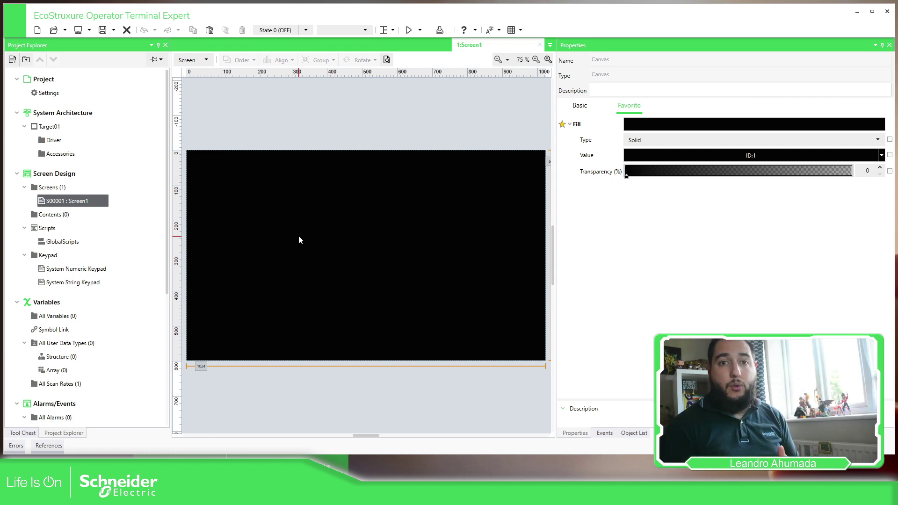
# Create a new content with ID 100 and container type View Box
pyautogui.click(252, 118)
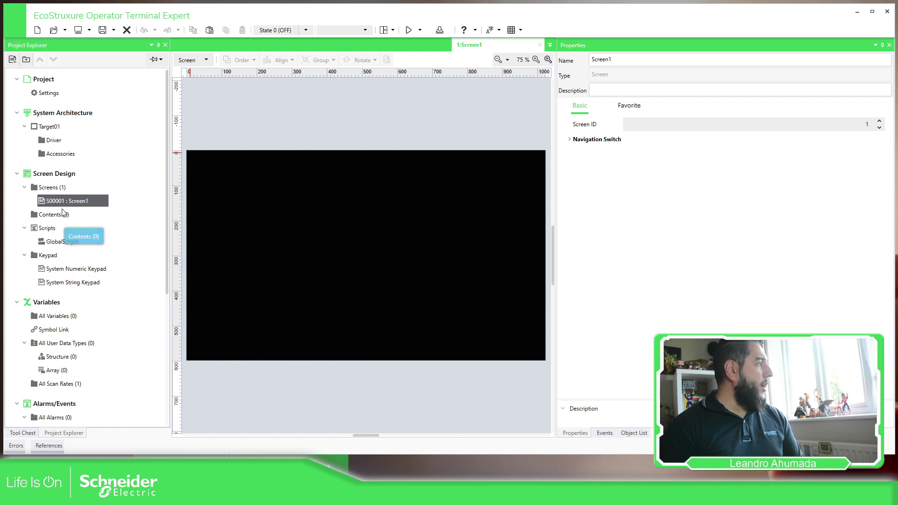
pyautogui.click(62, 187)
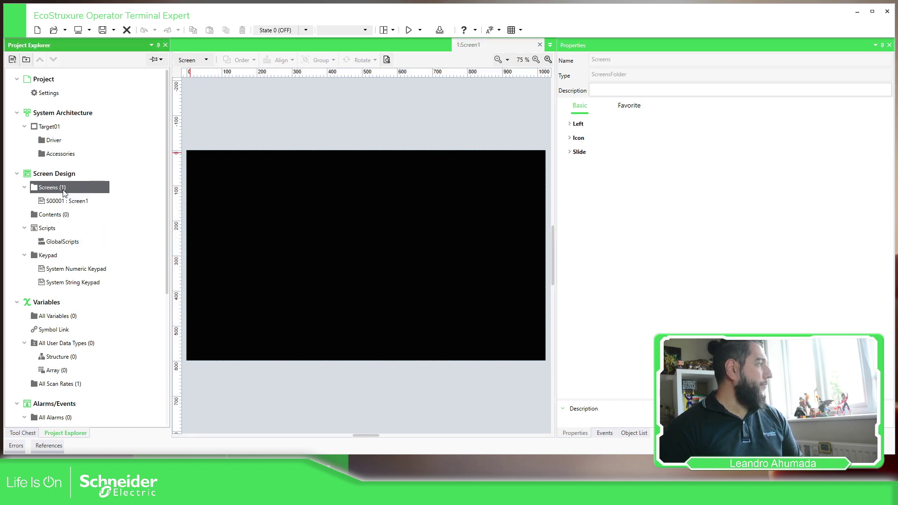
pyautogui.click(68, 202)
pyautogui.click(59, 215)
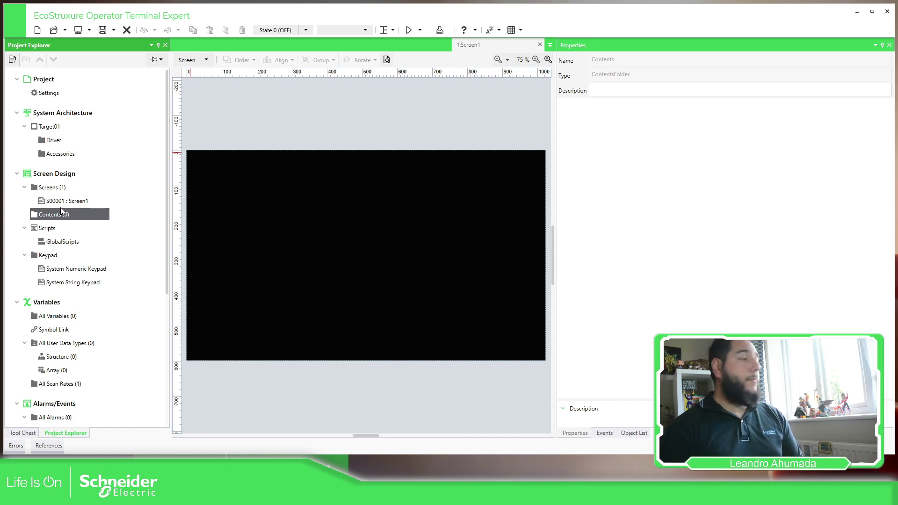
pyautogui.click(13, 60)
pyautogui.doubleClick(455, 229)
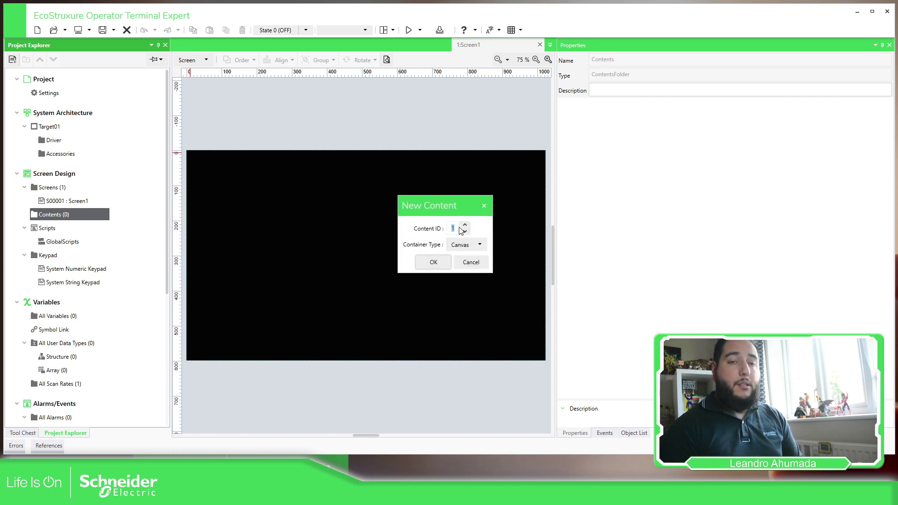
pyautogui.write('100')
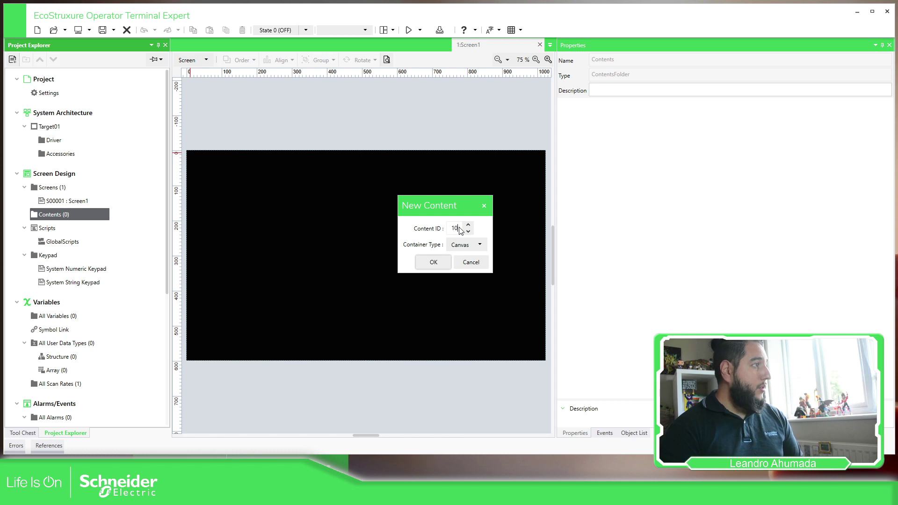
pyautogui.click(470, 247)
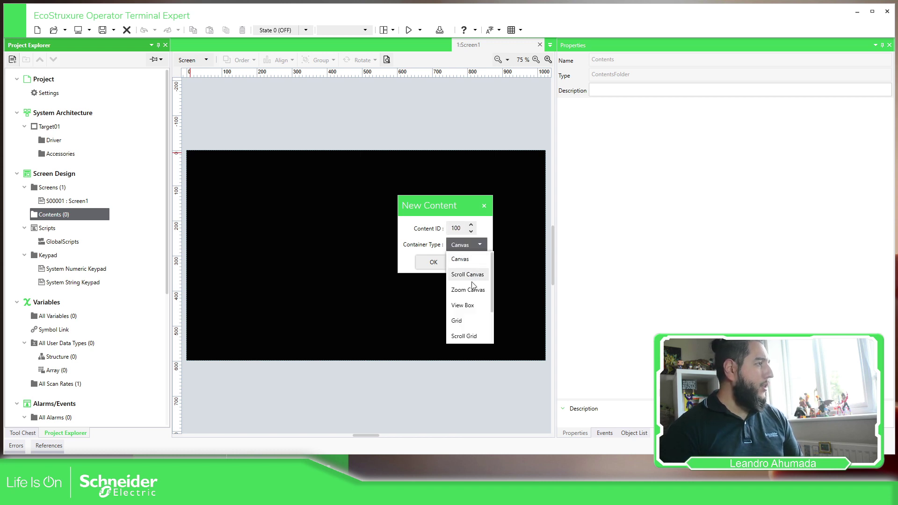
pyautogui.click(464, 306)
pyautogui.click(441, 262)
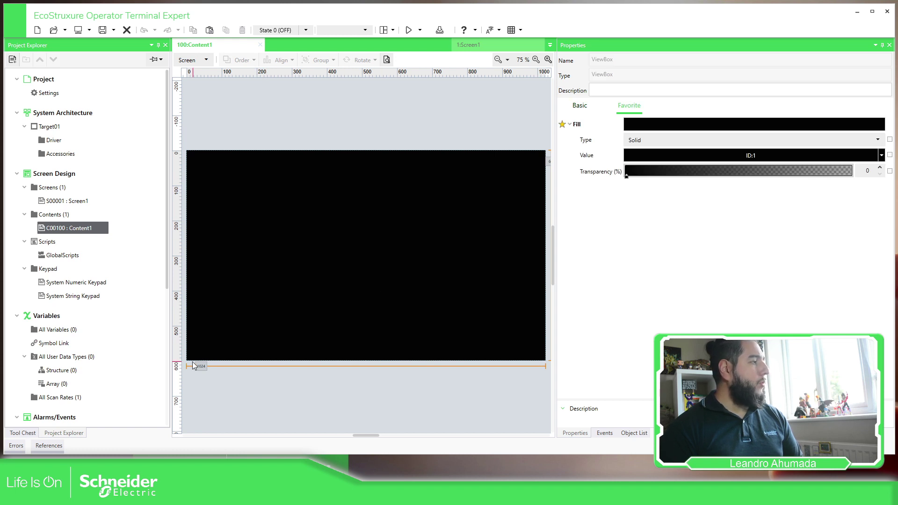
# Set the content's width and height to 200 each
pyautogui.click(200, 367)
pyautogui.write('200')
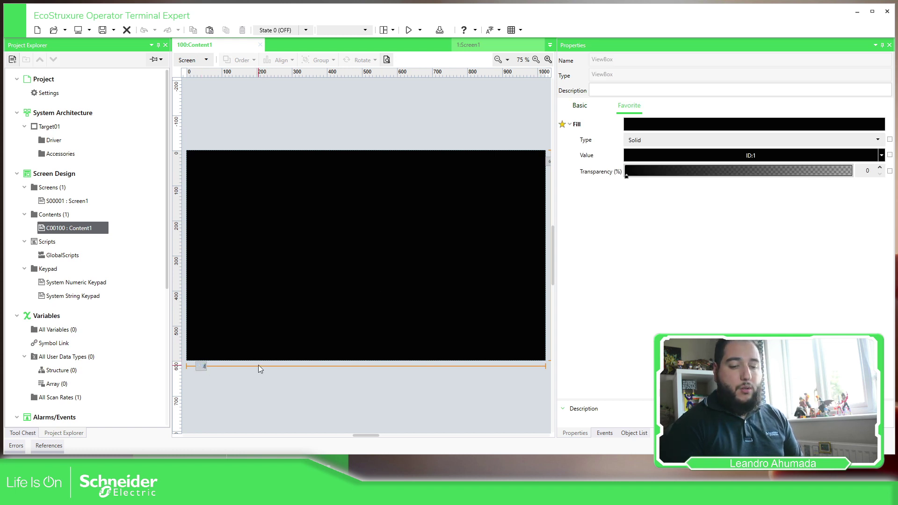
pyautogui.press('Return')
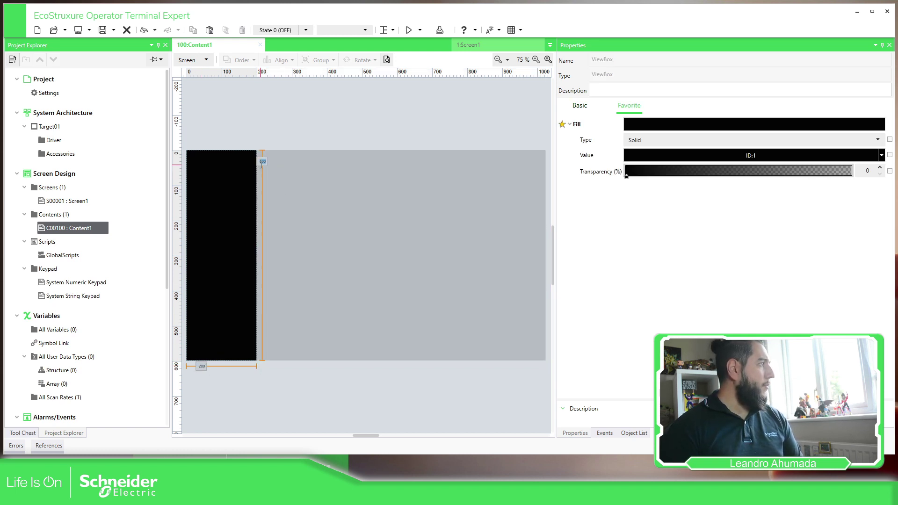
pyautogui.write('200')
pyautogui.press('Return')
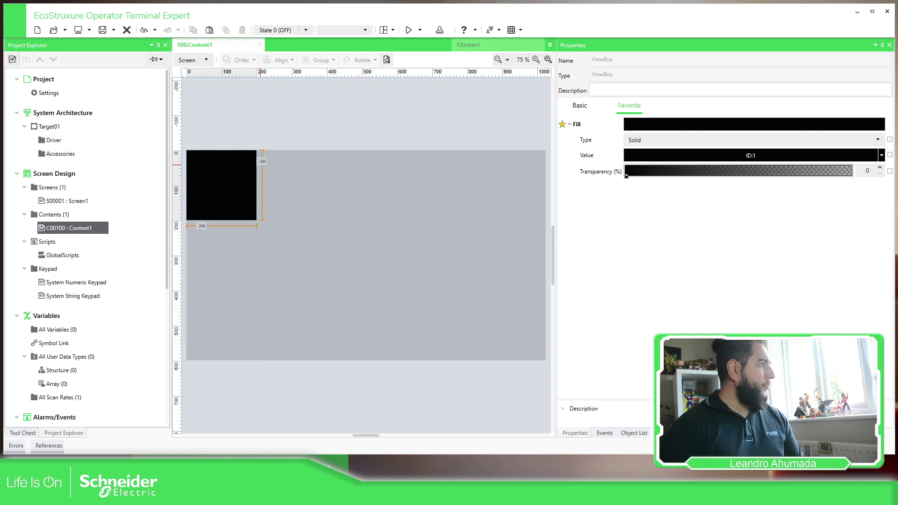
pyautogui.click(258, 117)
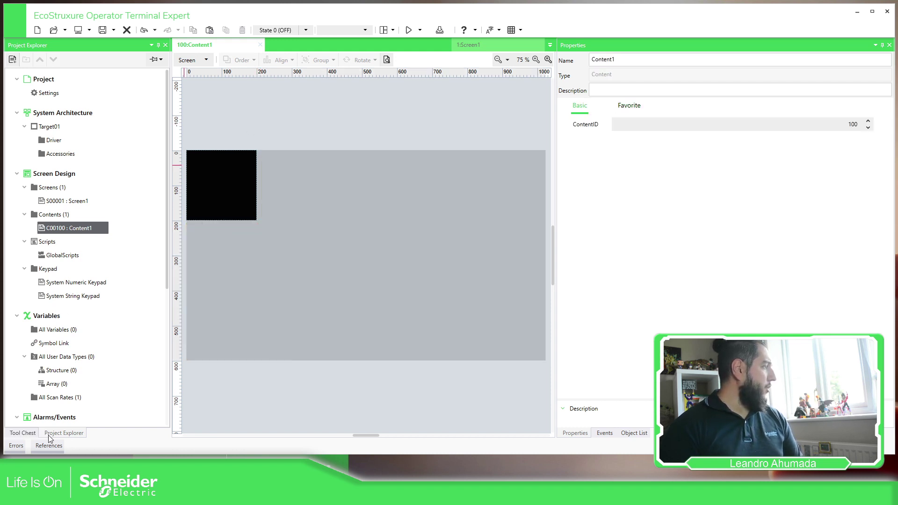
# Add a polygon to the content and reshape it into a triangle pointing right, about 57 wide and 111 high
pyautogui.click(14, 433)
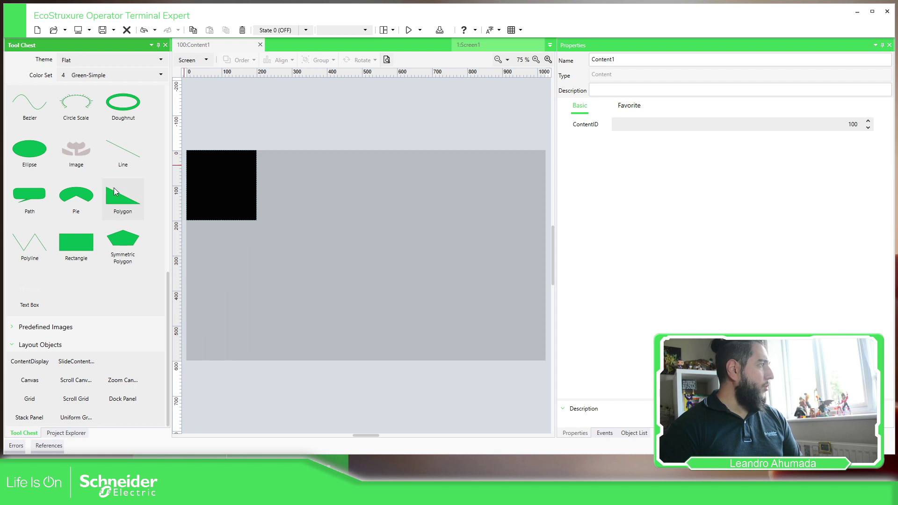
pyautogui.click(196, 174)
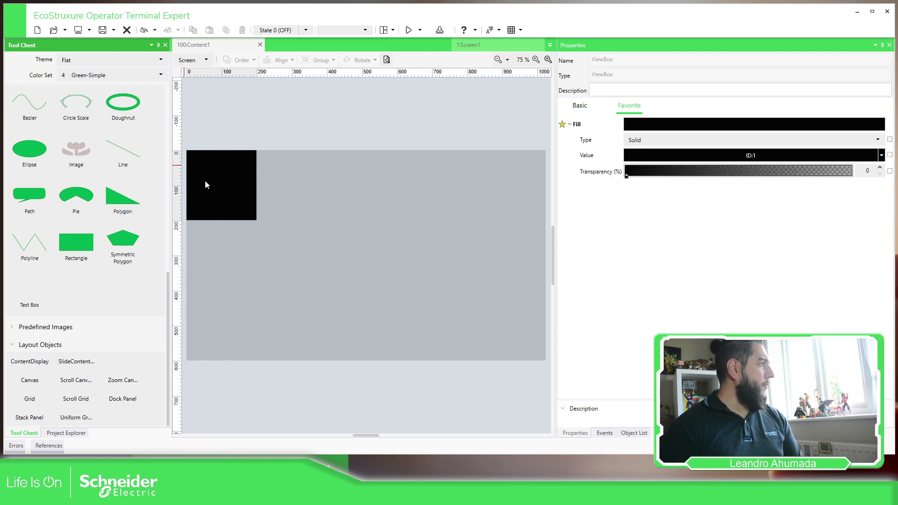
pyautogui.click(199, 169)
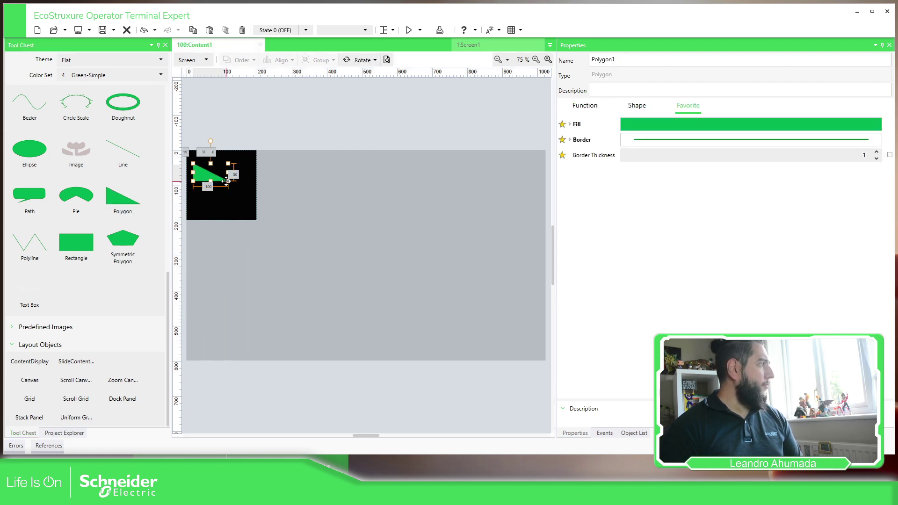
pyautogui.moveTo(229, 181); pyautogui.dragTo(199, 206)
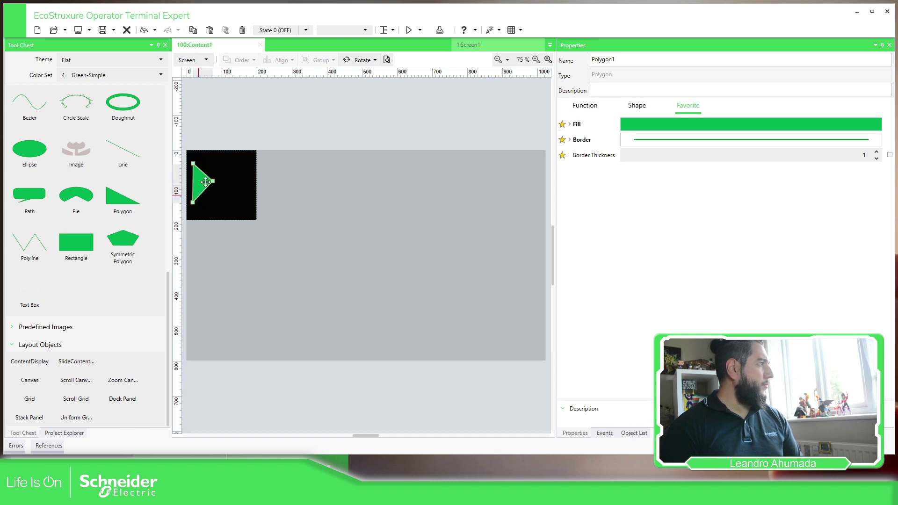
pyautogui.click(218, 140)
pyautogui.click(204, 180)
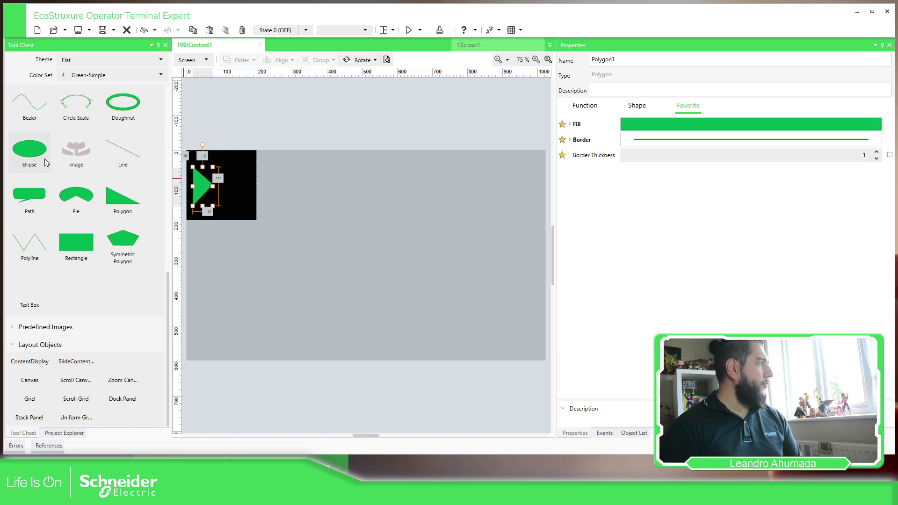
# Duplicate the triangle, place the copy opposite the first one, and rotate it 180 degrees so the tips face each other
pyautogui.hotkey('ctrl', 'c')
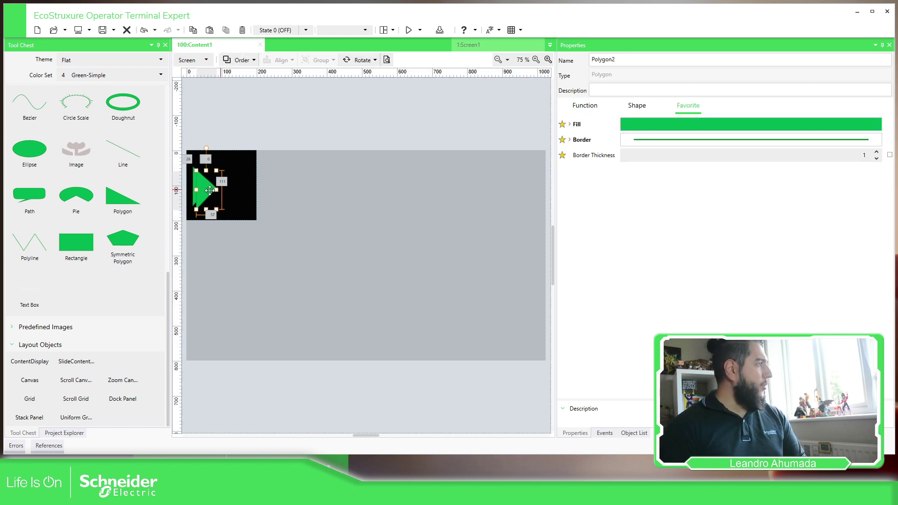
pyautogui.hotkey('ctrl', 'v')
pyautogui.moveTo(232, 184); pyautogui.dragTo(234, 185)
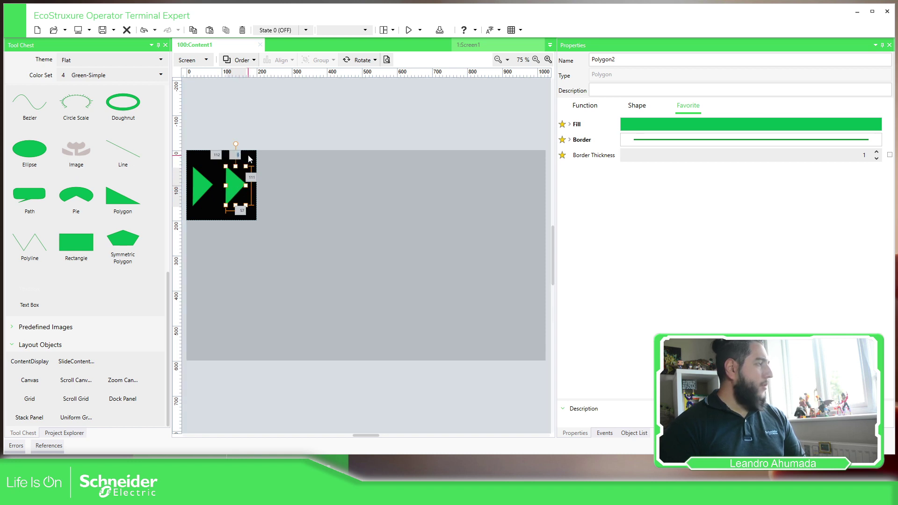
pyautogui.hotkey('ctrl', 'h')
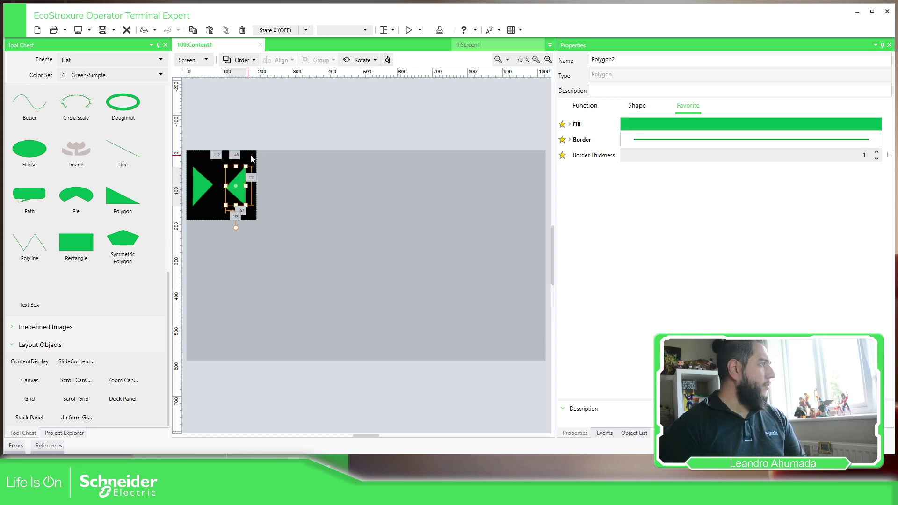
pyautogui.click(274, 128)
pyautogui.click(240, 184)
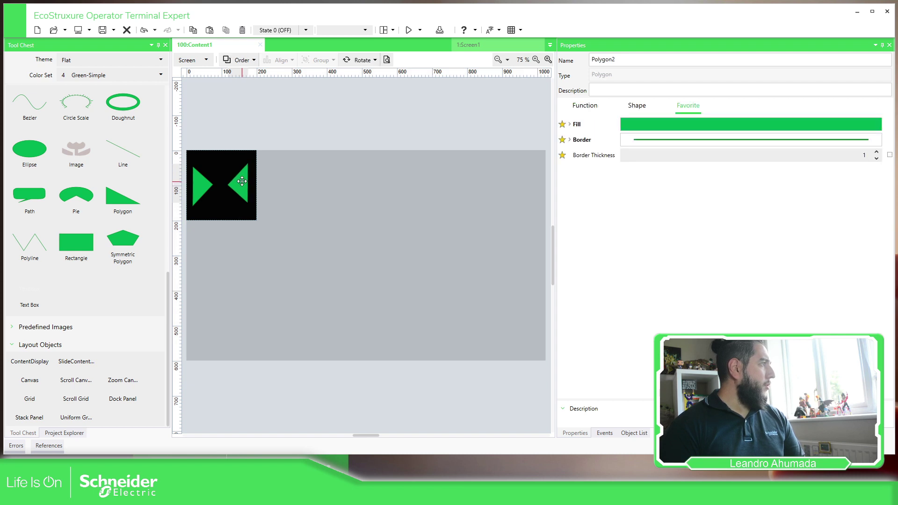
# Place an ellipse between the two triangles, resize it to about 79 by 66, and adjust the second triangle around it
pyautogui.click(33, 152)
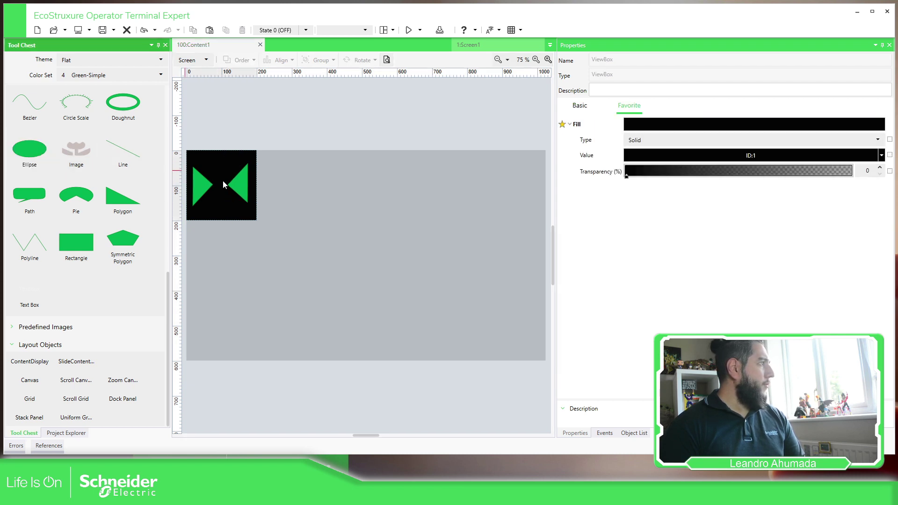
pyautogui.click(220, 184)
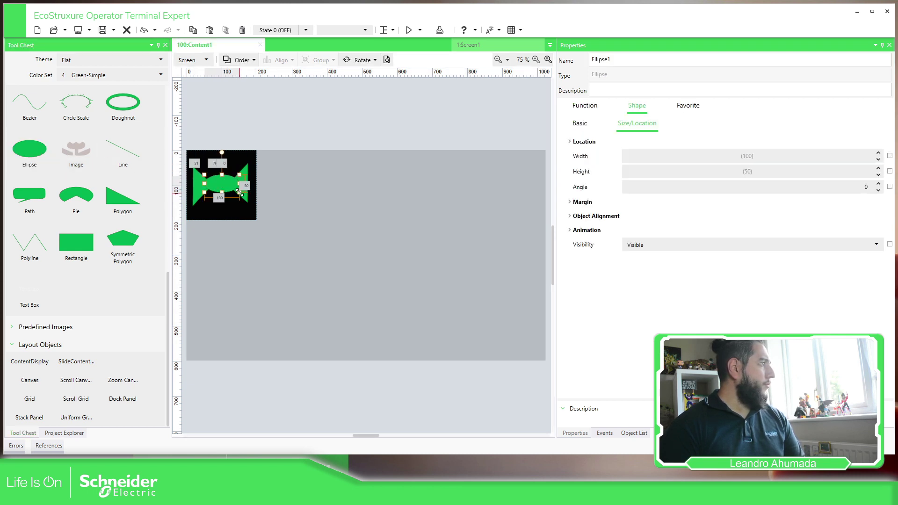
pyautogui.moveTo(238, 193); pyautogui.dragTo(226, 184)
pyautogui.click(243, 192)
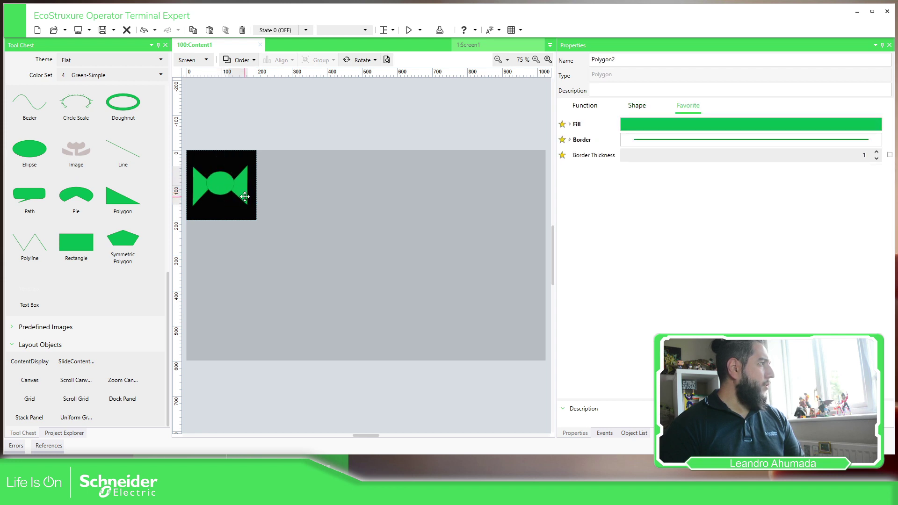
pyautogui.click(218, 190)
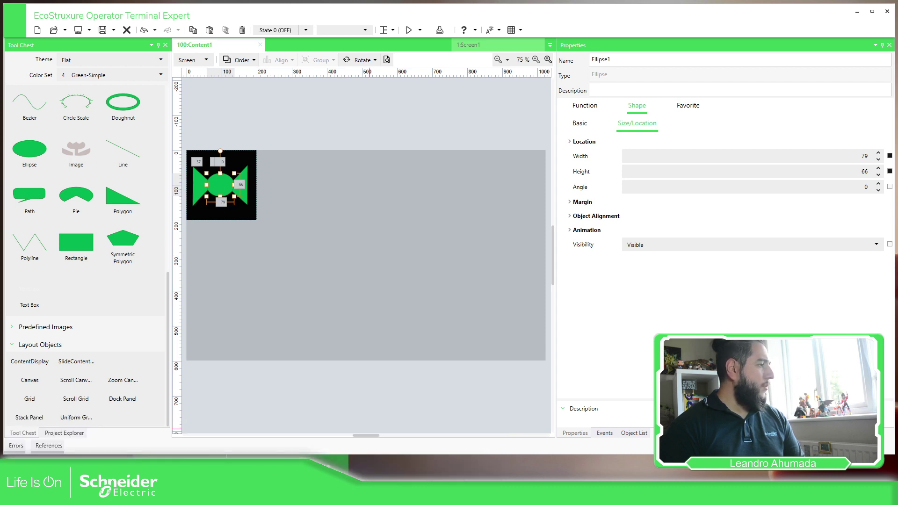
pyautogui.click(262, 123)
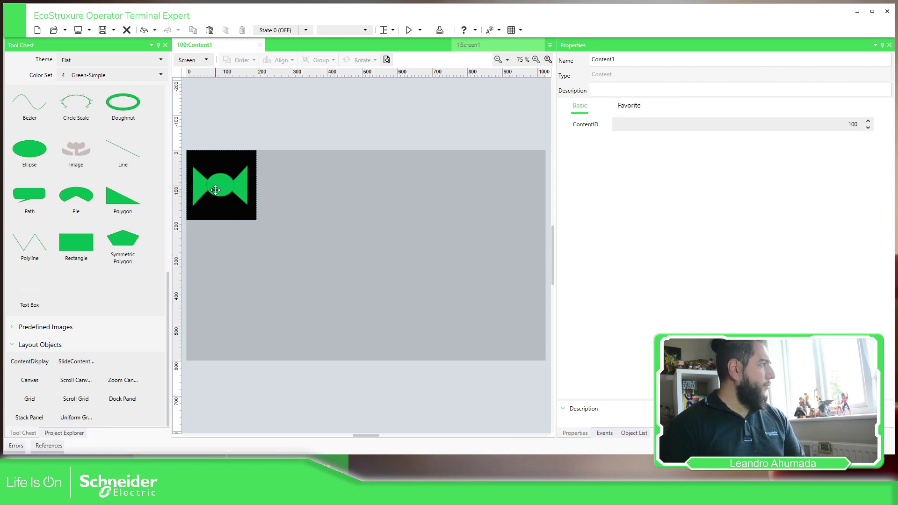
# Shrink the central ellipse to about 61 by 48 and realign the second triangle with it
pyautogui.click(236, 185)
pyautogui.moveTo(234, 173); pyautogui.dragTo(218, 190)
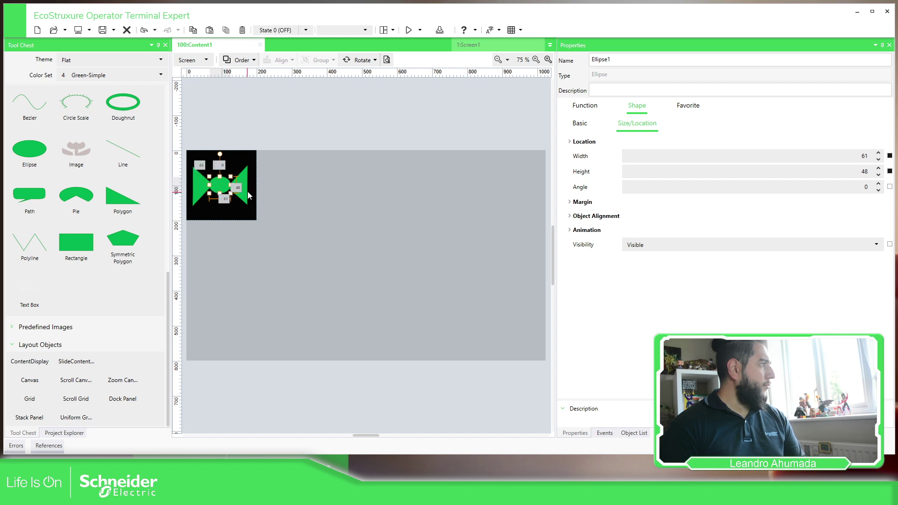
pyautogui.click(241, 185)
pyautogui.click(269, 135)
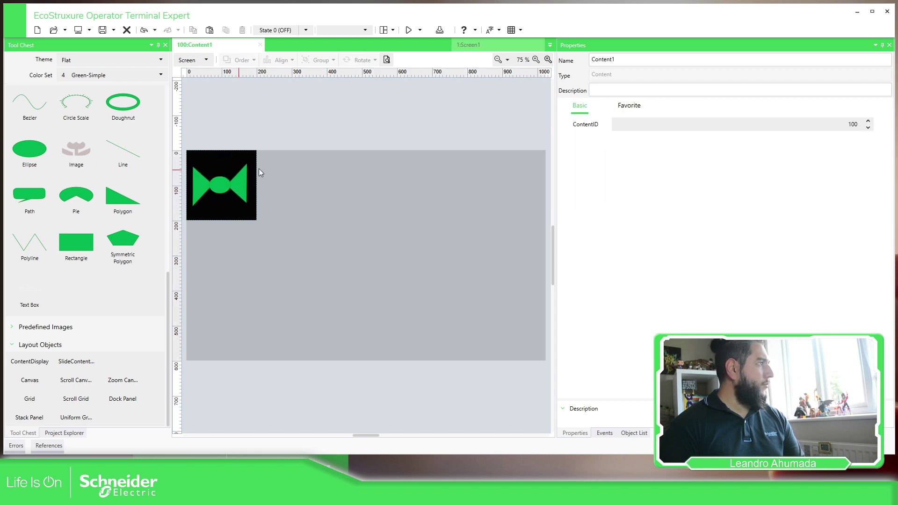
# Place a copy of the ellipse above the triangles and shrink the central ellipse to about 40 by 36
pyautogui.click(222, 186)
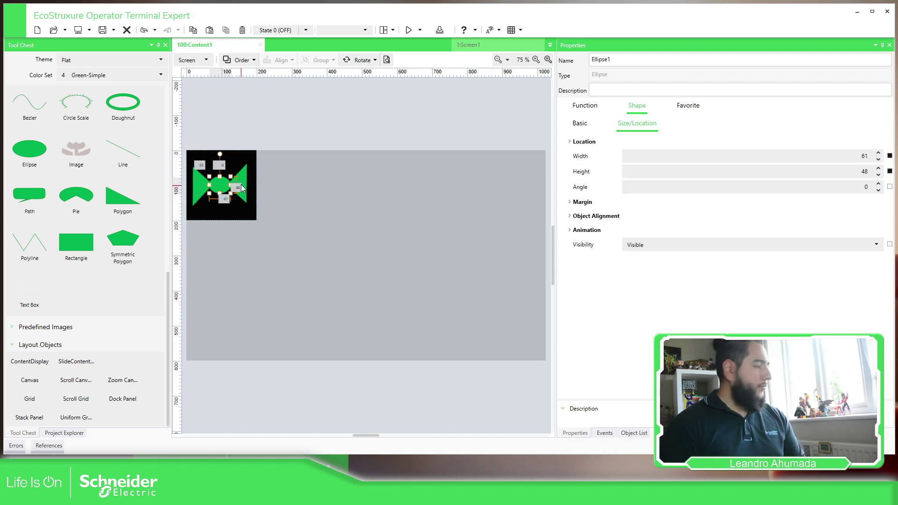
pyautogui.moveTo(222, 186)
pyautogui.mouseDown()
pyautogui.moveTo(219, 161)
pyautogui.moveTo(221, 188)
pyautogui.mouseUp()
pyautogui.click(220, 185)
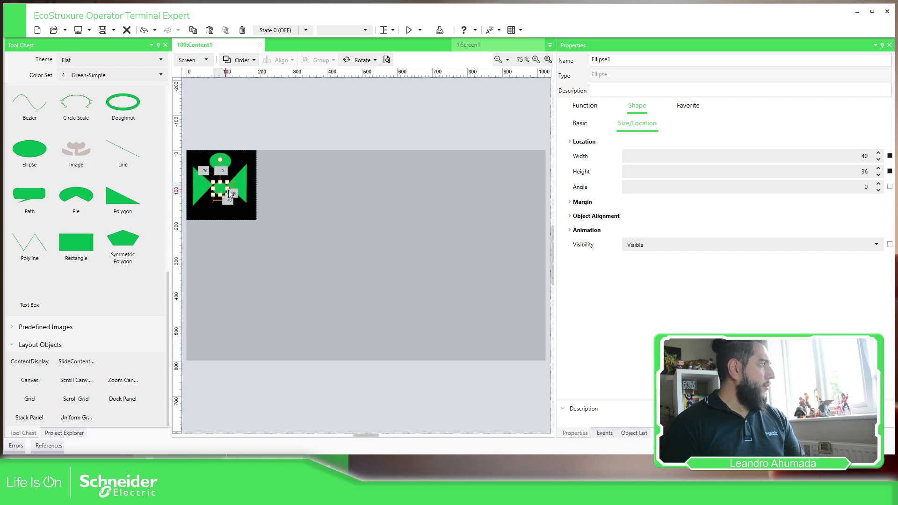
# Realign both triangles with the smaller central ellipse and center the upper ellipse above it
pyautogui.click(242, 177)
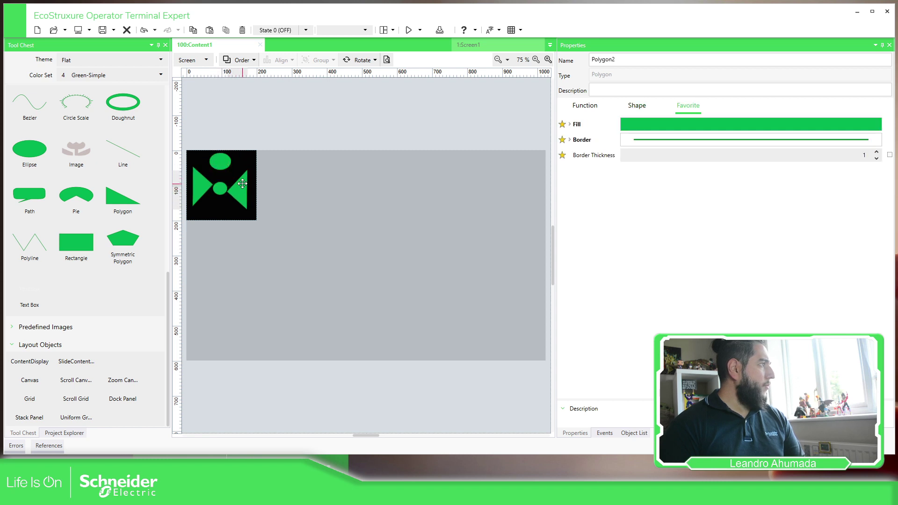
pyautogui.click(203, 184)
pyautogui.click(202, 184)
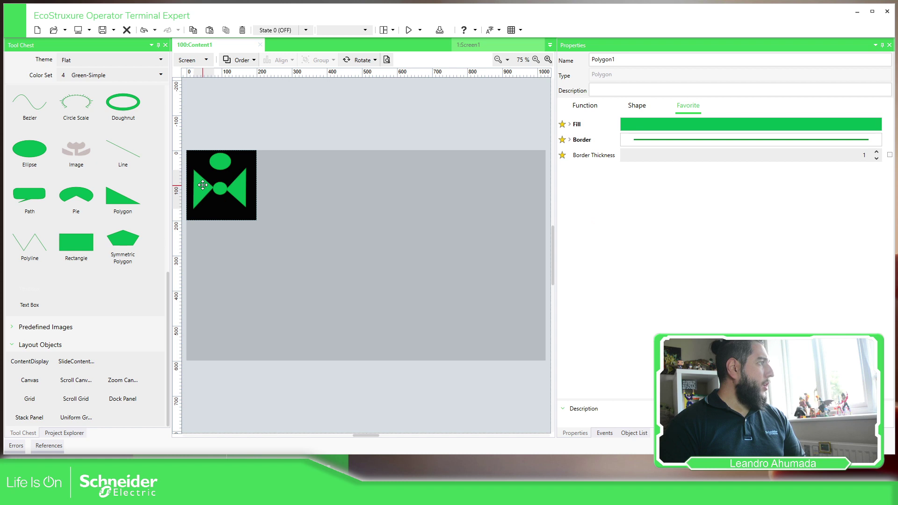
pyautogui.click(220, 162)
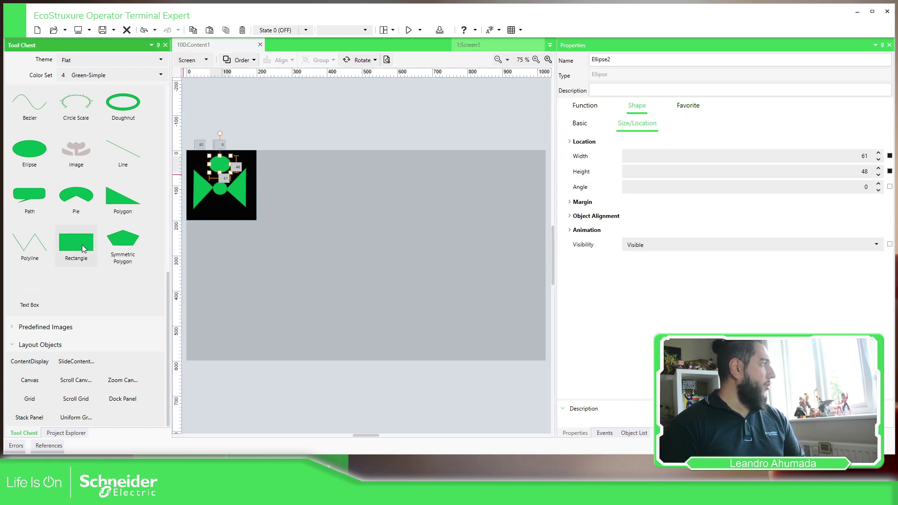
# Add a narrow rectangle about 22 wide and 50 high as a stem joining the upper and central ellipses
pyautogui.moveTo(82, 245); pyautogui.dragTo(250, 180)
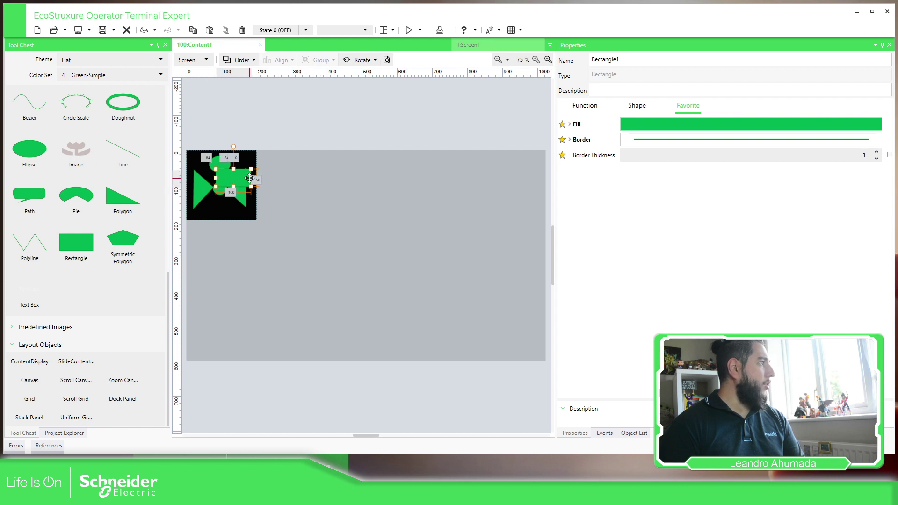
pyautogui.moveTo(251, 178); pyautogui.dragTo(221, 178)
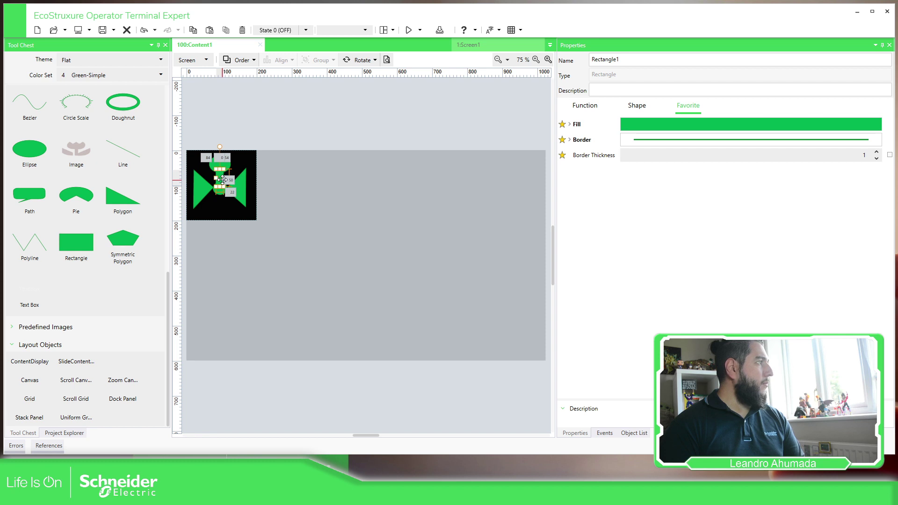
pyautogui.press('Escape')
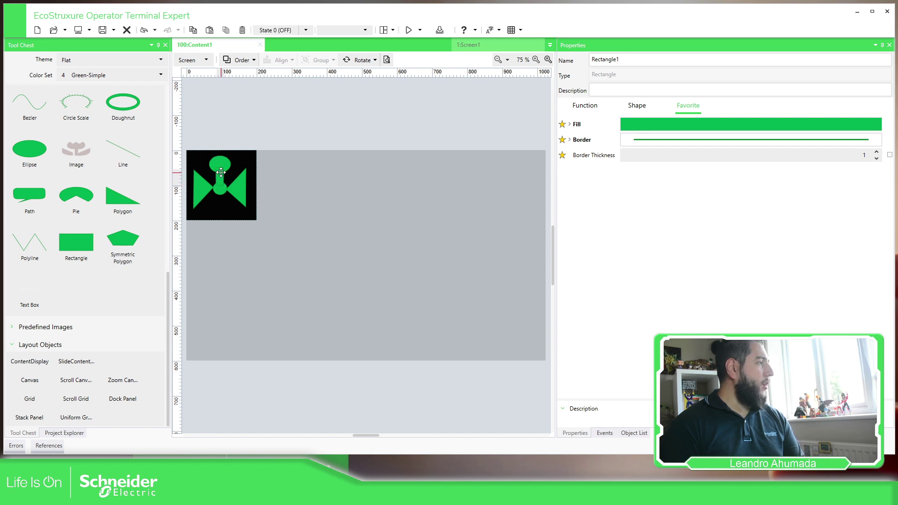
# Move the stem rectangle one level backward in the stacking order
pyautogui.click(222, 174)
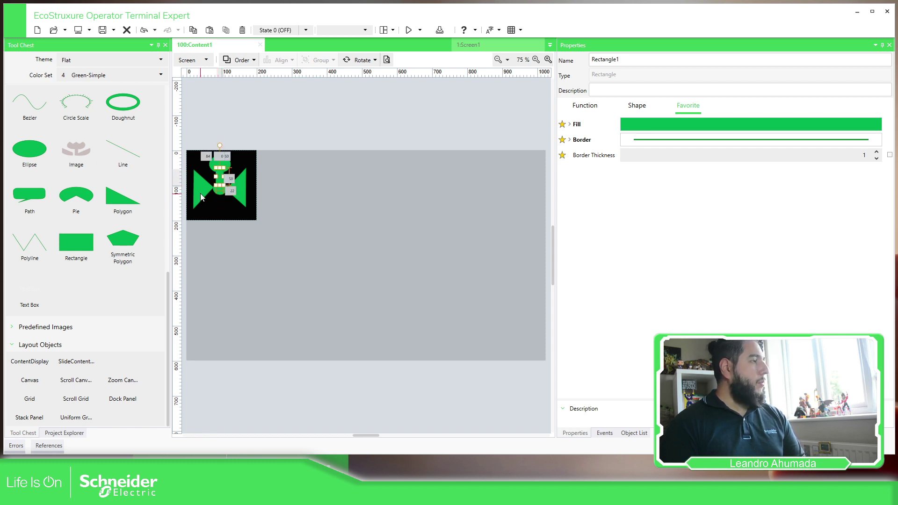
pyautogui.press('Escape')
pyautogui.click(281, 118)
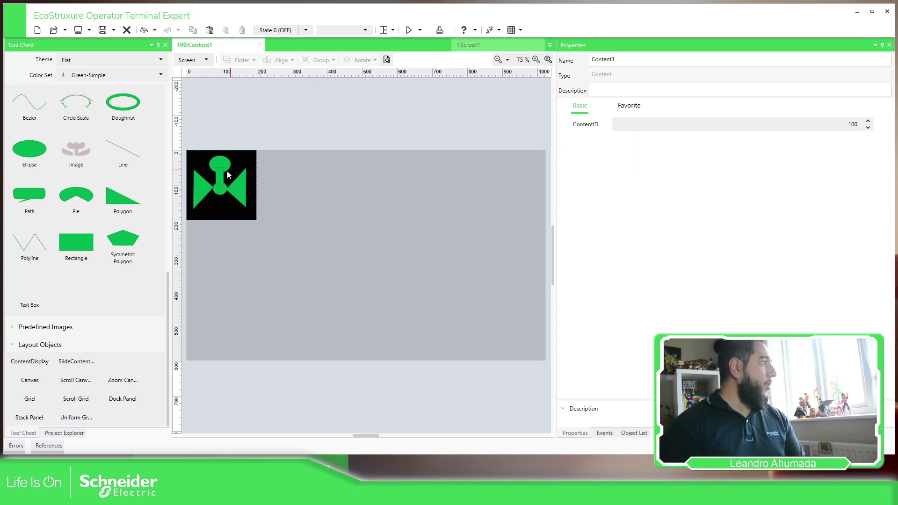
pyautogui.click(221, 176)
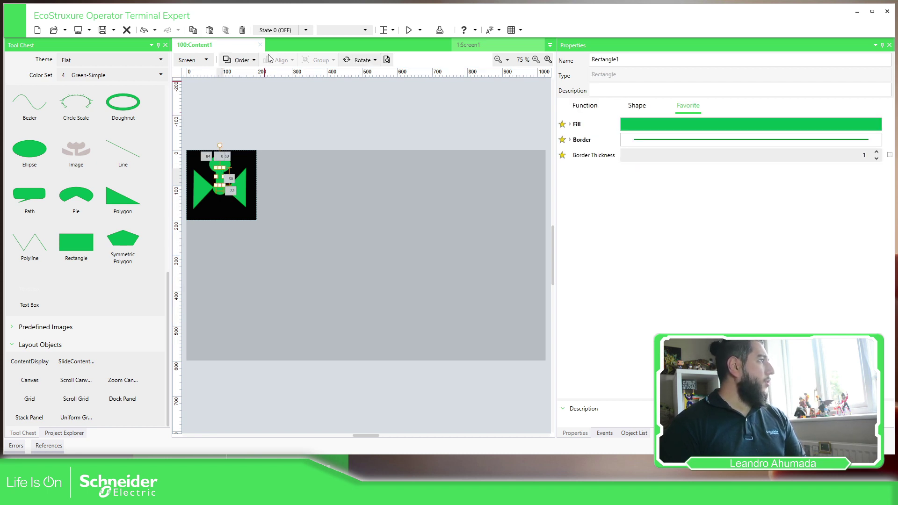
pyautogui.click(254, 62)
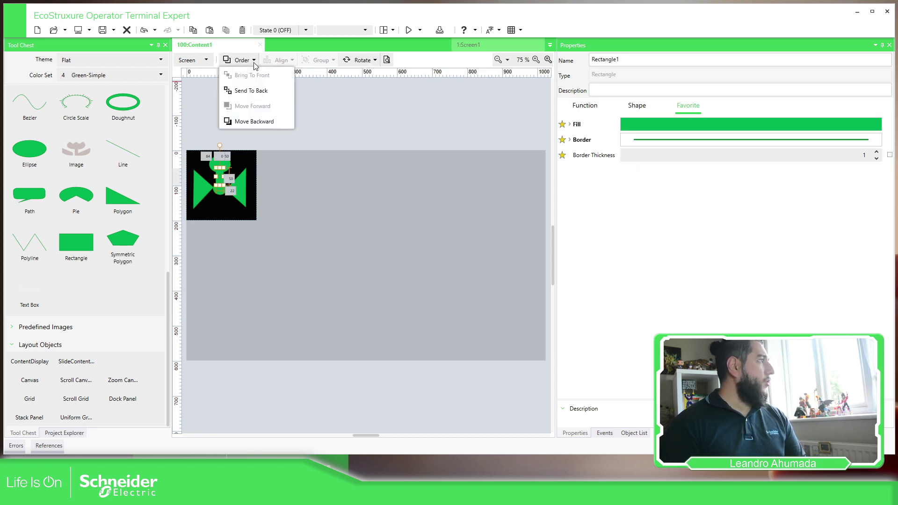
pyautogui.click(262, 121)
pyautogui.click(301, 132)
# Send the small central ellipse to the back of the stacking order
pyautogui.click(218, 185)
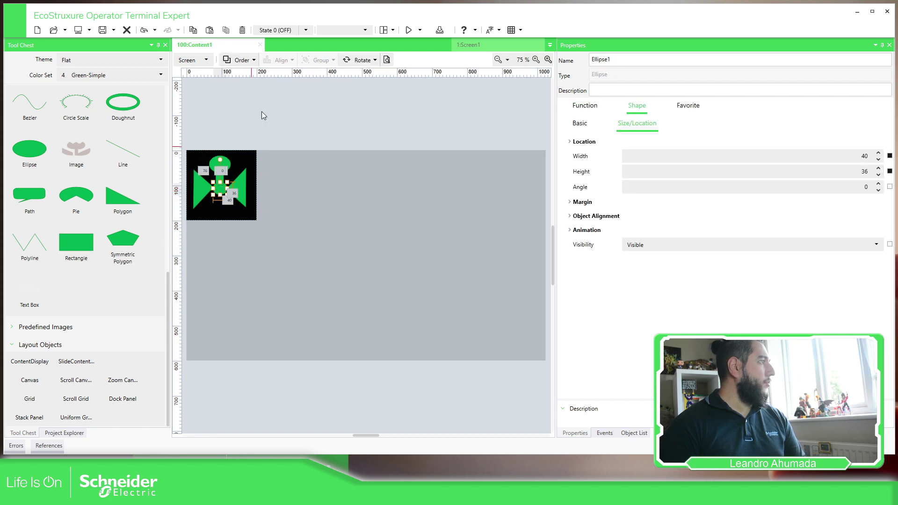
pyautogui.click(253, 60)
pyautogui.click(257, 90)
pyautogui.click(212, 140)
# Nudge the left triangle to the right so its tip moves further into the central ellipse
pyautogui.click(198, 188)
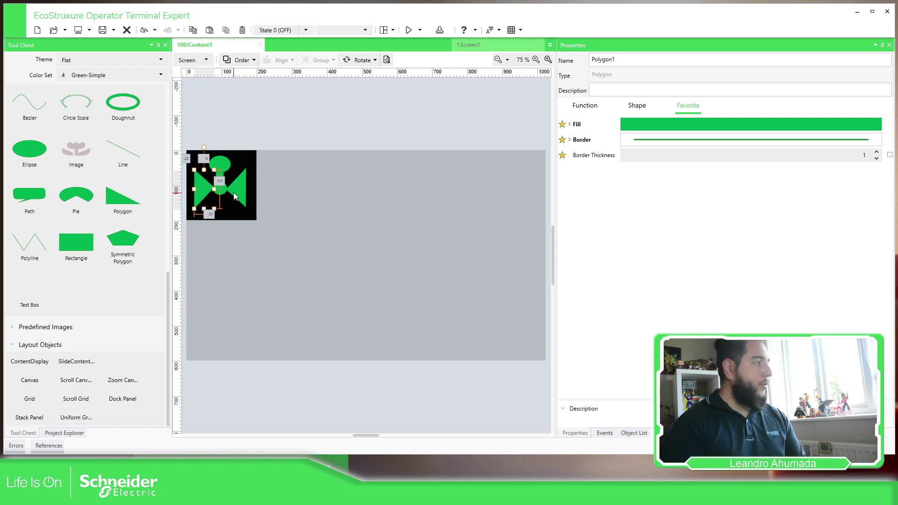
pyautogui.press('Right')
pyautogui.press('Right')
pyautogui.press('Right')
pyautogui.press('Right')
pyautogui.press('Right')
pyautogui.press('Right')
pyautogui.press('Right')
pyautogui.press('Right')
pyautogui.press('Right')
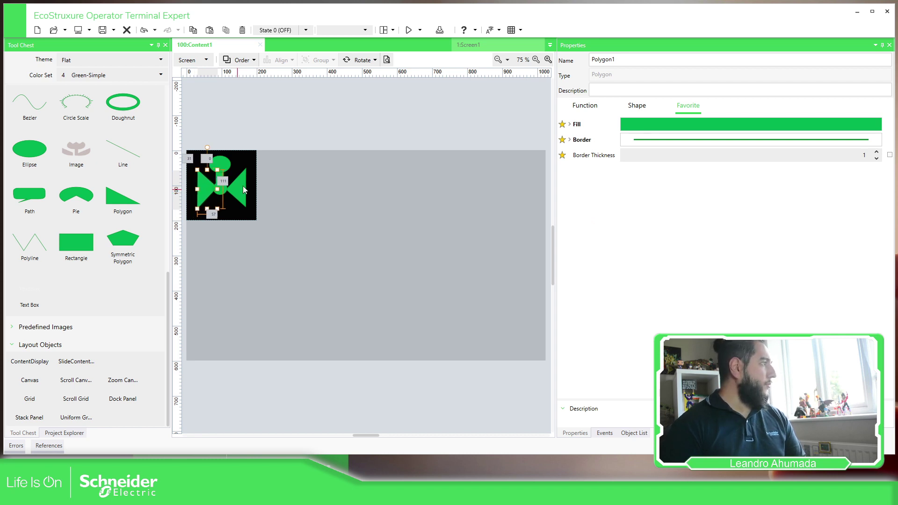
# Nudge the right triangle to the left so its tip overlaps the central ellipse
pyautogui.click(243, 187)
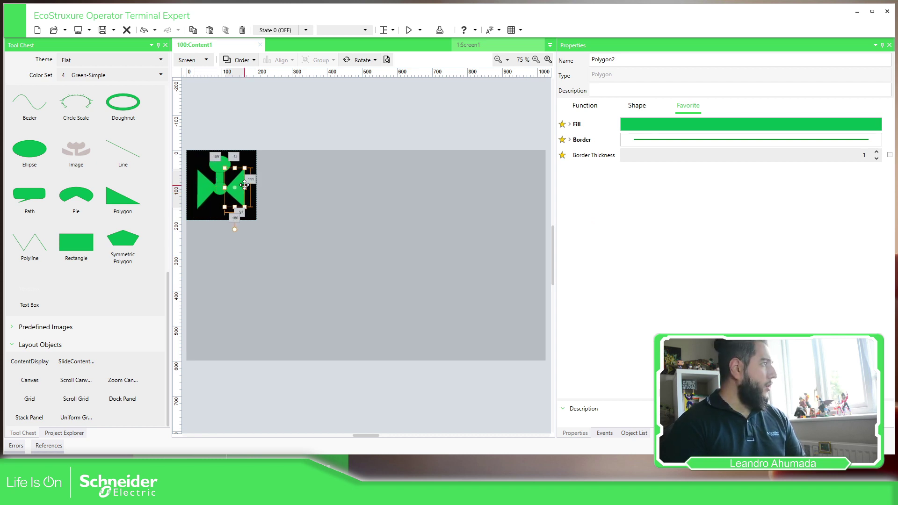
pyautogui.press('Left')
pyautogui.press('Left')
pyautogui.press('Left')
pyautogui.press('Left')
pyautogui.press('Left')
pyautogui.press('Left')
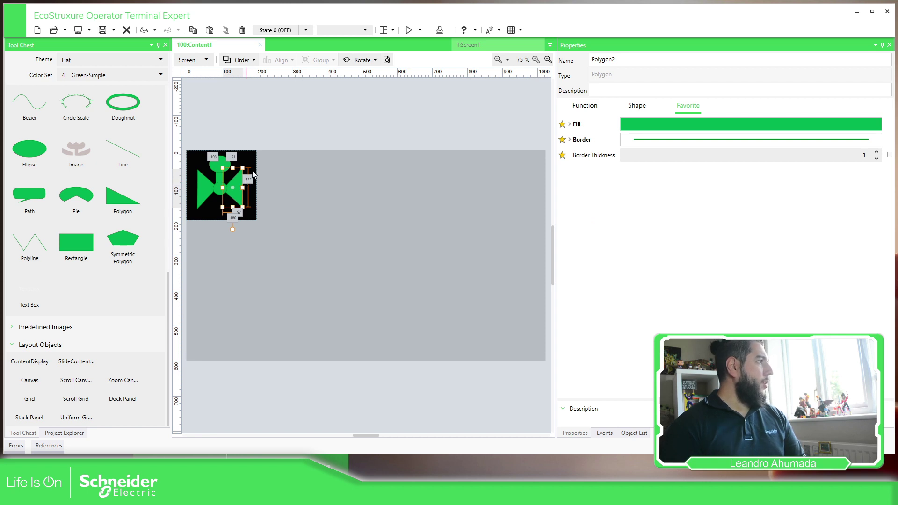
pyautogui.click(276, 123)
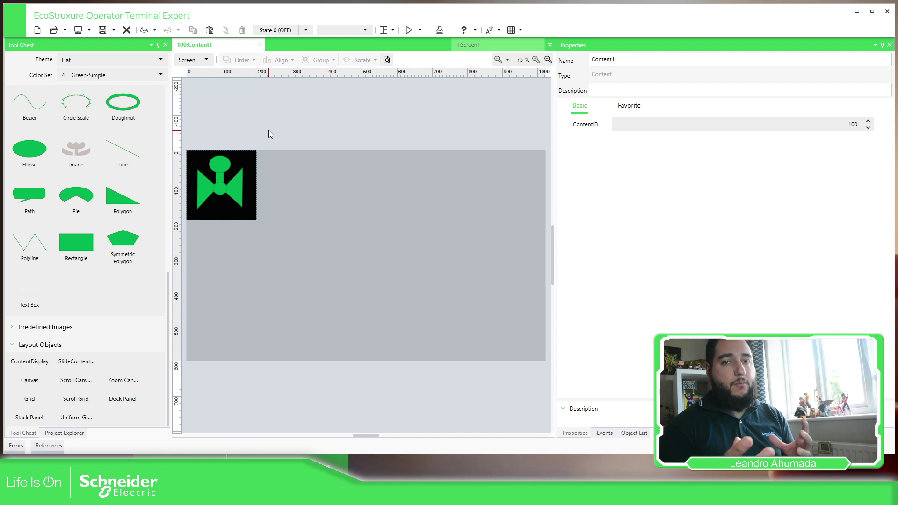
# Set the fill type of the View Box to None to remove its black background
pyautogui.click(250, 160)
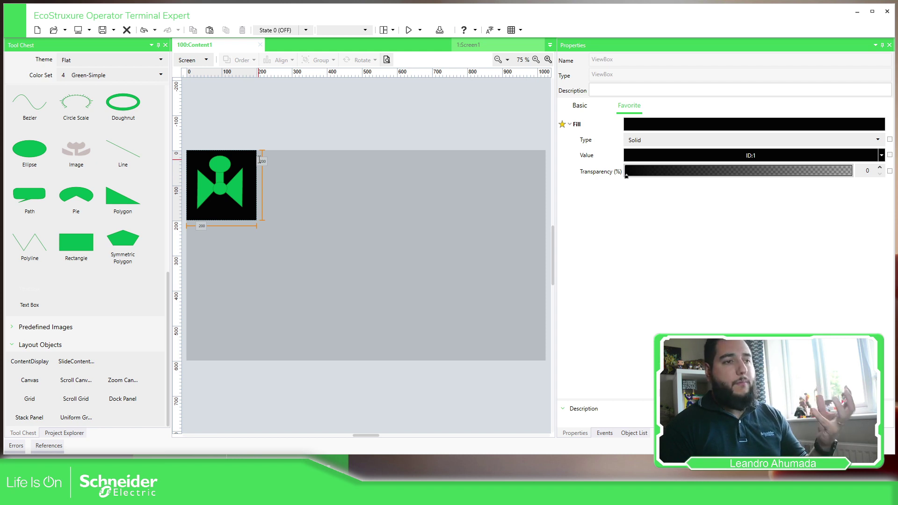
pyautogui.click(677, 140)
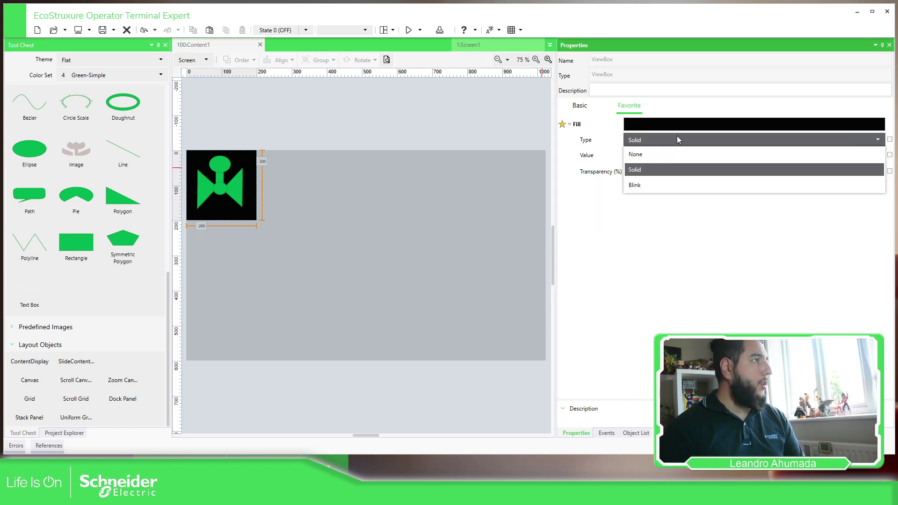
pyautogui.click(655, 153)
pyautogui.click(273, 137)
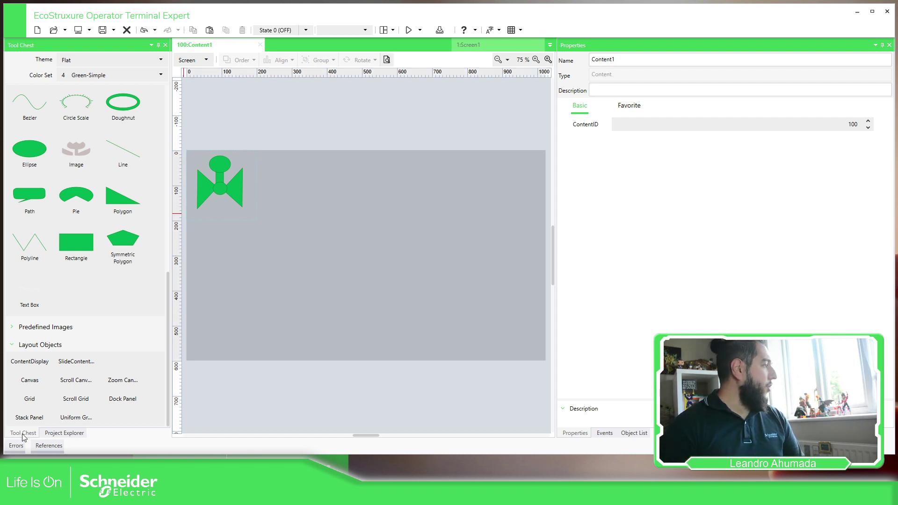
# Rename the Content1 content in the project as ValveGreen
pyautogui.click(48, 435)
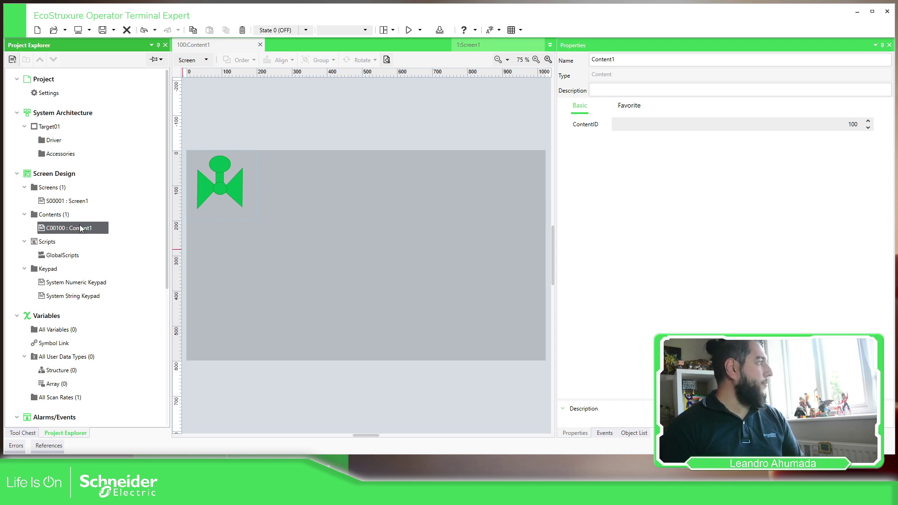
pyautogui.click(666, 56)
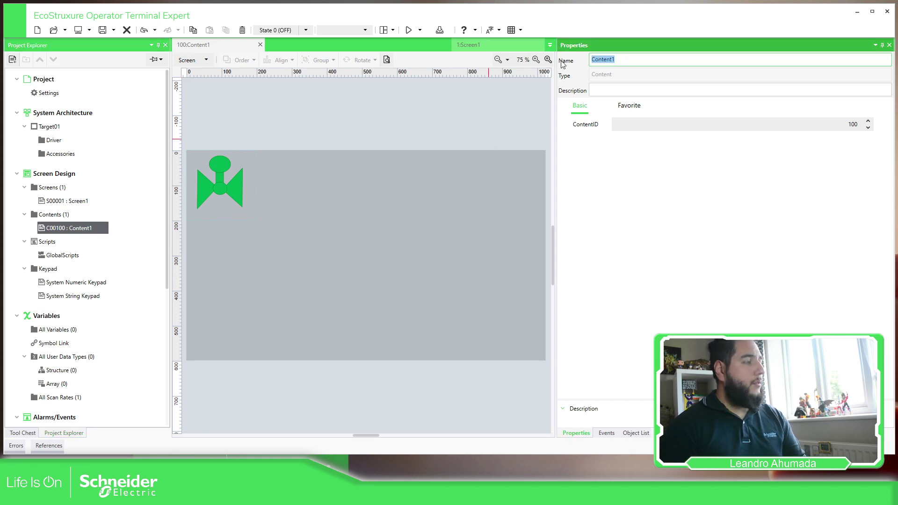
pyautogui.write('ValveGreeb')
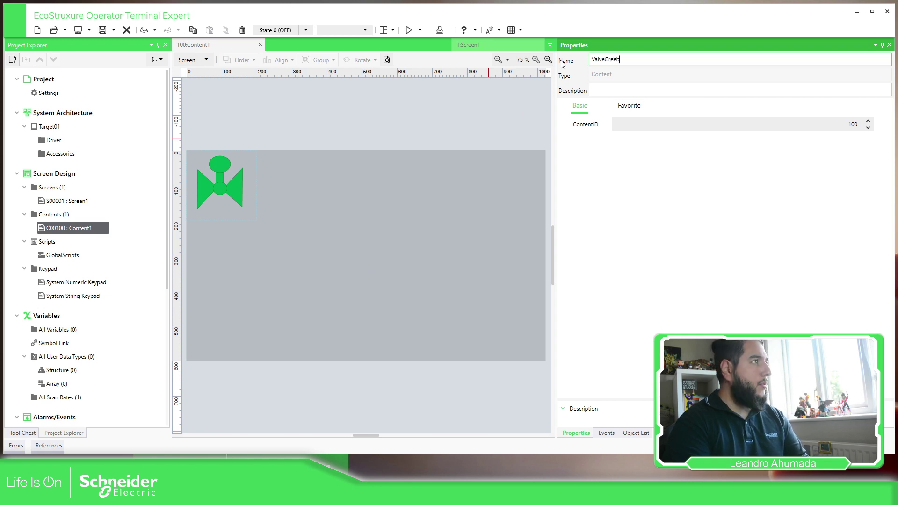
pyautogui.press('Return')
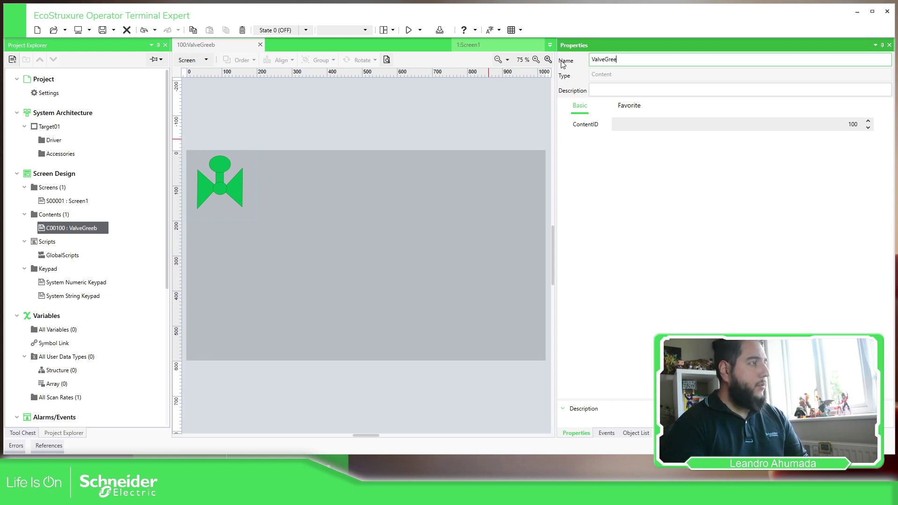
pyautogui.click(382, 98)
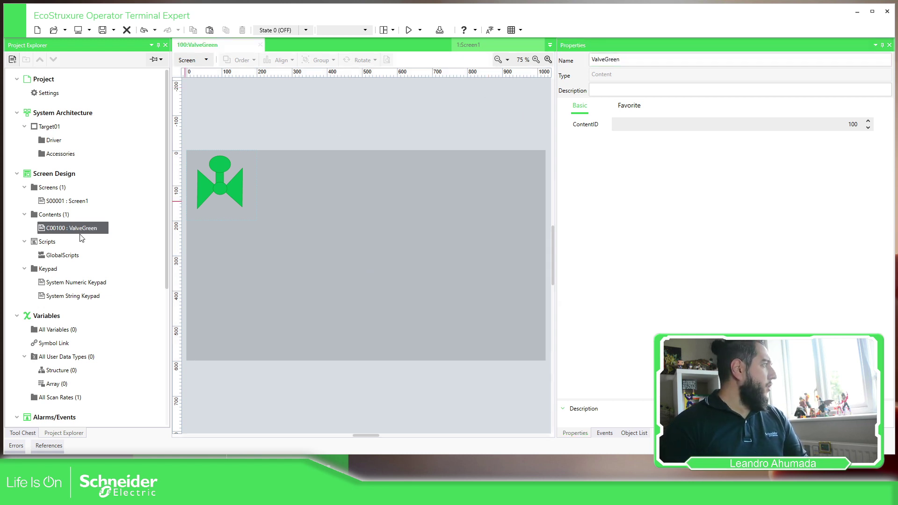
# Duplicate the ValveGreen content by copying it and pasting it to content ID 101
pyautogui.click(80, 231)
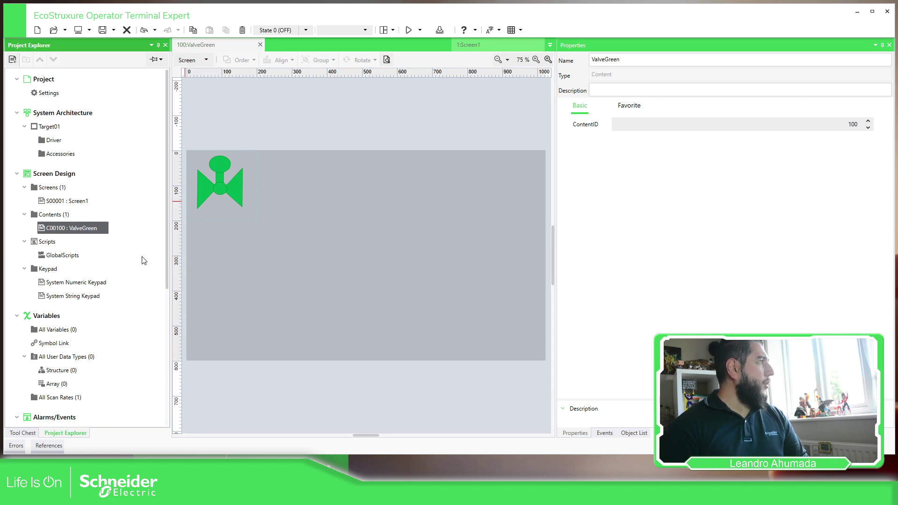
pyautogui.click(192, 31)
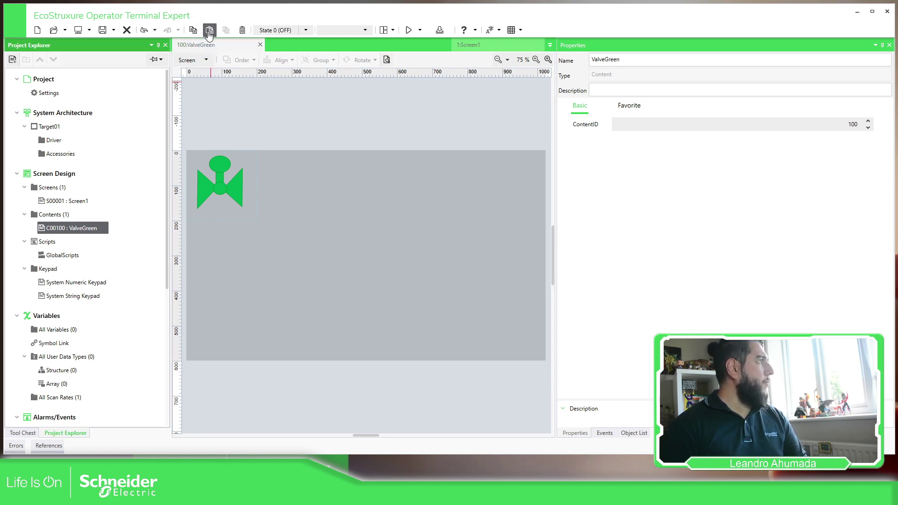
pyautogui.click(209, 30)
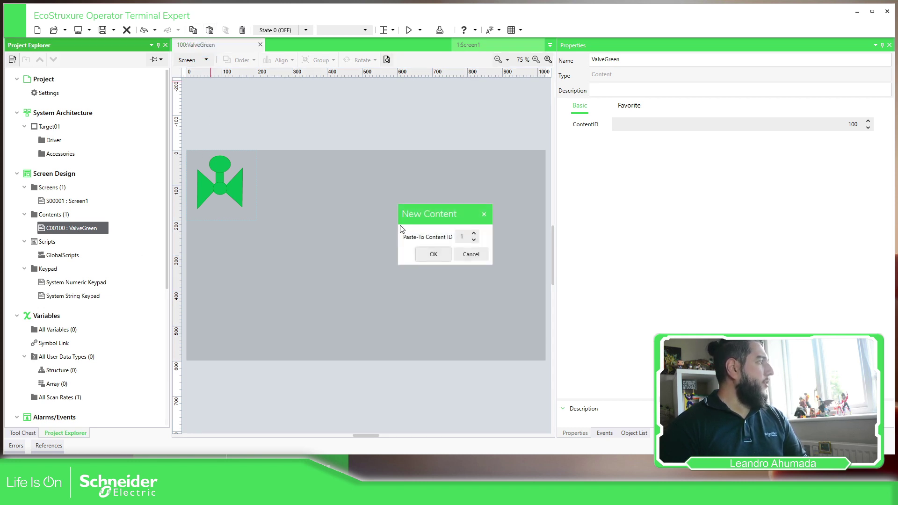
pyautogui.click(465, 236)
pyautogui.write('00')
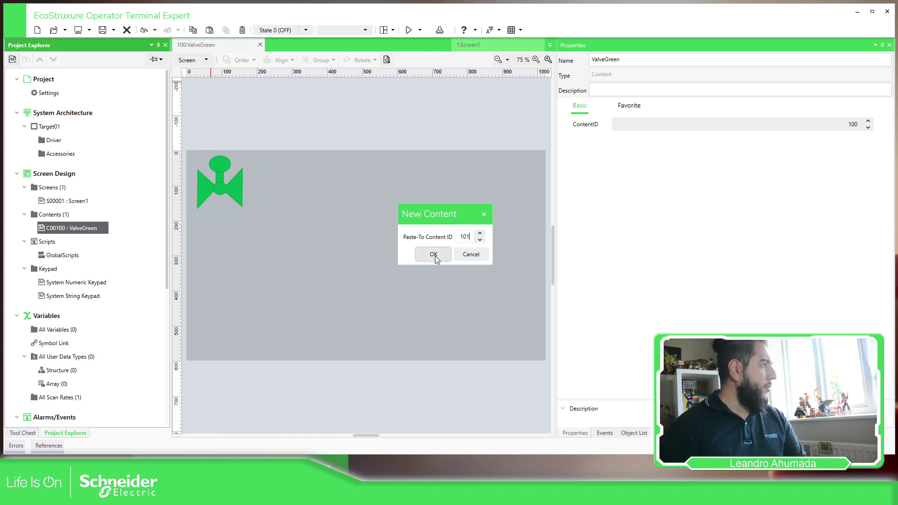
pyautogui.click(434, 255)
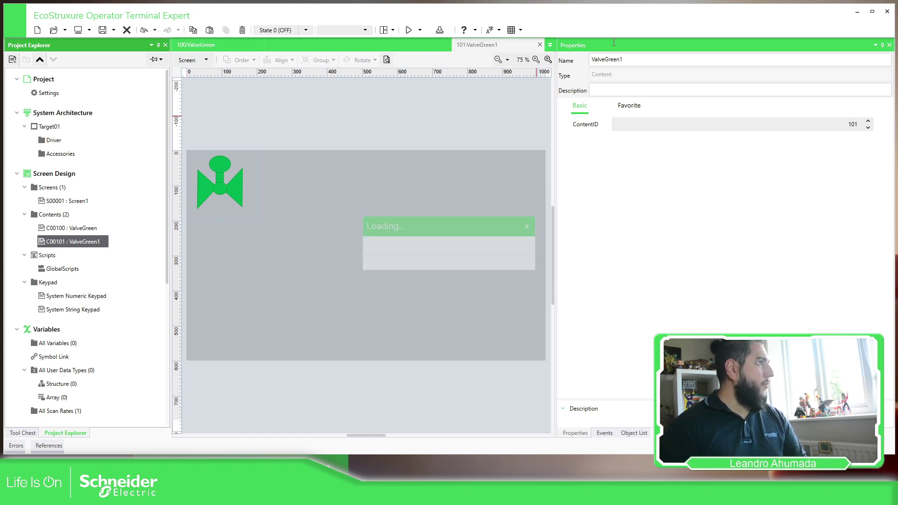
# Rename the duplicated content with ID 101 as ValveRed
pyautogui.moveTo(623, 59); pyautogui.dragTo(606, 59)
pyautogui.write('Red')
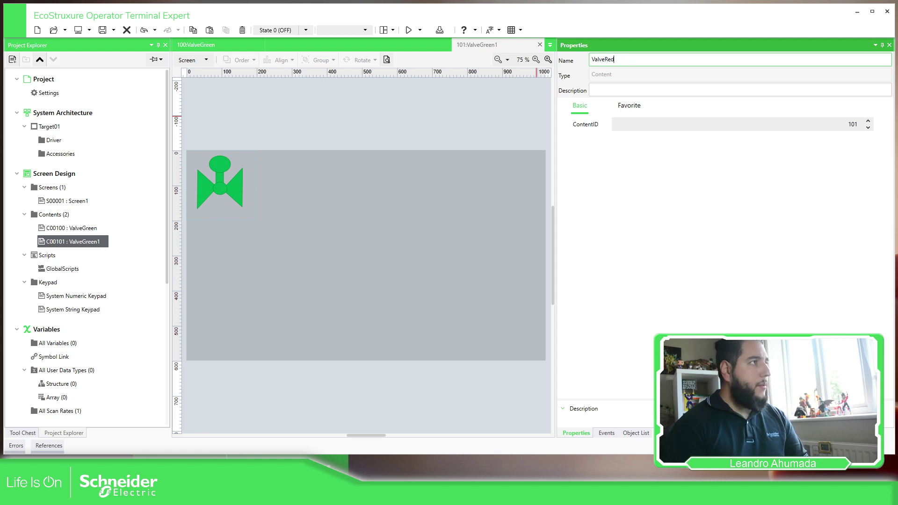
pyautogui.press('Return')
# Set the fill color of the upper ellipse in ValveRed to the red with ID 45
pyautogui.click(224, 161)
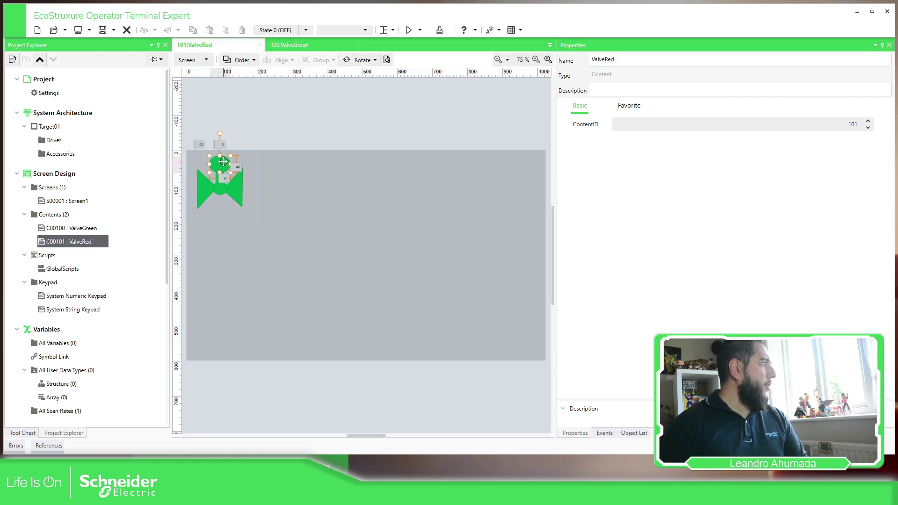
pyautogui.click(583, 107)
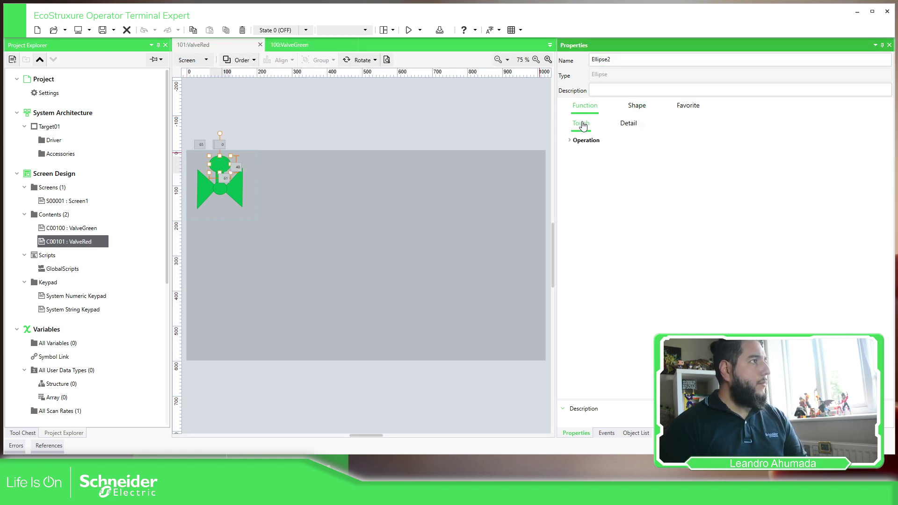
pyautogui.click(637, 106)
pyautogui.click(698, 177)
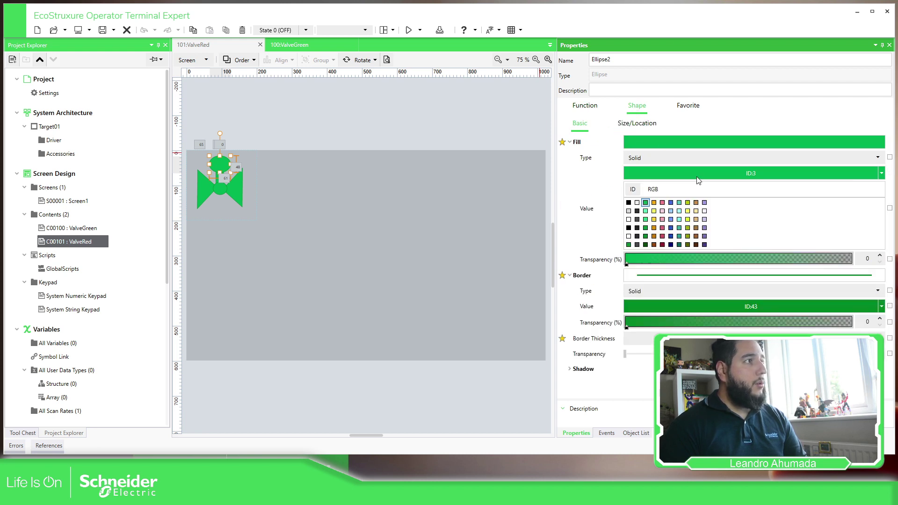
pyautogui.click(663, 236)
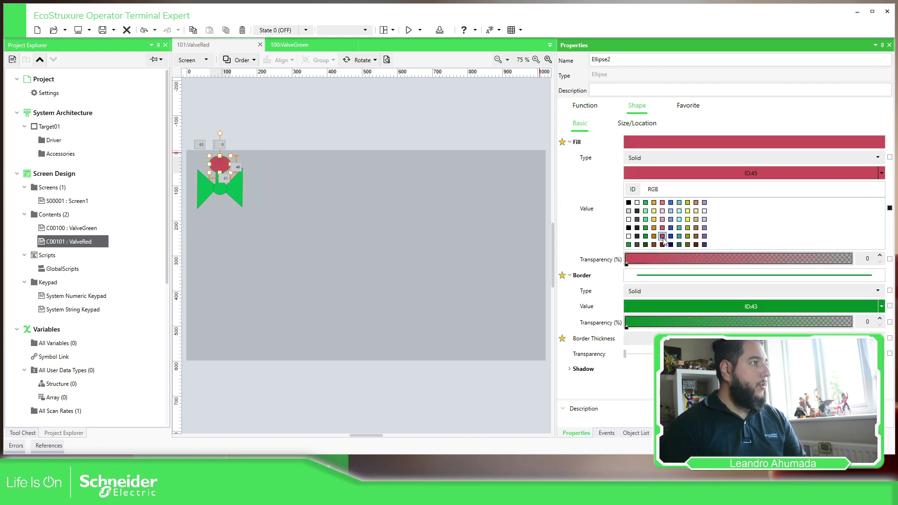
# Set the fill color of the right triangle to the dark red with ID 55
pyautogui.click(238, 192)
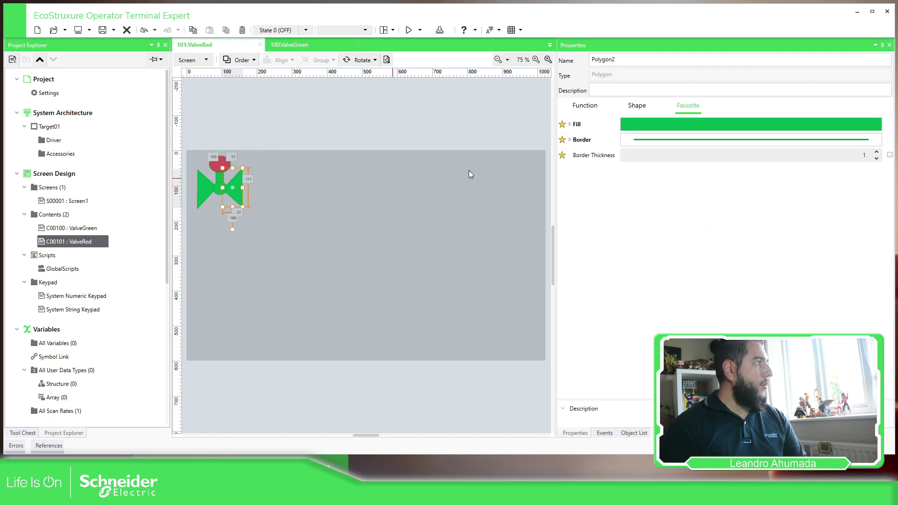
pyautogui.click(569, 125)
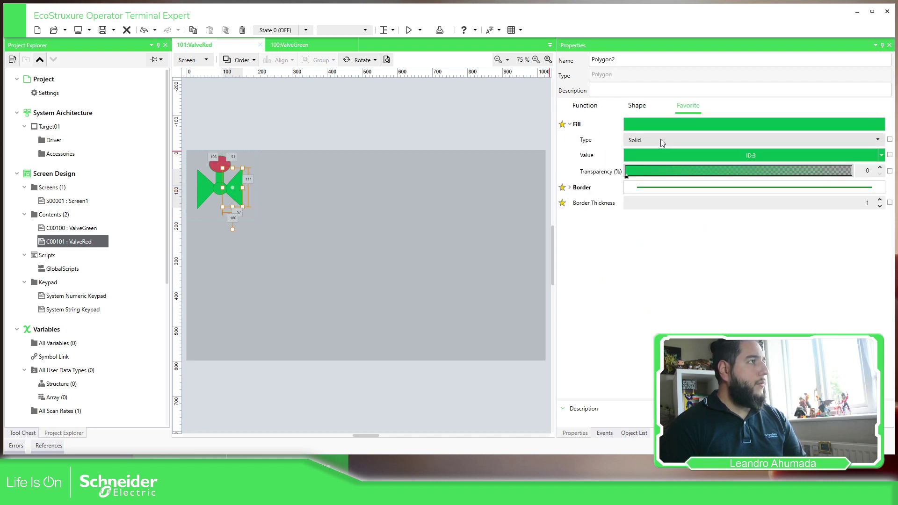
pyautogui.click(666, 160)
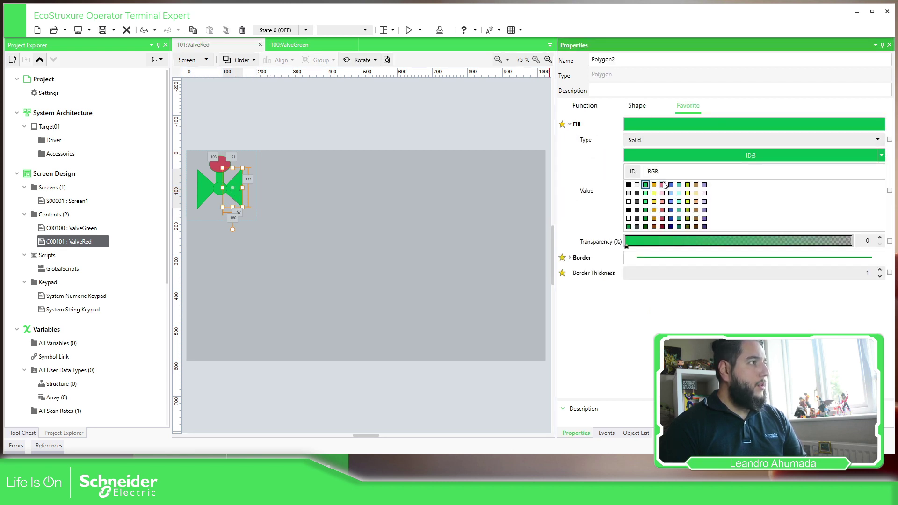
pyautogui.click(662, 227)
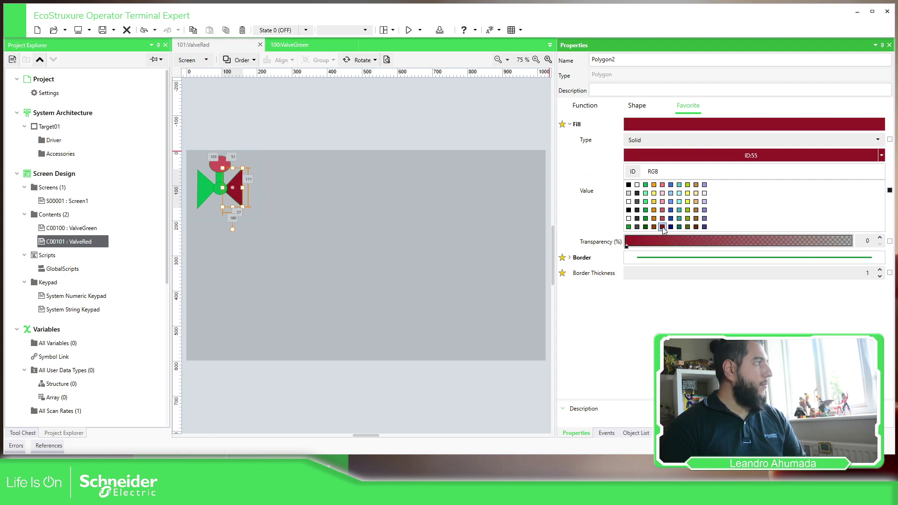
# Set the fill color of the stem rectangle to the dark red with ID 55
pyautogui.click(220, 177)
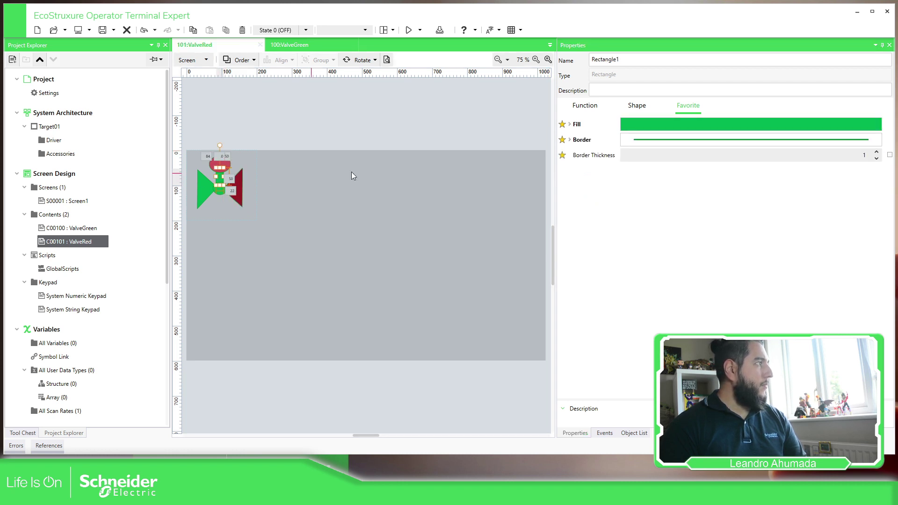
pyautogui.click(569, 124)
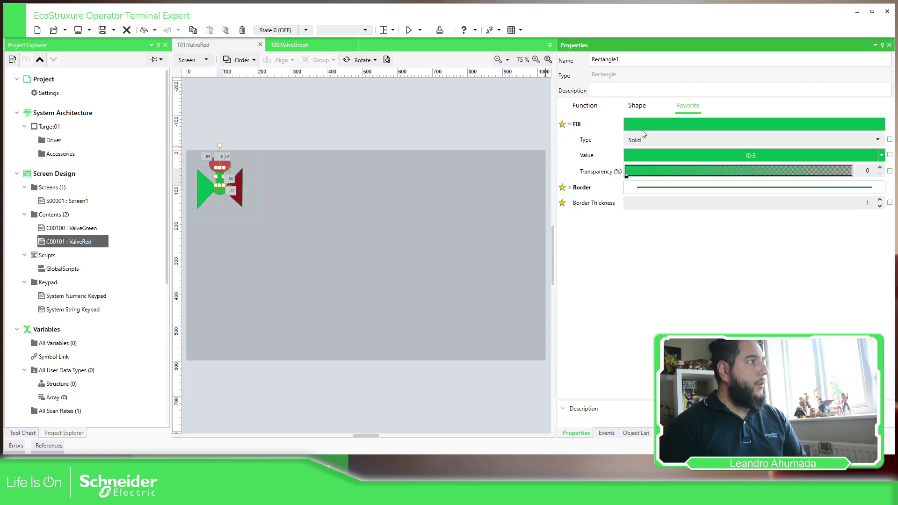
pyautogui.click(697, 158)
pyautogui.click(662, 227)
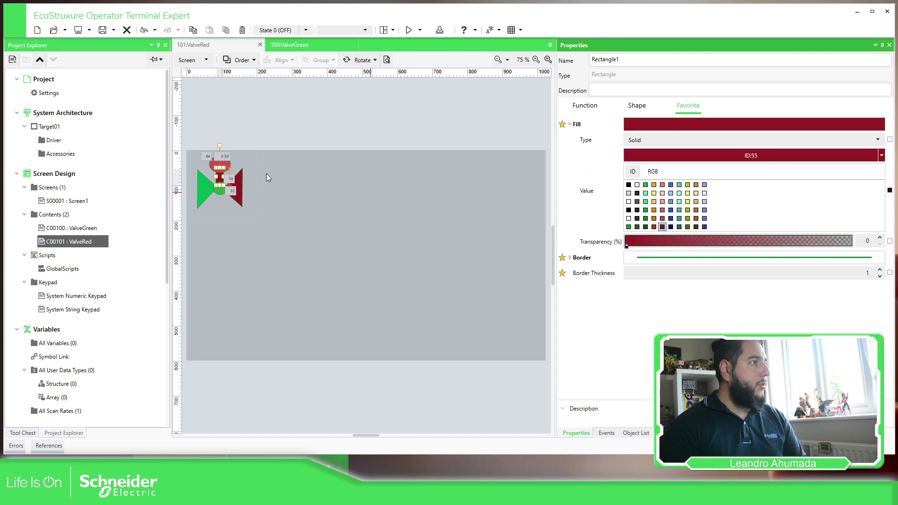
# Set the fill color of the left triangle in ValveRed to the dark red with ID 55
pyautogui.click(209, 187)
pyautogui.click(692, 155)
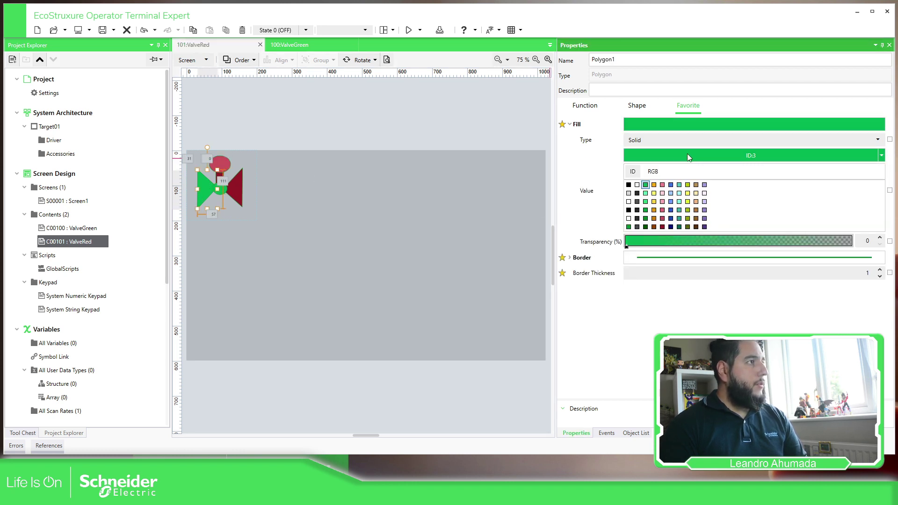
pyautogui.click(663, 227)
pyautogui.click(249, 136)
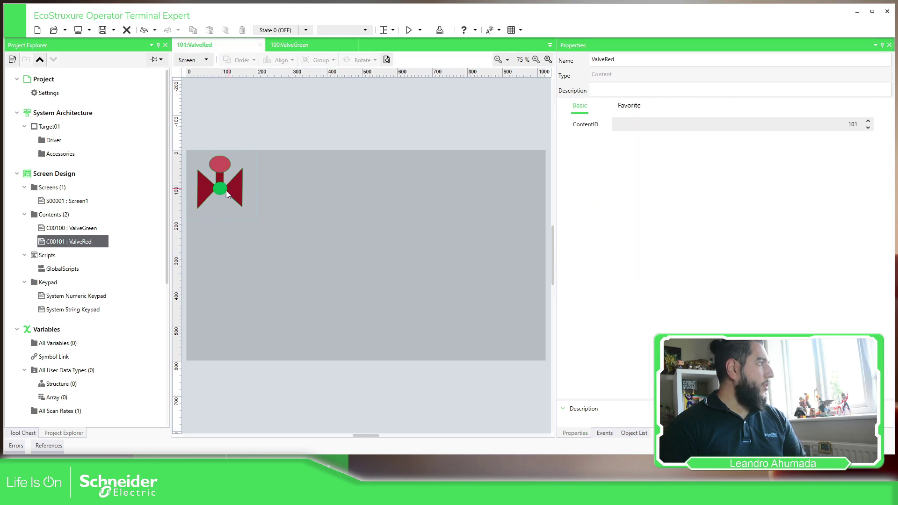
# Set the fill color of the center ellipse in ValveRed to the dark red with ID 55
pyautogui.click(222, 189)
pyautogui.click(697, 173)
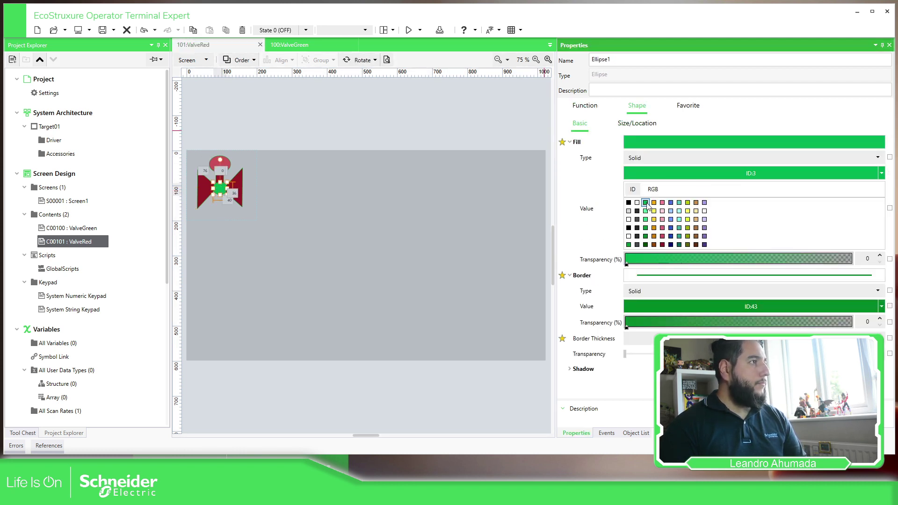
pyautogui.click(654, 244)
pyautogui.click(341, 128)
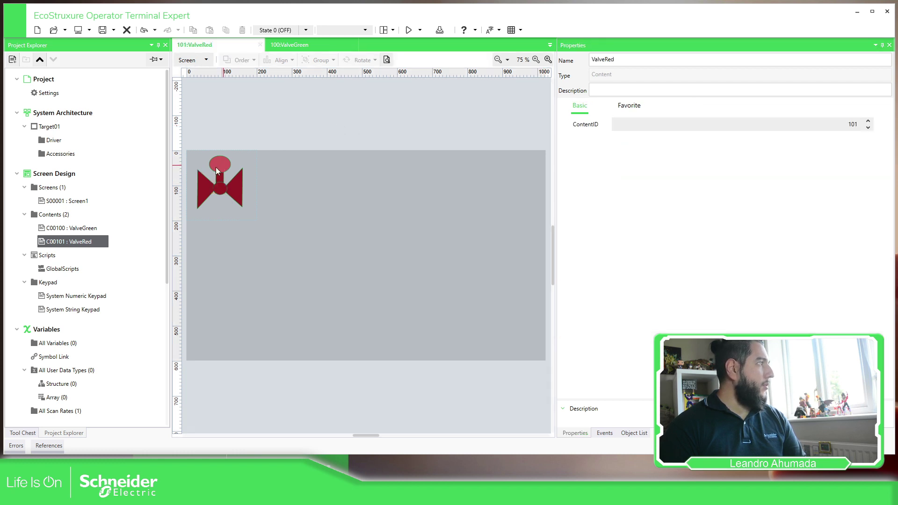
# Set the fill color of the upper ellipse in ValveRed to the dark red with ID 55
pyautogui.click(230, 168)
pyautogui.click(751, 173)
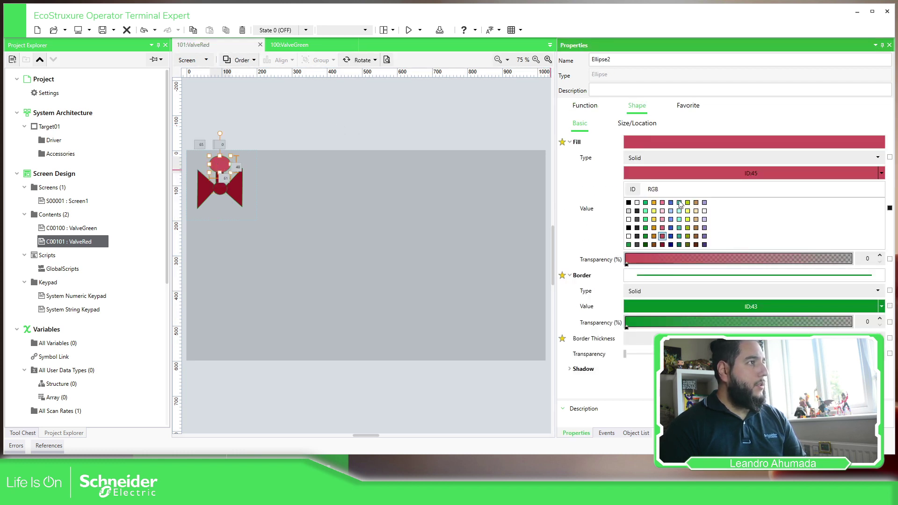
pyautogui.click(663, 244)
pyautogui.click(319, 114)
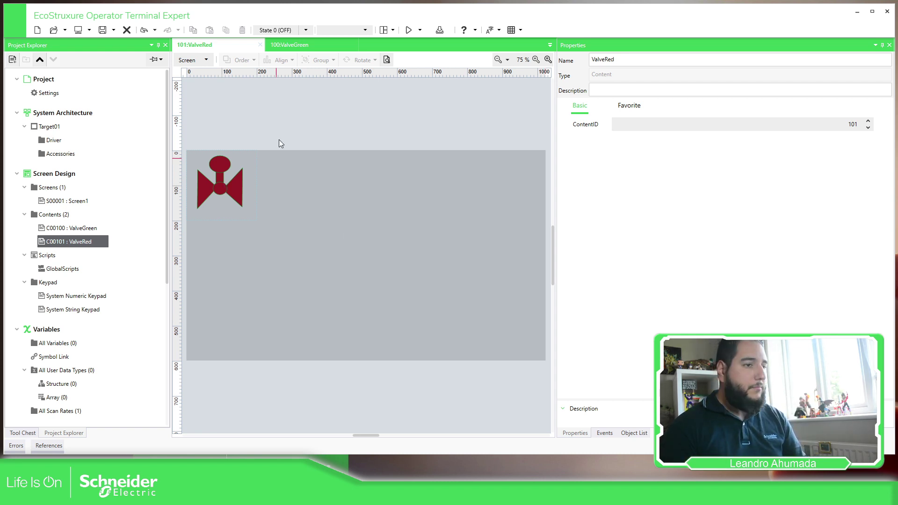
# Duplicate the ValveRed content as a new content with ID 102
pyautogui.click(74, 241)
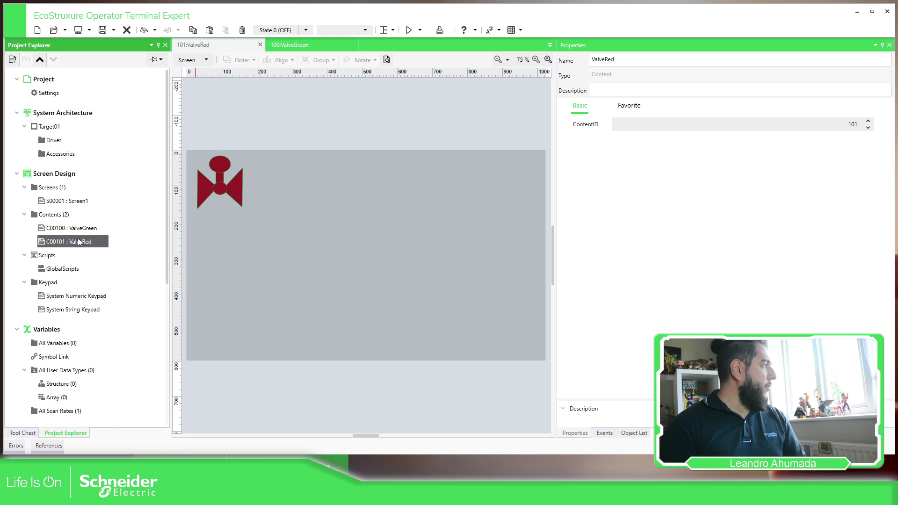
pyautogui.click(208, 30)
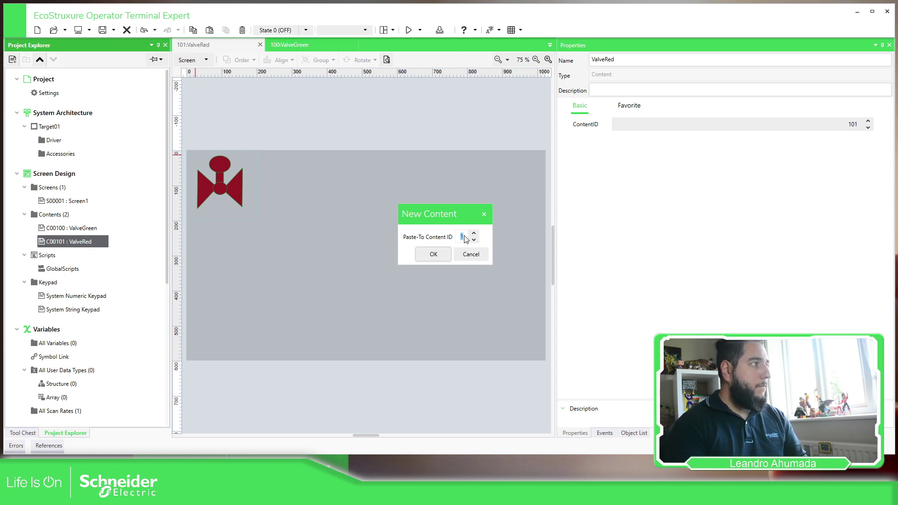
pyautogui.write('102')
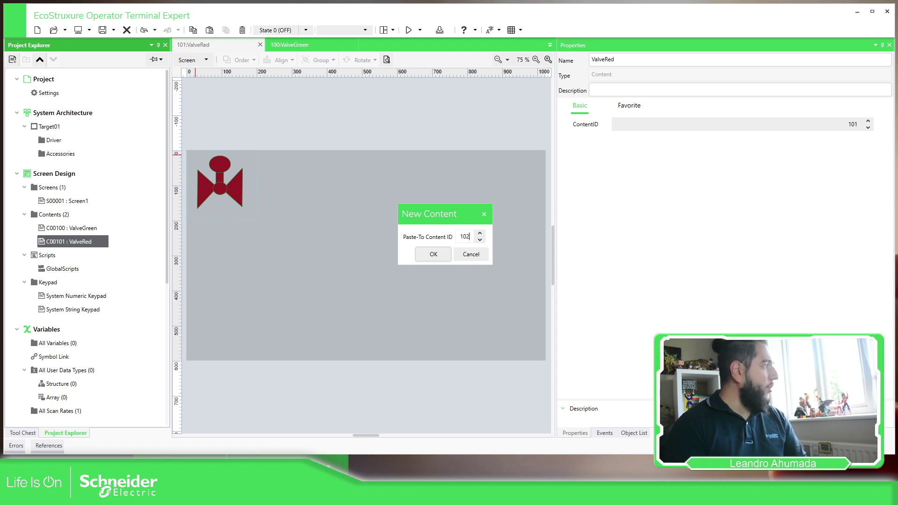
pyautogui.click(433, 254)
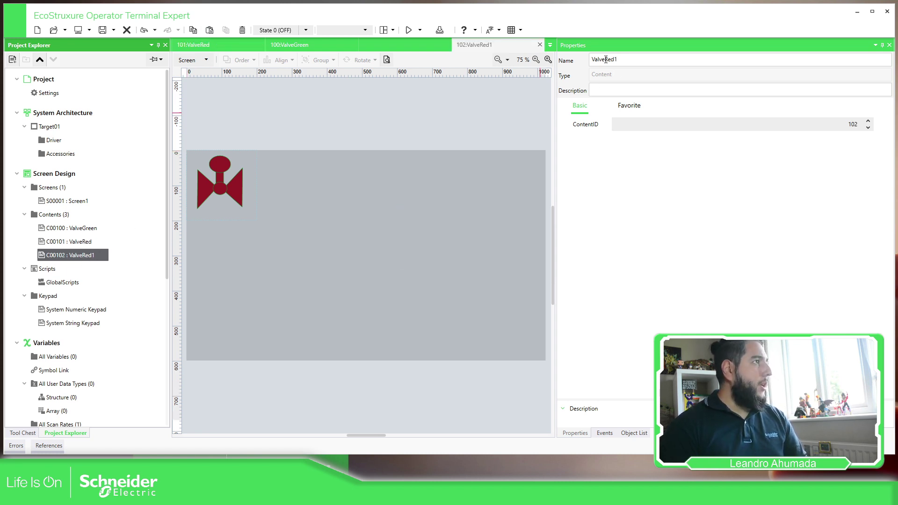
# Rename the duplicated content with ID 102 as ValveGray
pyautogui.moveTo(604, 59); pyautogui.dragTo(631, 59)
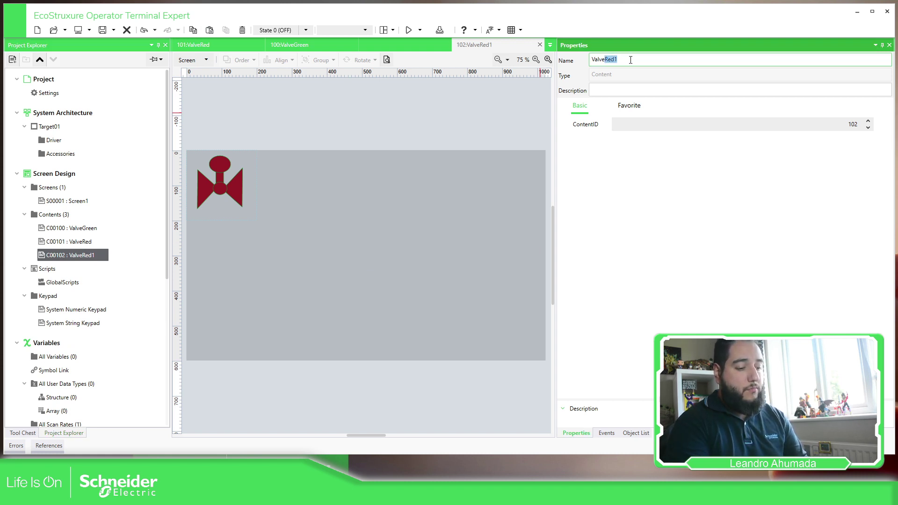
pyautogui.write('Gray')
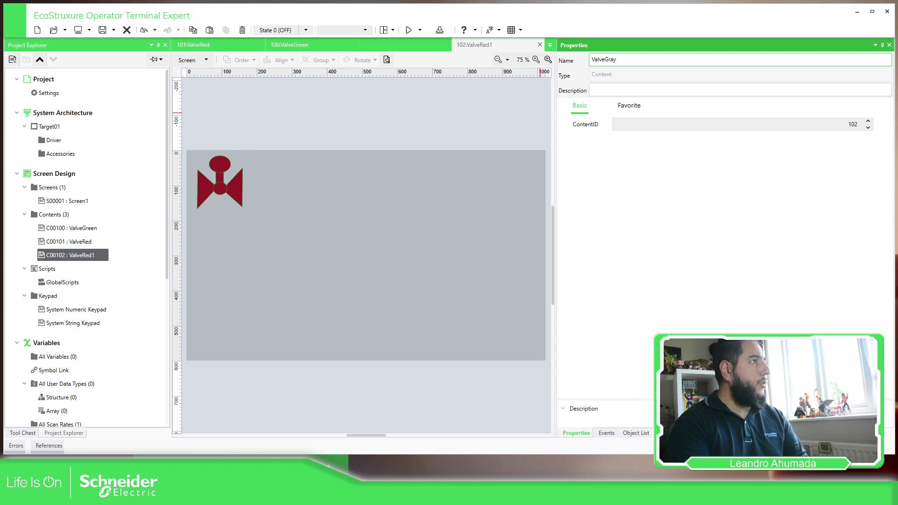
pyautogui.press('Return')
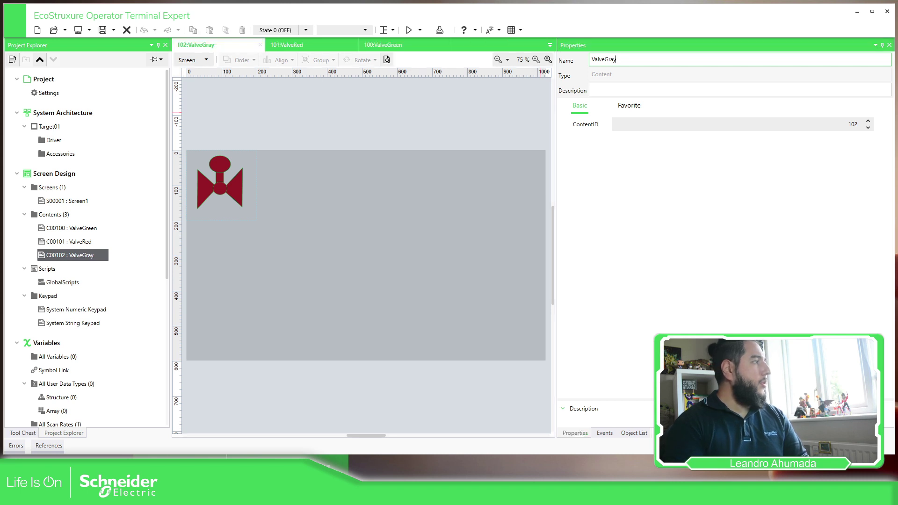
# Set the fill color of the upper ellipse in ValveGray to the dark gray with ID 22
pyautogui.click(217, 174)
pyautogui.click(666, 174)
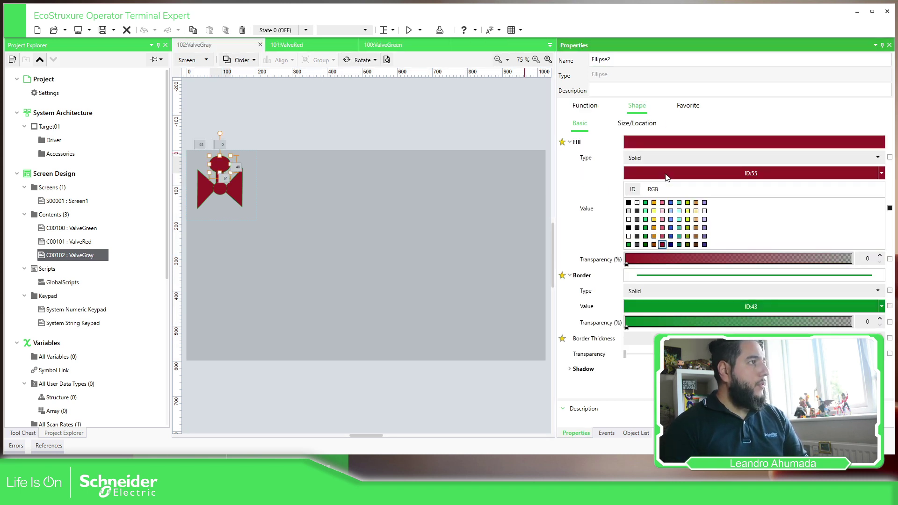
pyautogui.click(638, 220)
pyautogui.click(316, 138)
# Set the fill color of the stem rectangle in ValveGray to the dark gray with ID 22
pyautogui.click(242, 177)
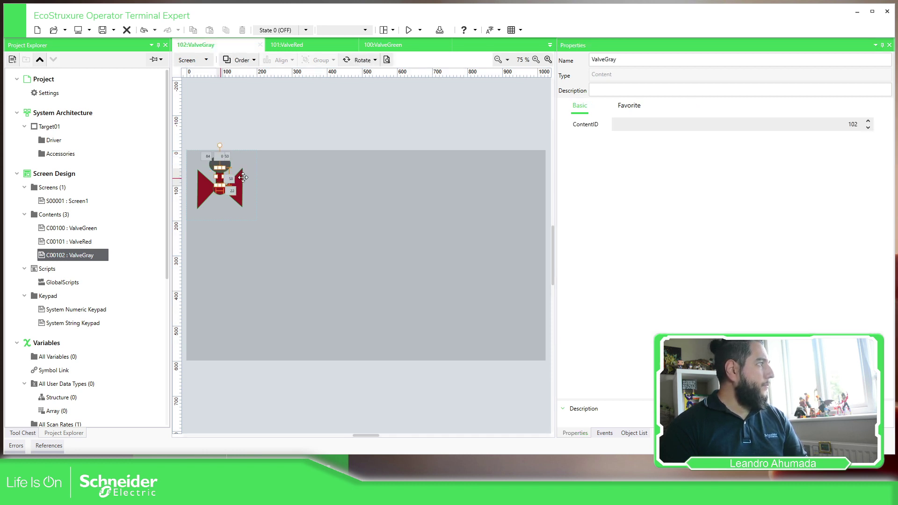
pyautogui.click(660, 156)
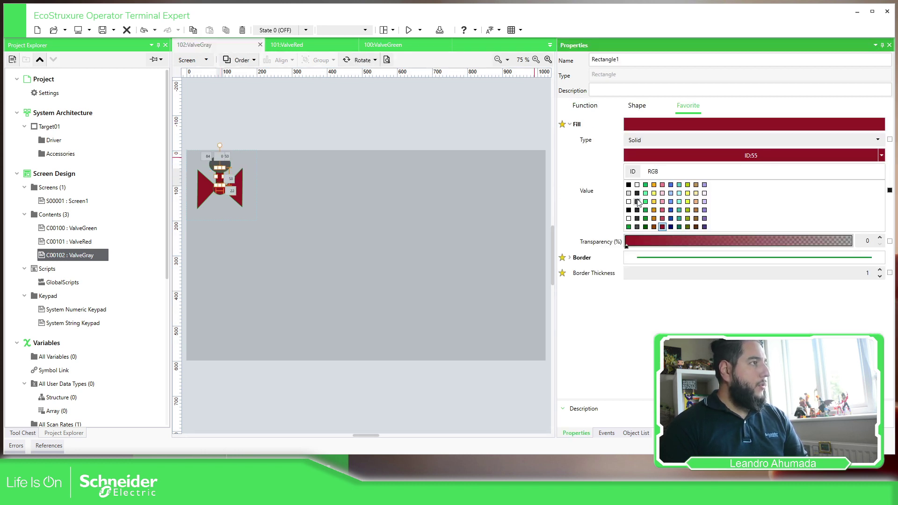
pyautogui.click(637, 201)
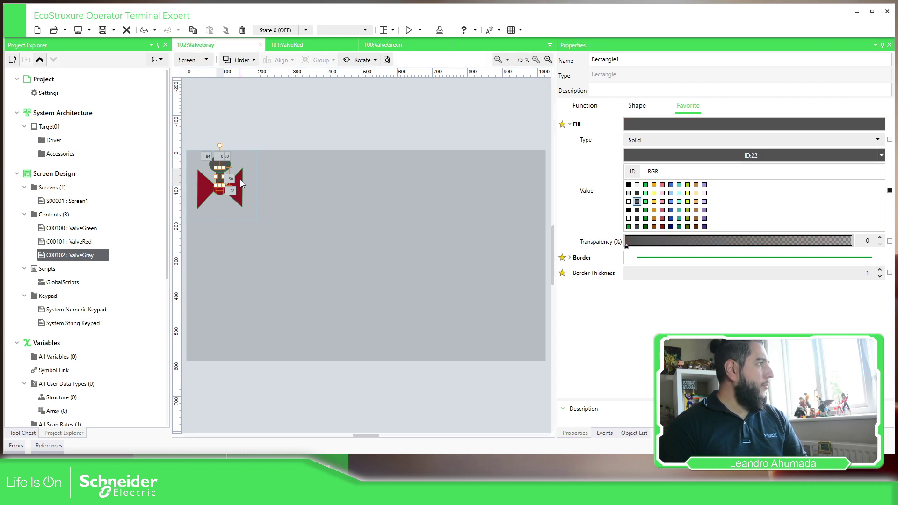
# Set the fill color of the right triangle in ValveGray to the dark gray with ID 22
pyautogui.click(240, 180)
pyautogui.click(641, 154)
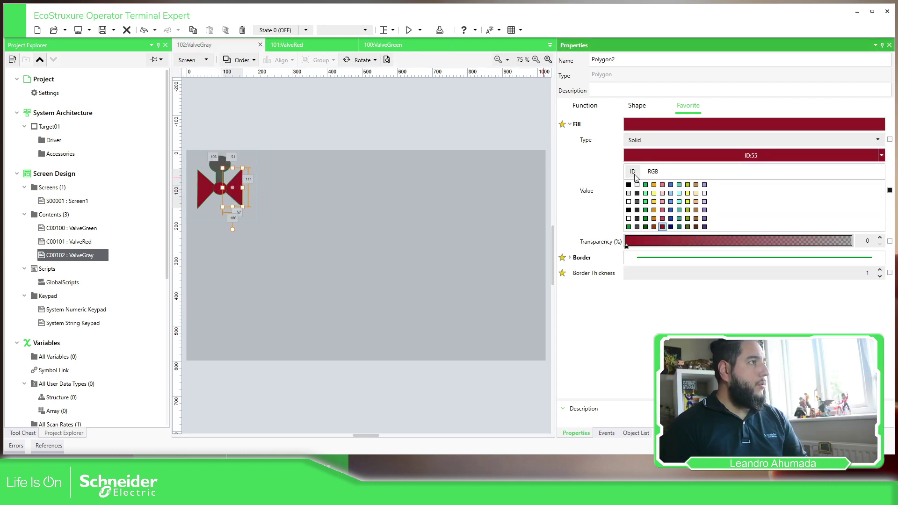
pyautogui.click(637, 202)
# Set the fill color of the center ellipse in ValveGray to the dark gray with ID 22
pyautogui.click(220, 189)
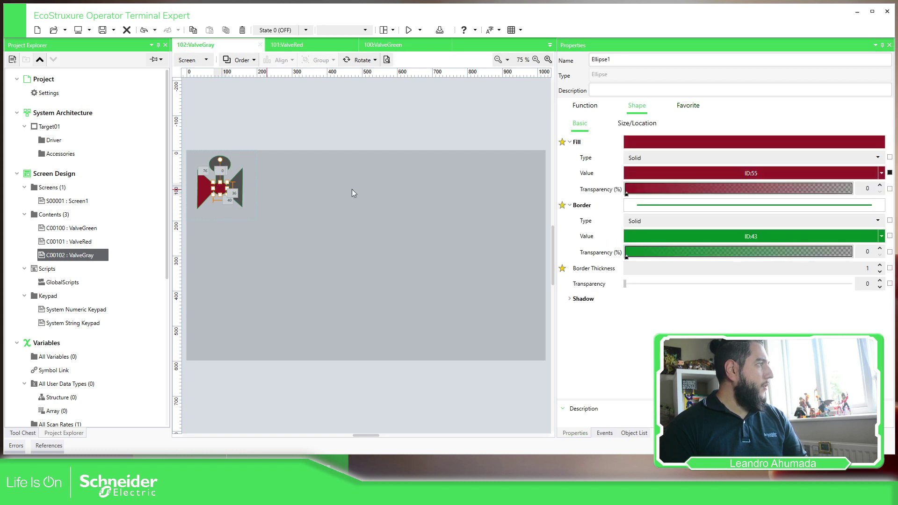
pyautogui.click(653, 174)
pyautogui.click(637, 220)
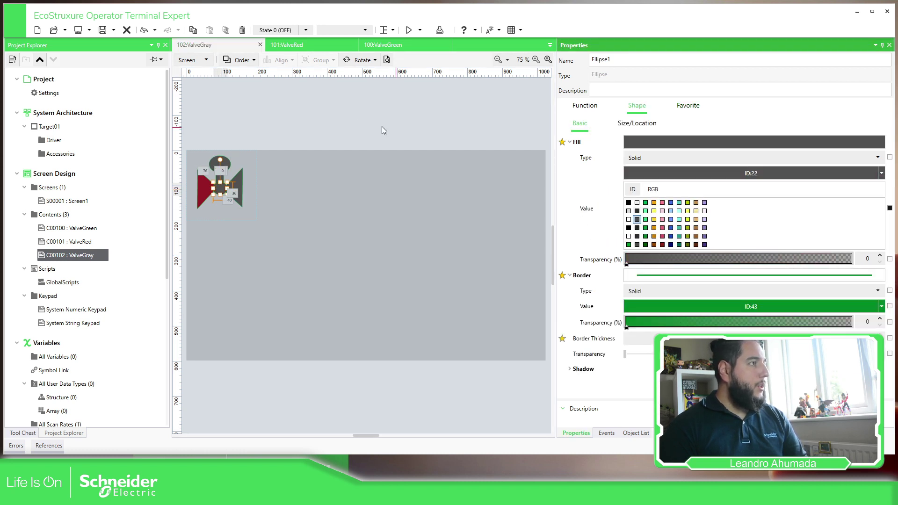
pyautogui.click(381, 130)
# Set the fill color of the left triangle in ValveGray to the dark gray with ID 22
pyautogui.click(215, 187)
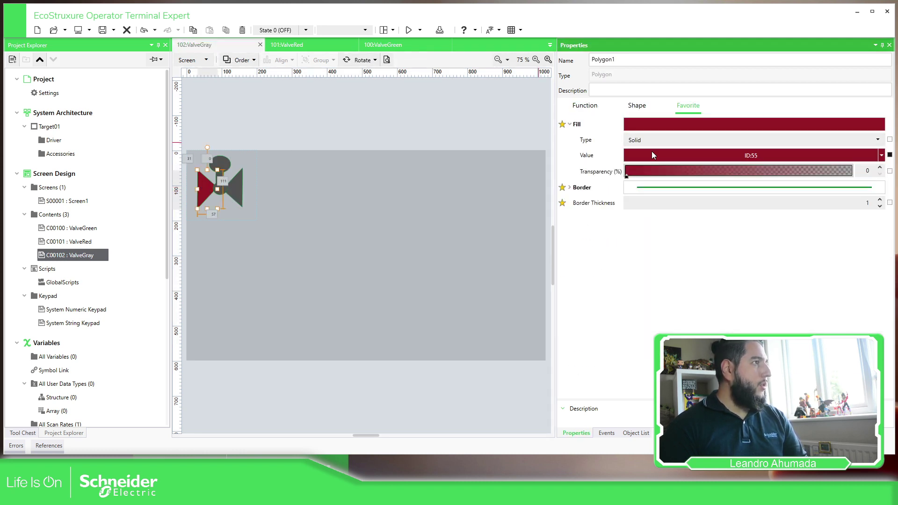
pyautogui.click(629, 155)
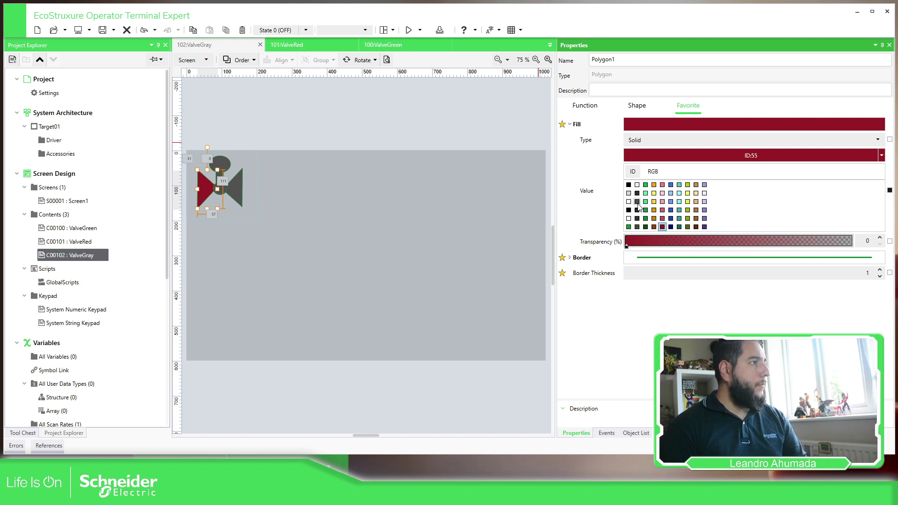
pyautogui.click(637, 202)
pyautogui.click(374, 134)
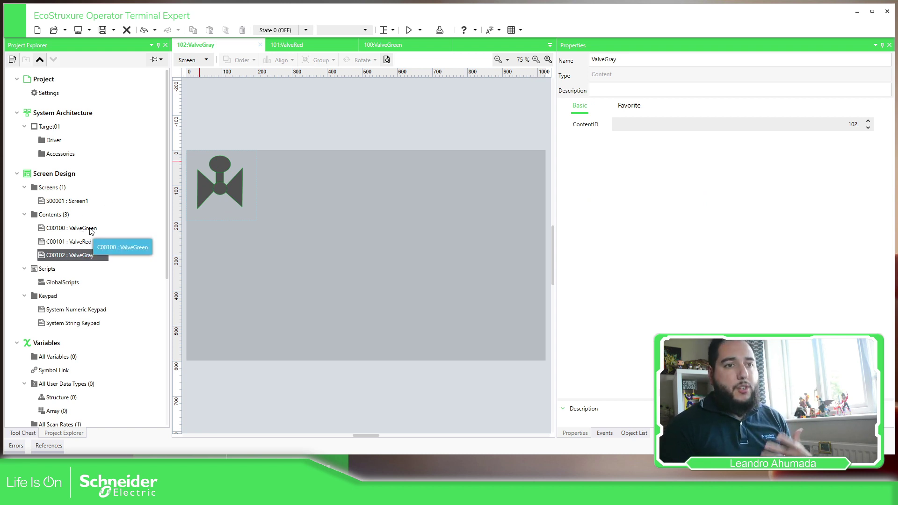
# Examine the fill and border properties of the upper ellipse in ValveGray and in ValveGreen
pyautogui.click(227, 169)
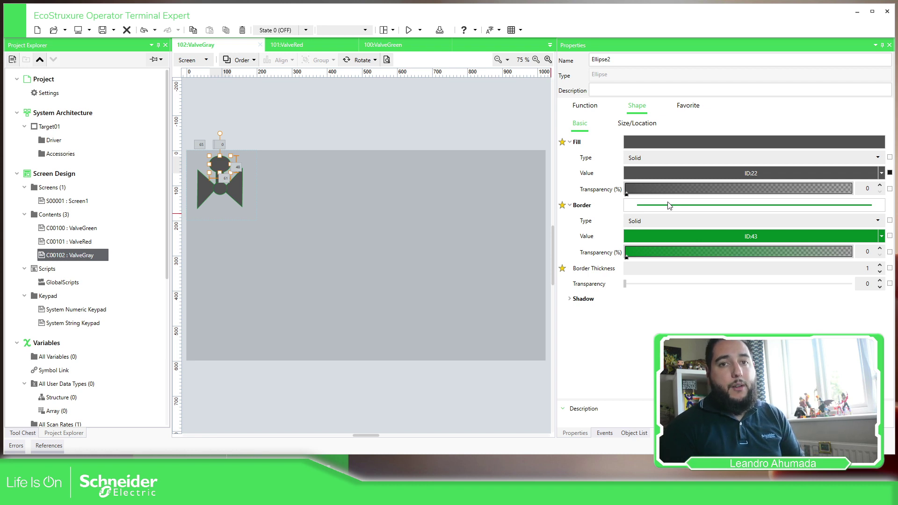
pyautogui.click(307, 115)
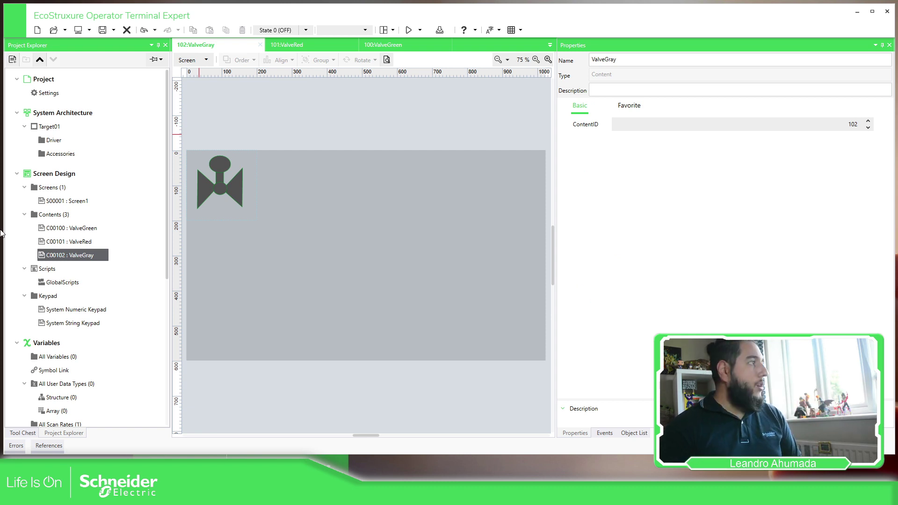
pyautogui.click(74, 228)
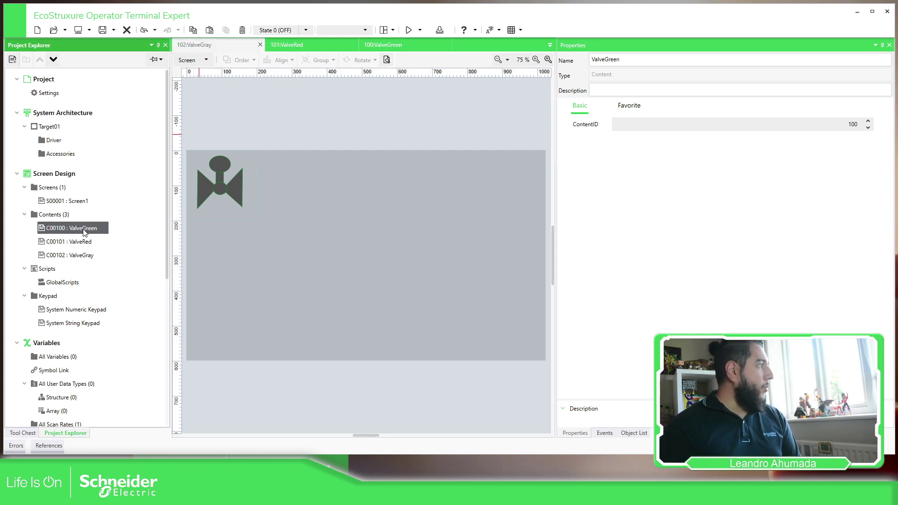
pyautogui.click(220, 165)
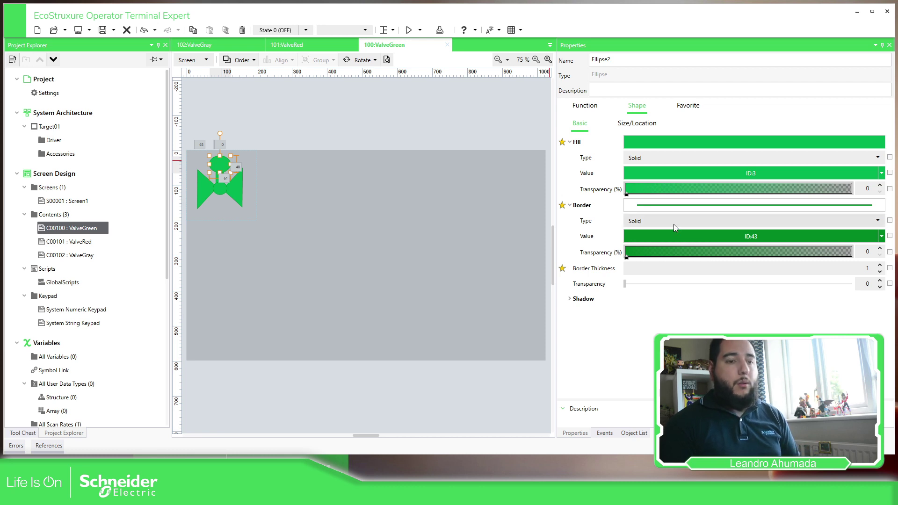
pyautogui.click(261, 113)
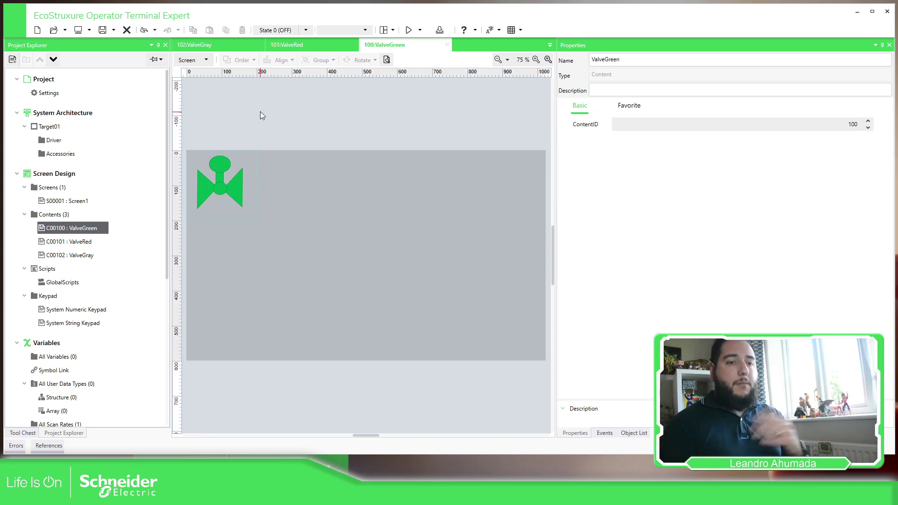
# Open Screen1 and place a ContentDisplay object about 131 by 136 in the upper-left area of the screen canvas
pyautogui.doubleClick(79, 201)
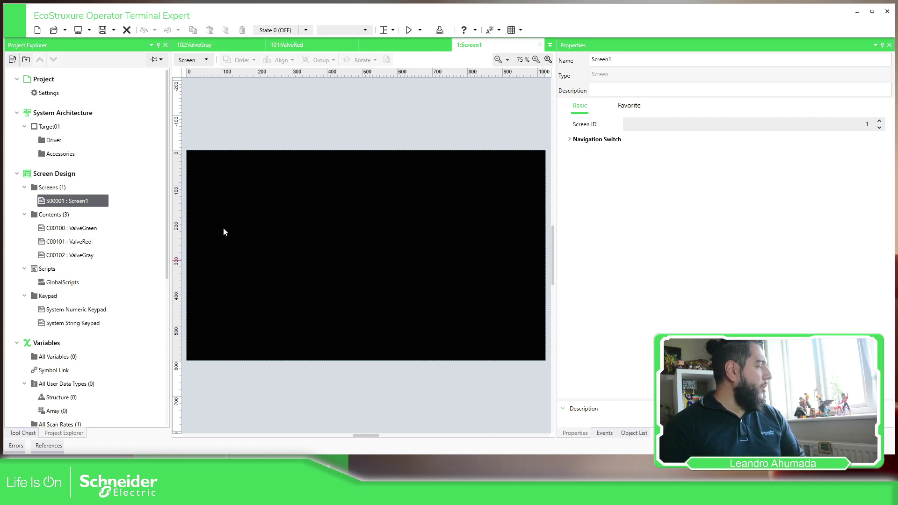
pyautogui.click(31, 433)
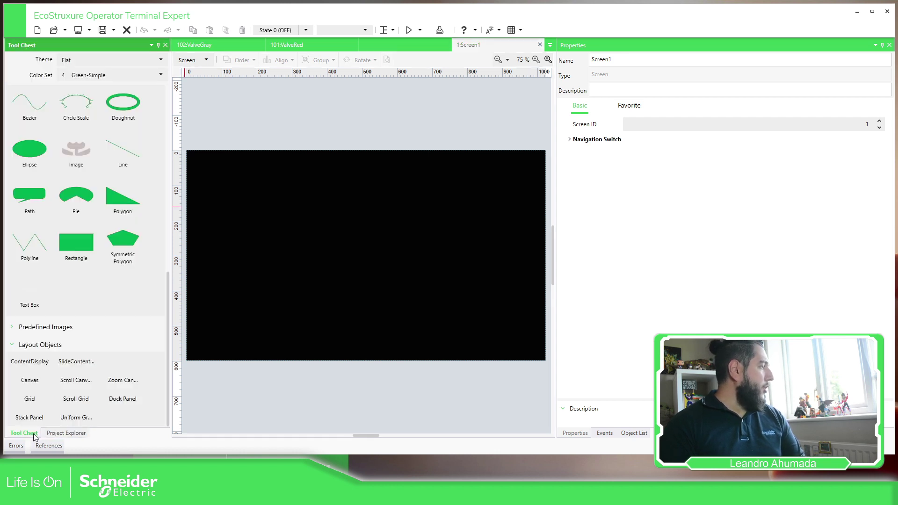
pyautogui.moveTo(29, 362); pyautogui.dragTo(282, 217)
pyautogui.click(61, 434)
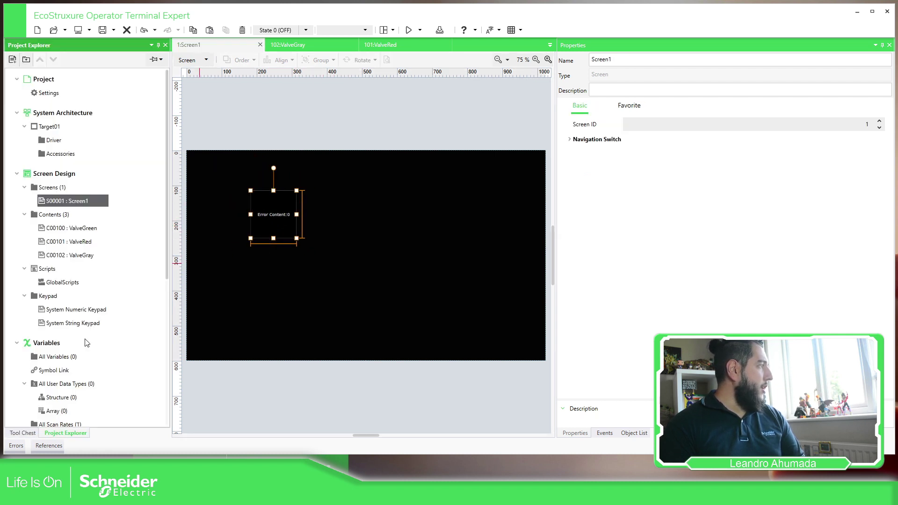
# Set the ContentDisplay object's Content ID to 100 and step it up to 102 to preview the valve variants
pyautogui.click(284, 216)
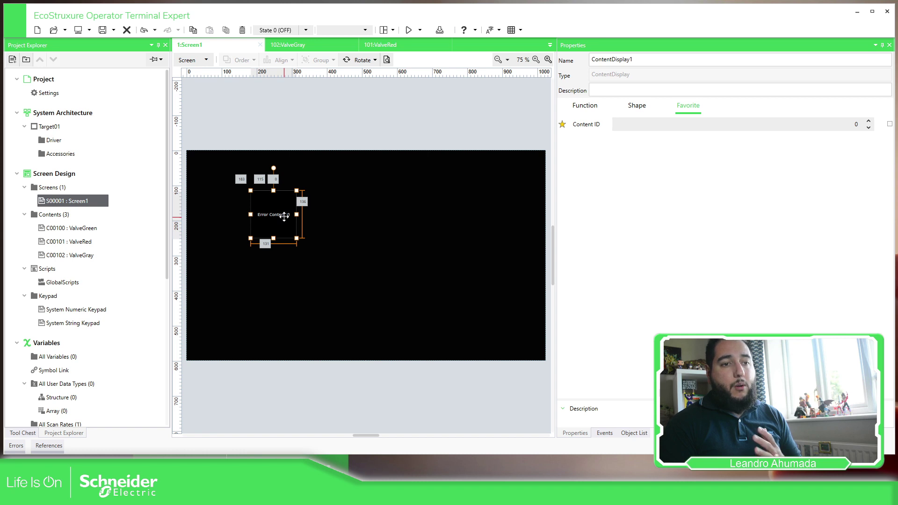
pyautogui.click(862, 129)
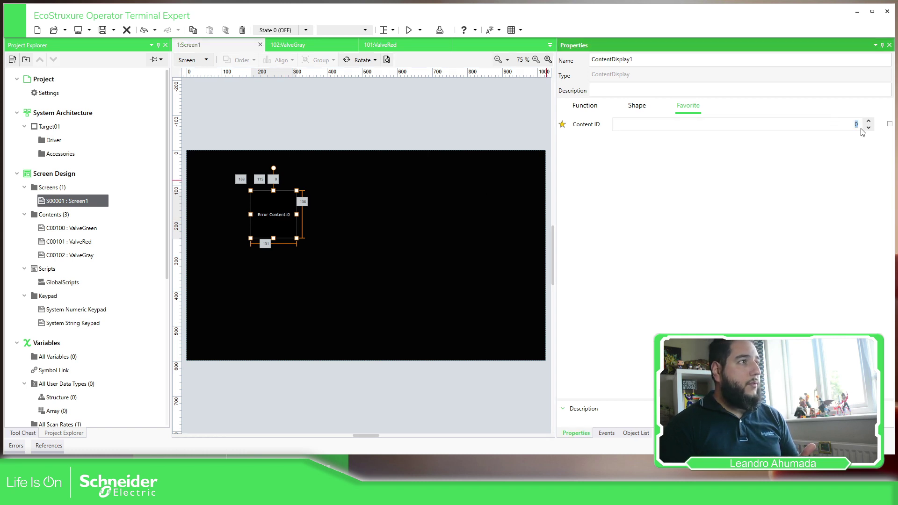
pyautogui.write('100')
pyautogui.press('Return')
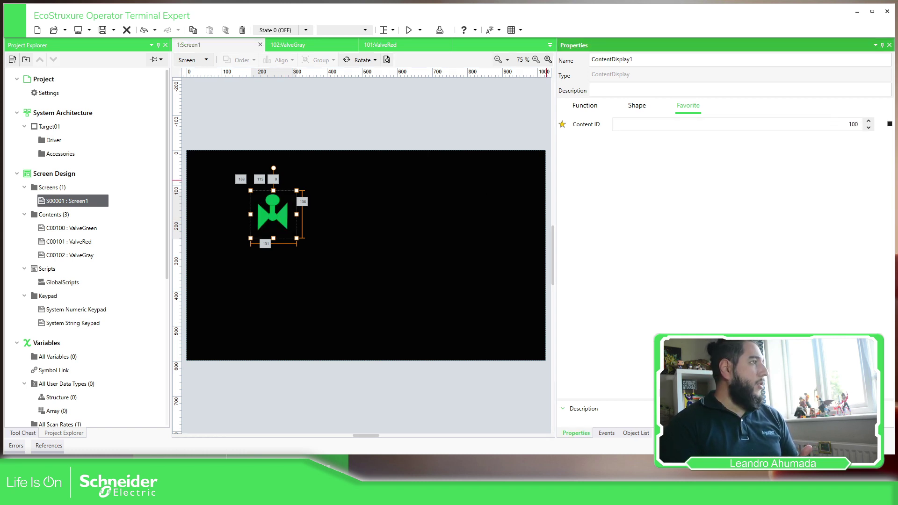
pyautogui.click(868, 121)
pyautogui.click(868, 122)
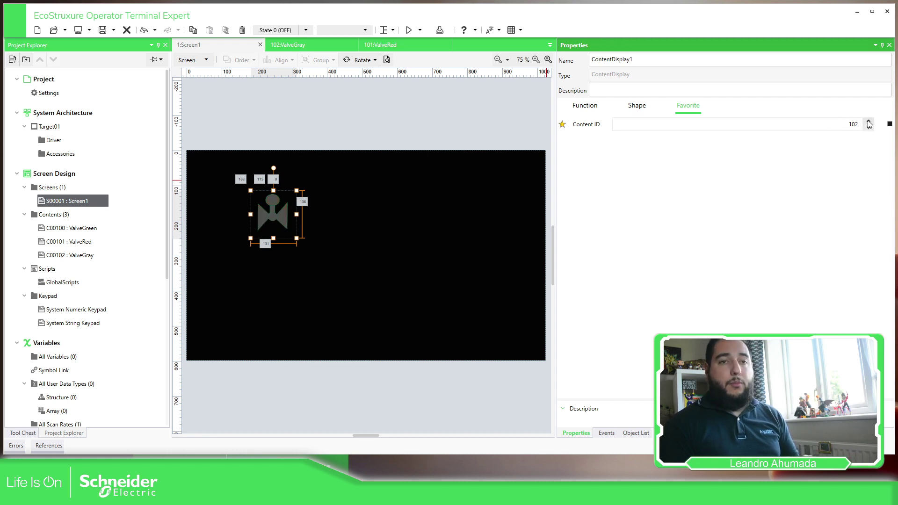
pyautogui.click(890, 124)
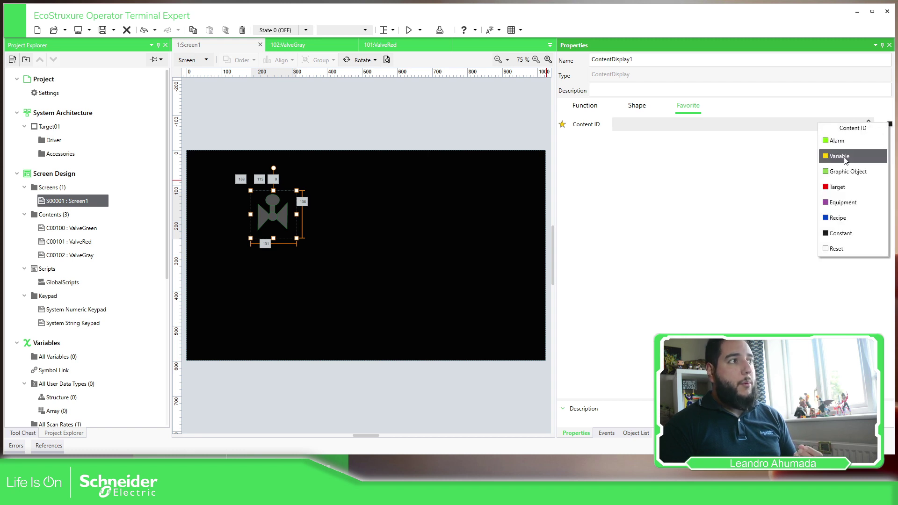
pyautogui.click(398, 124)
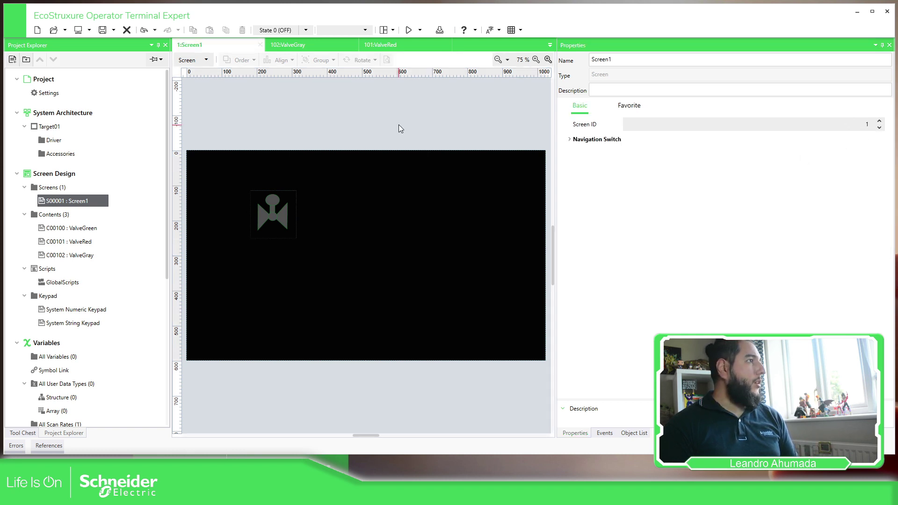
pyautogui.click(273, 215)
pyautogui.click(310, 128)
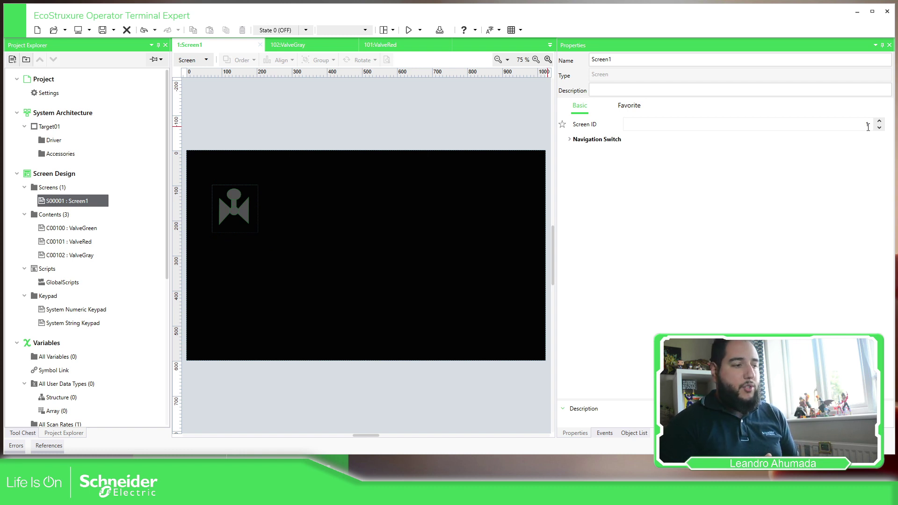
# Review the ValveGreen, ValveRed and ValveGray contents, then return to the ContentDisplay object on Screen1
pyautogui.click(52, 229)
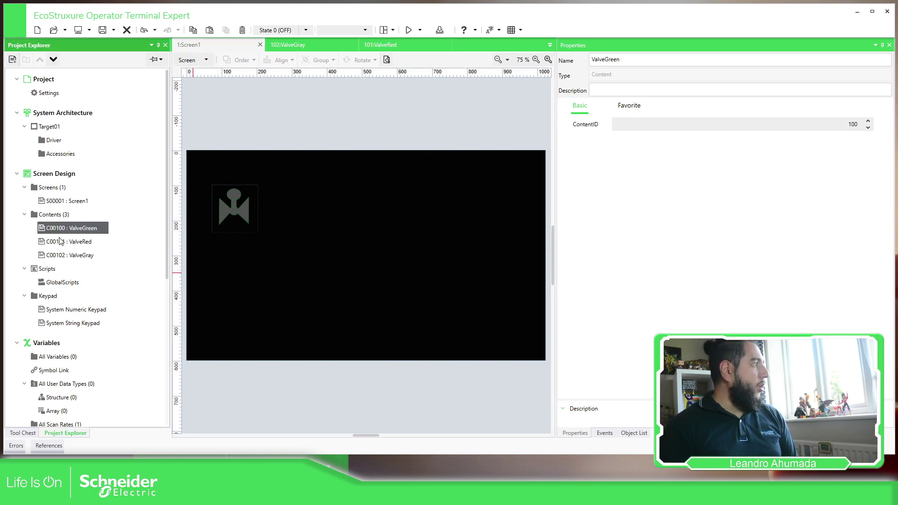
pyautogui.click(62, 243)
pyautogui.click(62, 251)
pyautogui.click(73, 203)
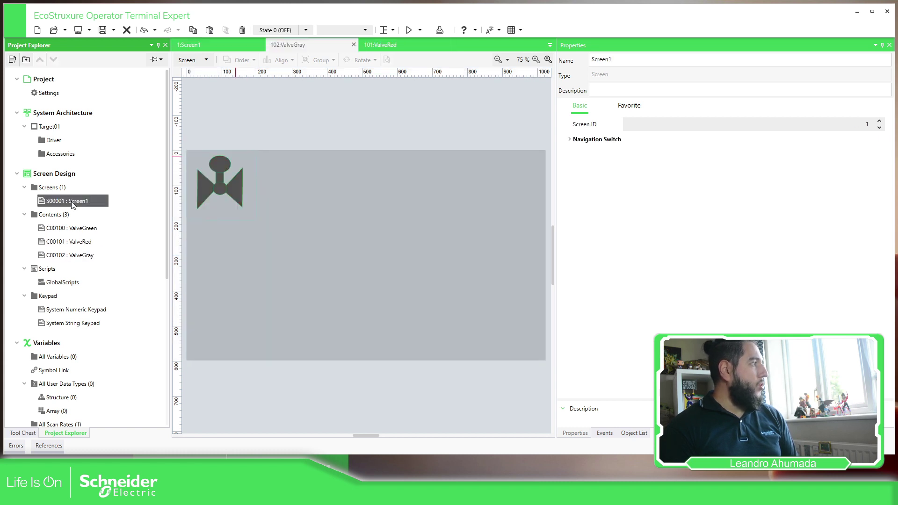
pyautogui.click(239, 212)
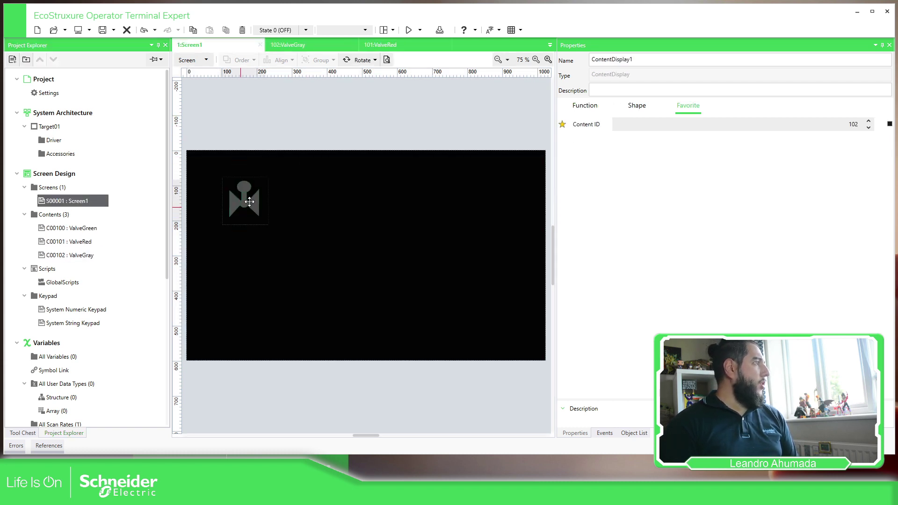
pyautogui.click(303, 130)
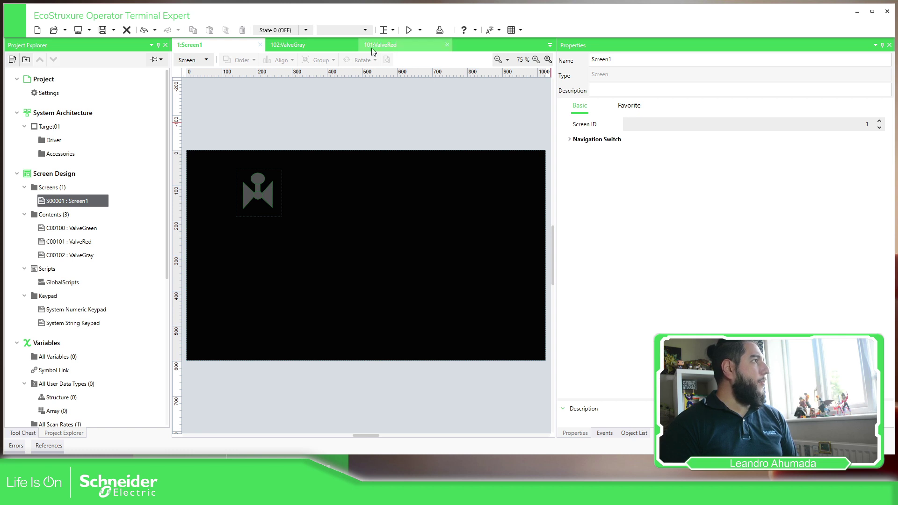
# Add a new INT variable with an internal source to the project's variable list
pyautogui.click(65, 434)
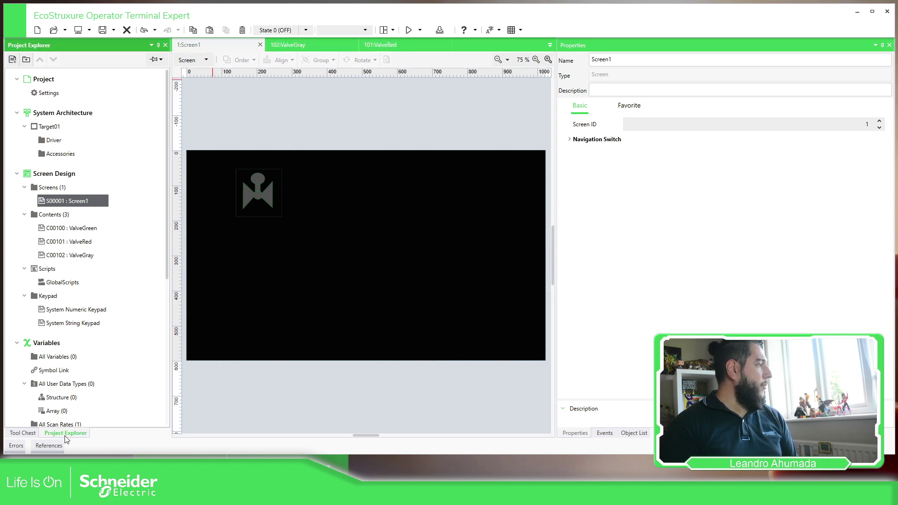
pyautogui.click(26, 434)
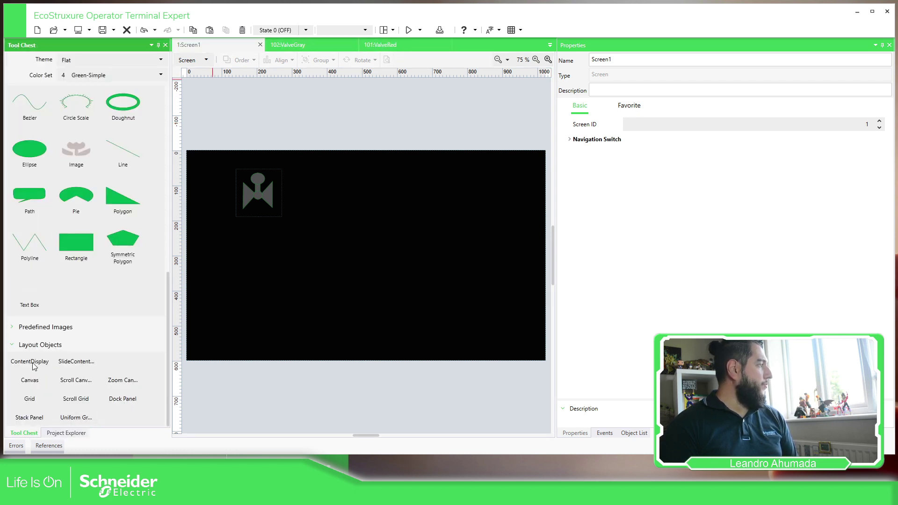
pyautogui.click(59, 433)
pyautogui.scroll(-5, 60, 229)
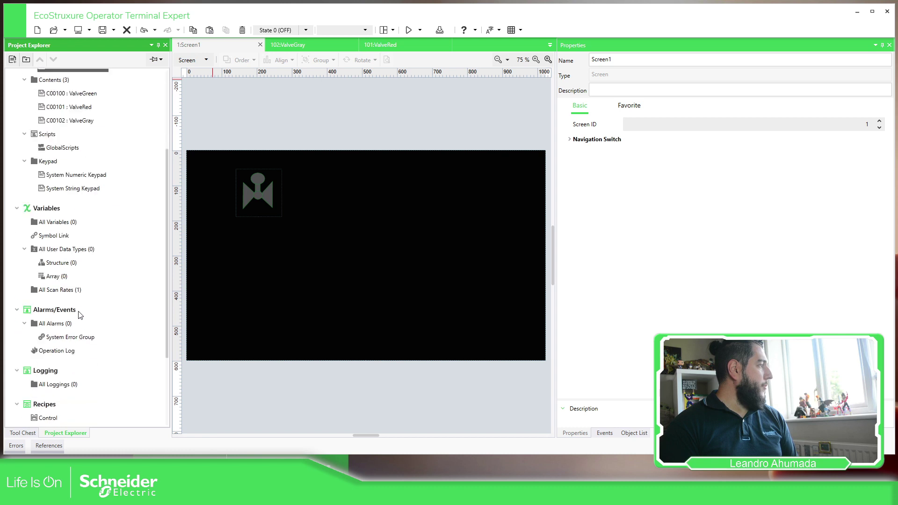
pyautogui.click(64, 224)
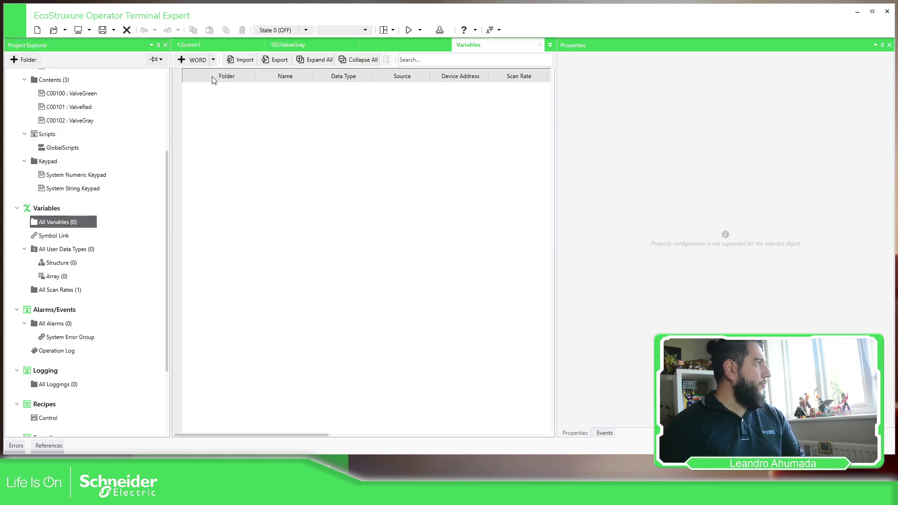
pyautogui.click(214, 60)
pyautogui.click(202, 136)
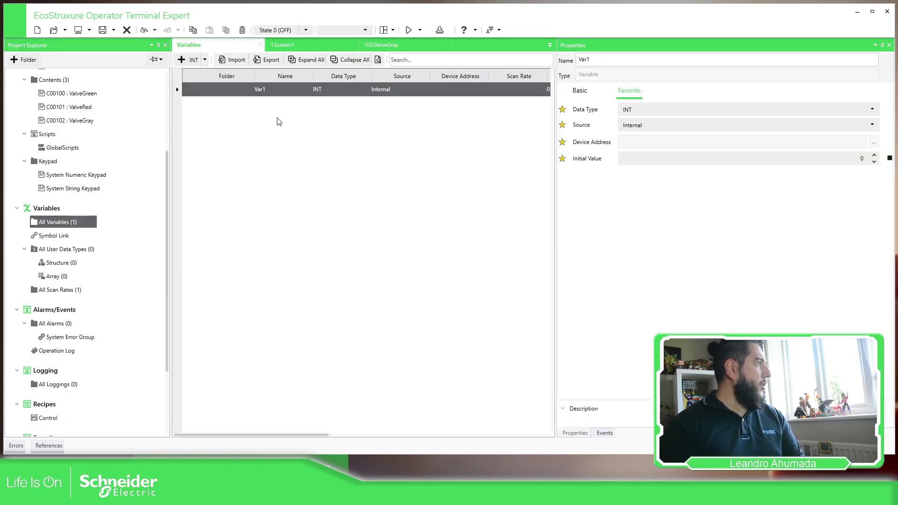
# Rename the new INT variable as iValve01
pyautogui.click(277, 90)
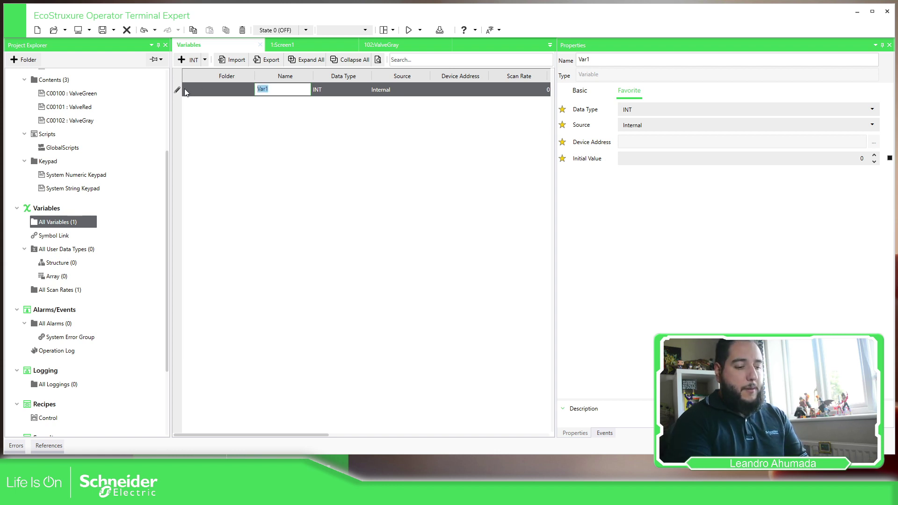
pyautogui.press('BackSpace')
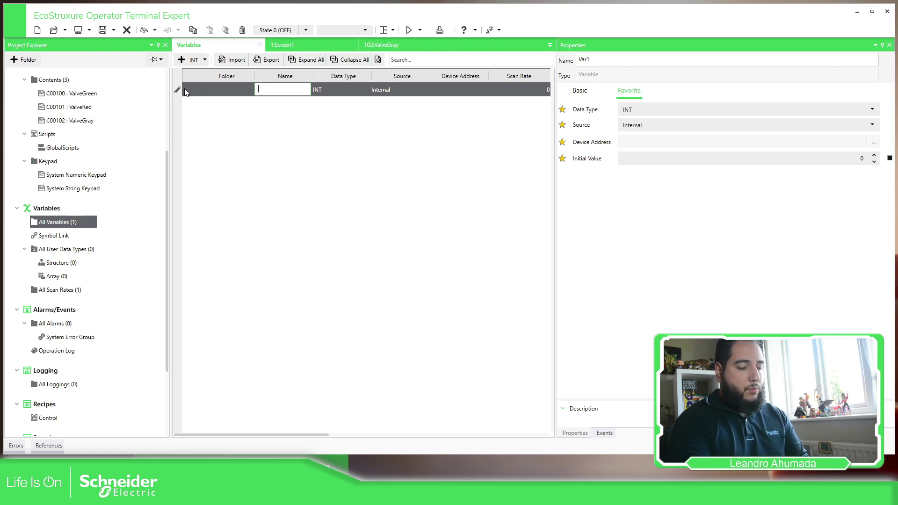
pyautogui.write('iValve')
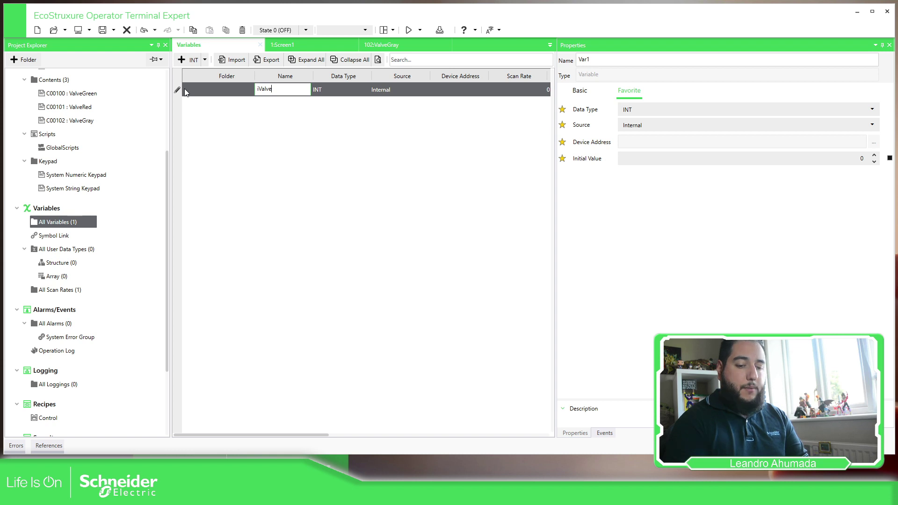
pyautogui.write('01')
pyautogui.press('Return')
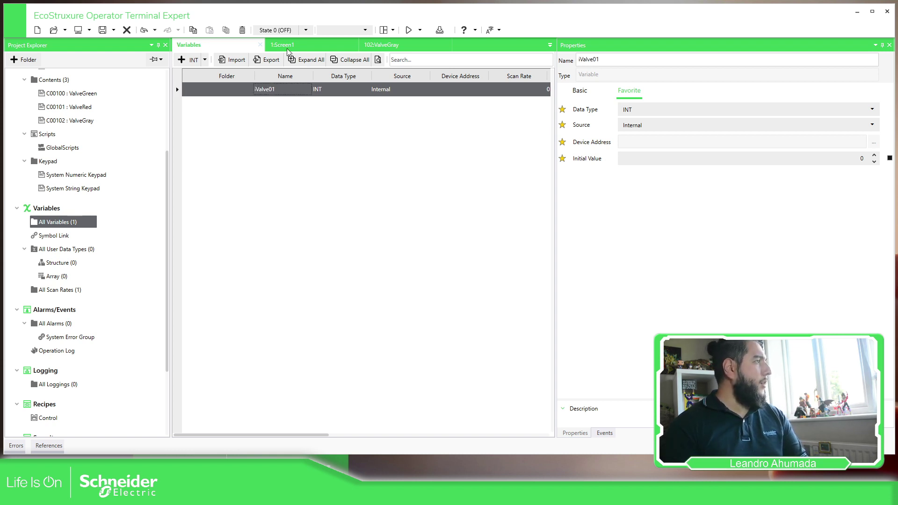
# Reposition the ContentDisplay object on Screen1 and bind its Content ID to the variable iValve01 with the Two Way direction
pyautogui.click(328, 47)
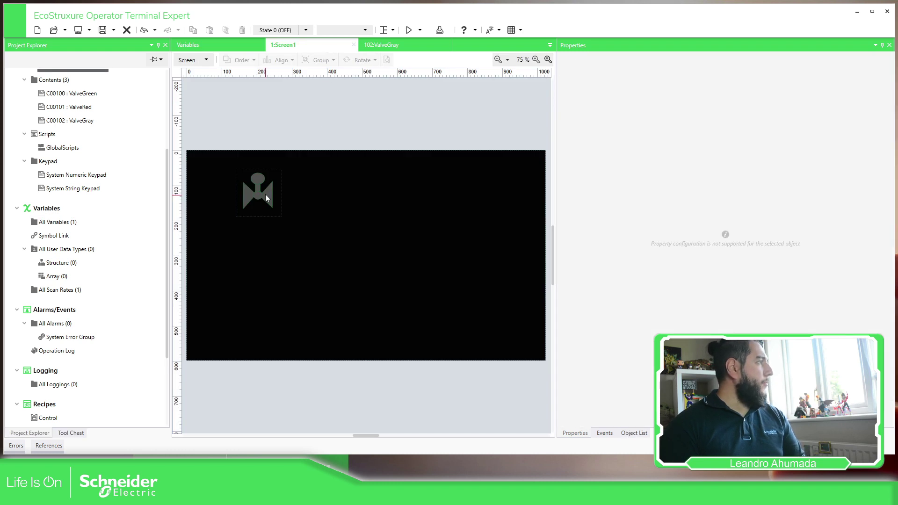
pyautogui.moveTo(266, 195); pyautogui.dragTo(275, 216)
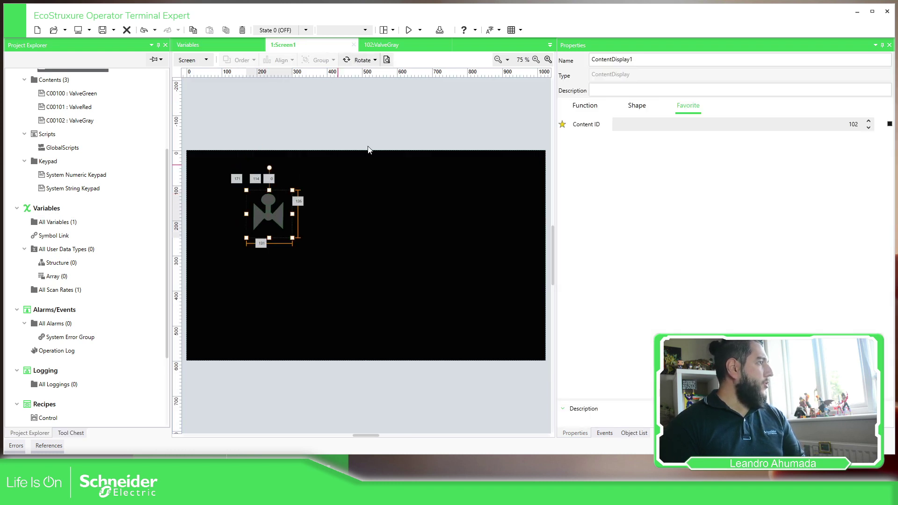
pyautogui.click(890, 124)
pyautogui.click(837, 158)
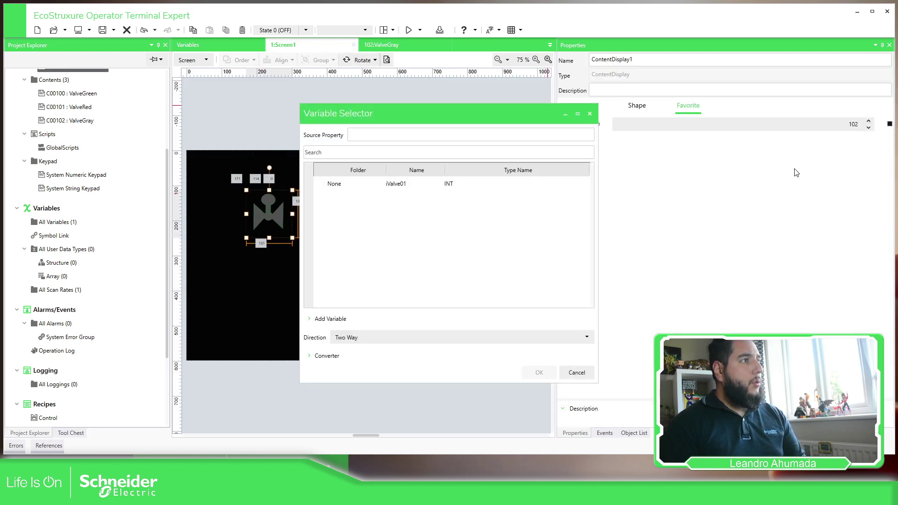
pyautogui.click(398, 183)
pyautogui.click(539, 373)
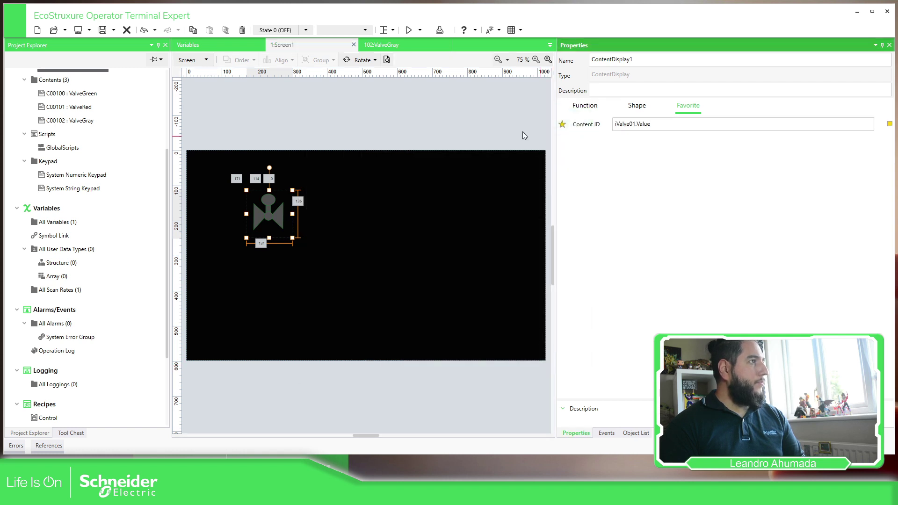
pyautogui.click(385, 112)
# Place a Numeric Display object on Screen1, below the valve's ContentDisplay
pyautogui.click(71, 433)
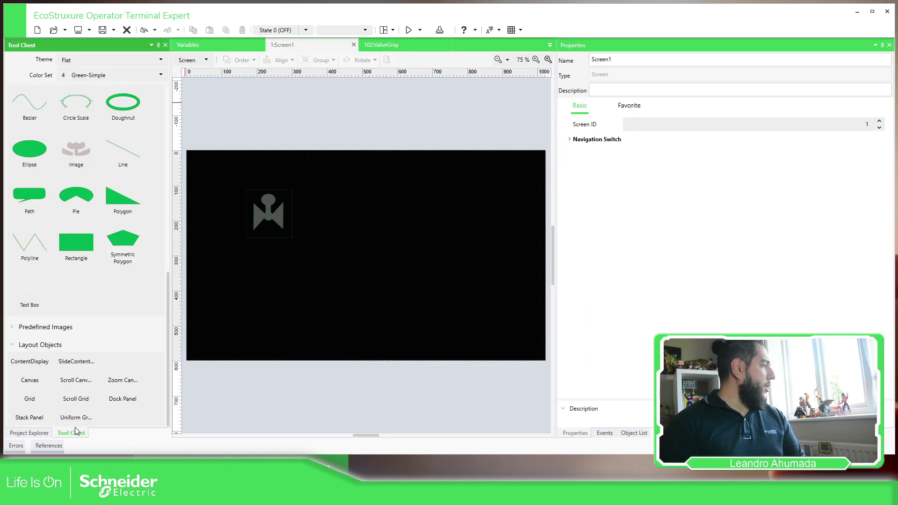
pyautogui.scroll(5, 77, 164)
pyautogui.scroll(3, 103, 170)
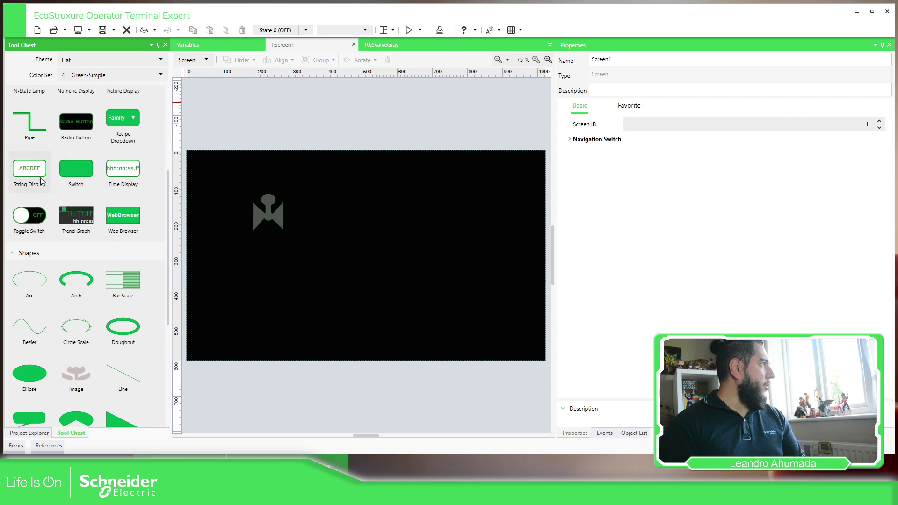
pyautogui.click(360, 229)
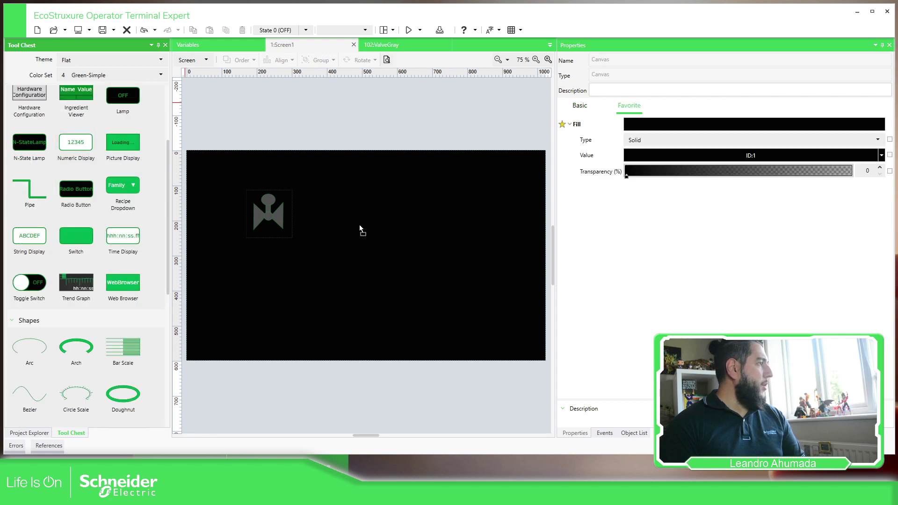
pyautogui.moveTo(356, 230); pyautogui.dragTo(291, 276)
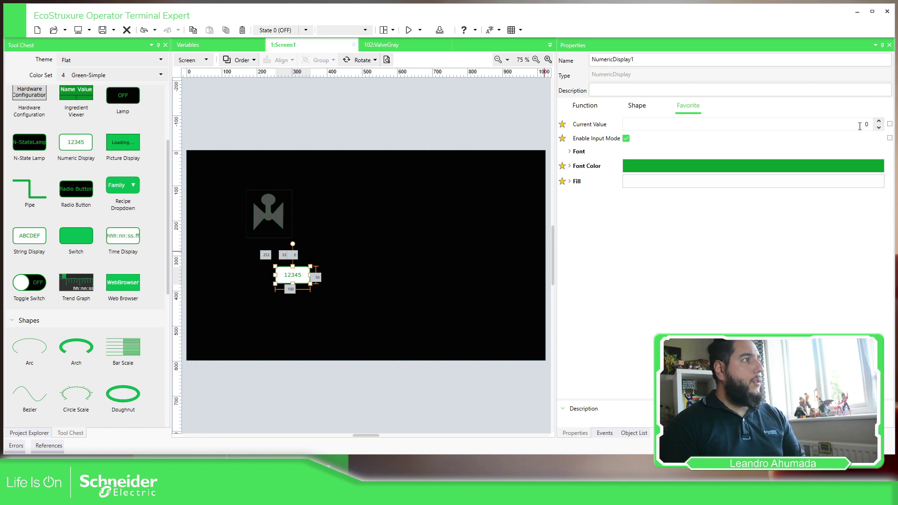
# Bind the numeric display's Current Value to iValve01 and move the display directly beneath the valve symbol
pyautogui.click(890, 124)
pyautogui.click(844, 155)
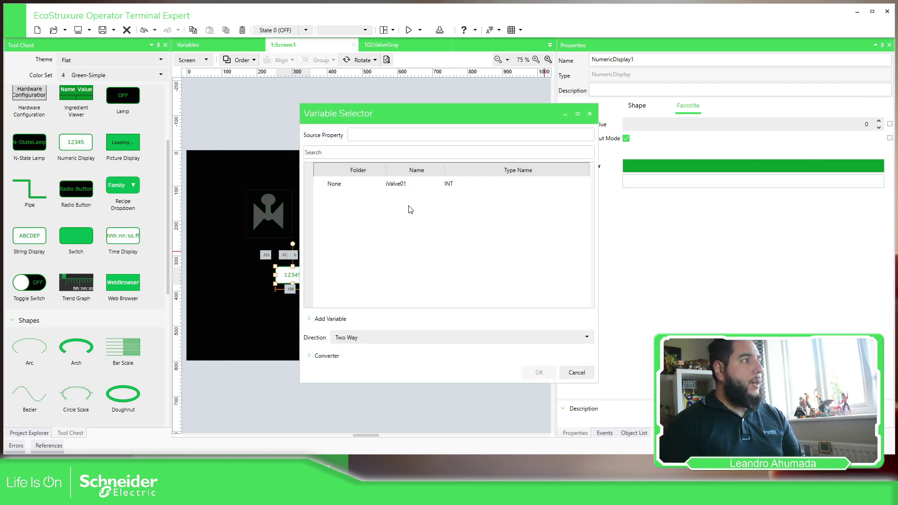
pyautogui.click(411, 184)
pyautogui.click(539, 373)
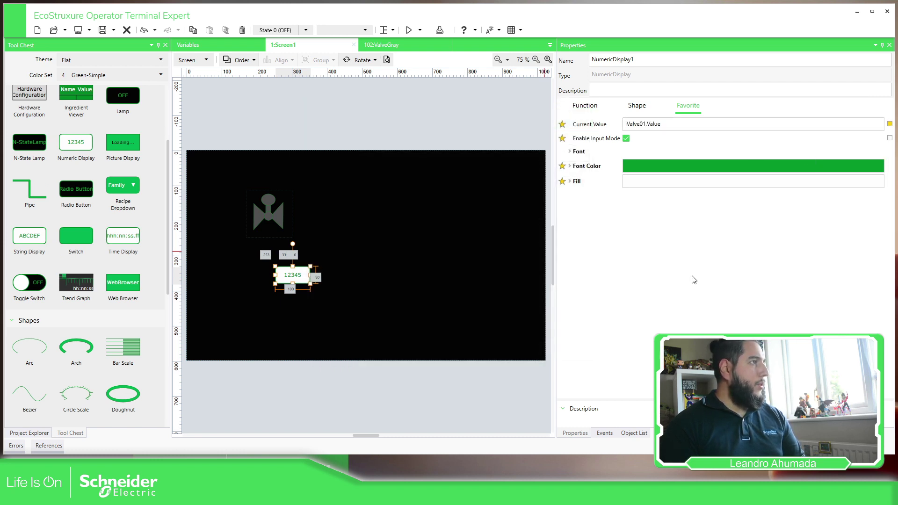
pyautogui.click(421, 137)
pyautogui.moveTo(296, 276); pyautogui.dragTo(275, 274)
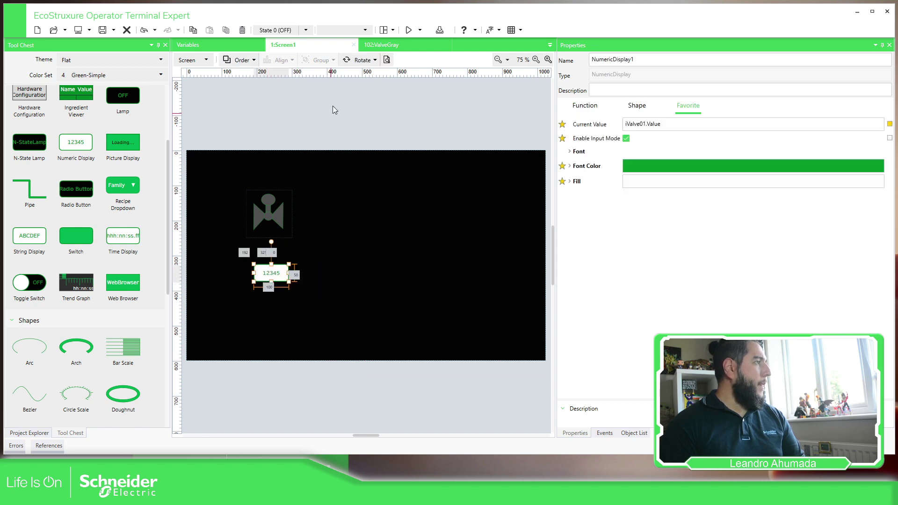
pyautogui.click(334, 110)
# Start the device simulation and enter 1 in the numeric display
pyautogui.click(420, 30)
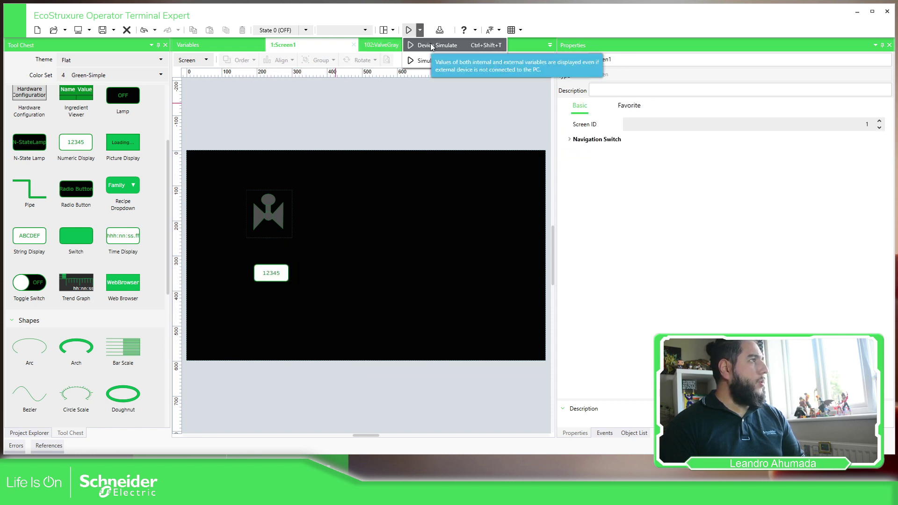
pyautogui.click(431, 45)
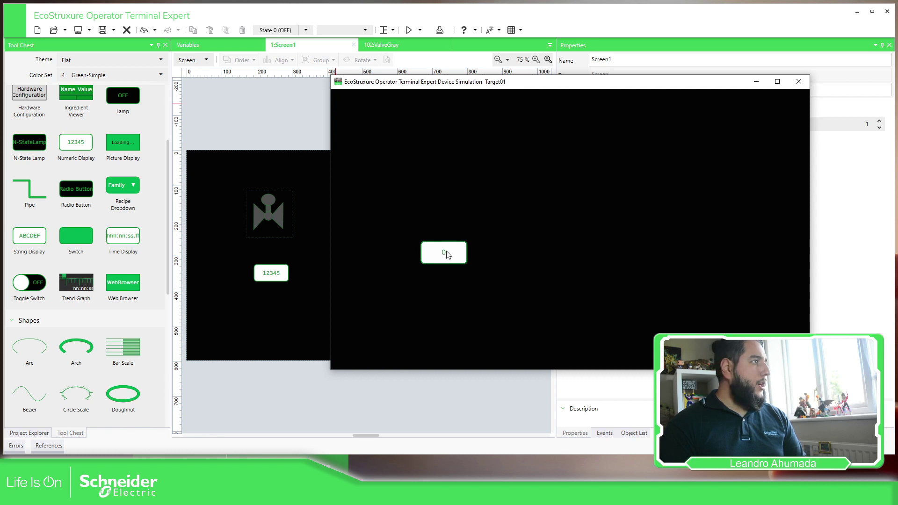
pyautogui.click(445, 254)
pyautogui.write('1')
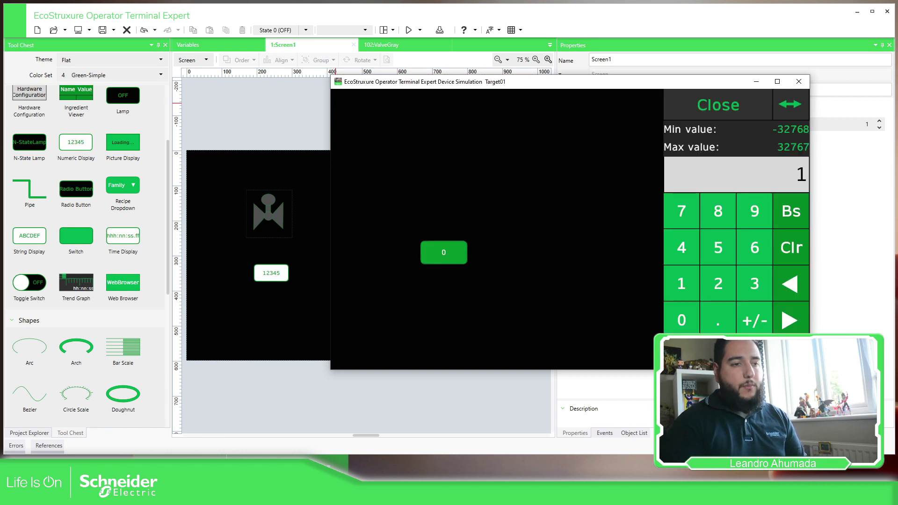
pyautogui.press('Return')
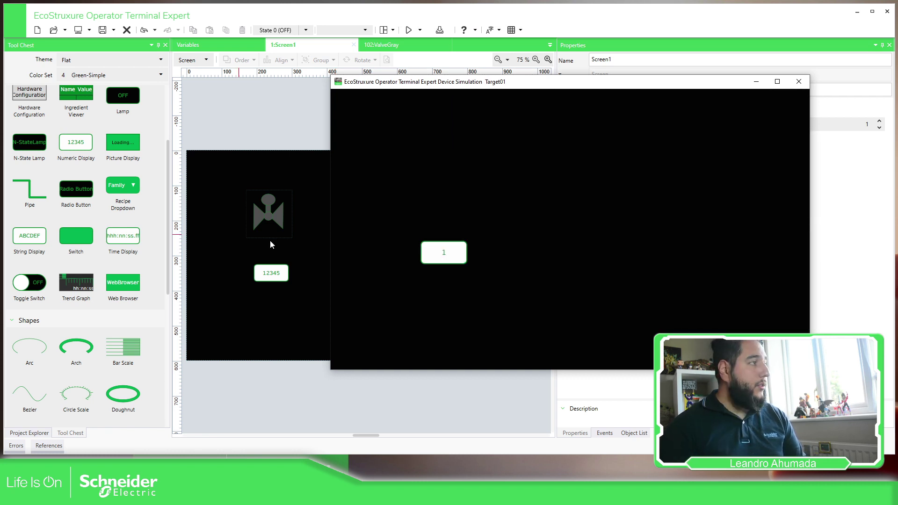
# Enter 100, 101 and 102 one after another in the simulated numeric display to test switching between the valve variants
pyautogui.click(459, 253)
pyautogui.write('00')
pyautogui.press('Return')
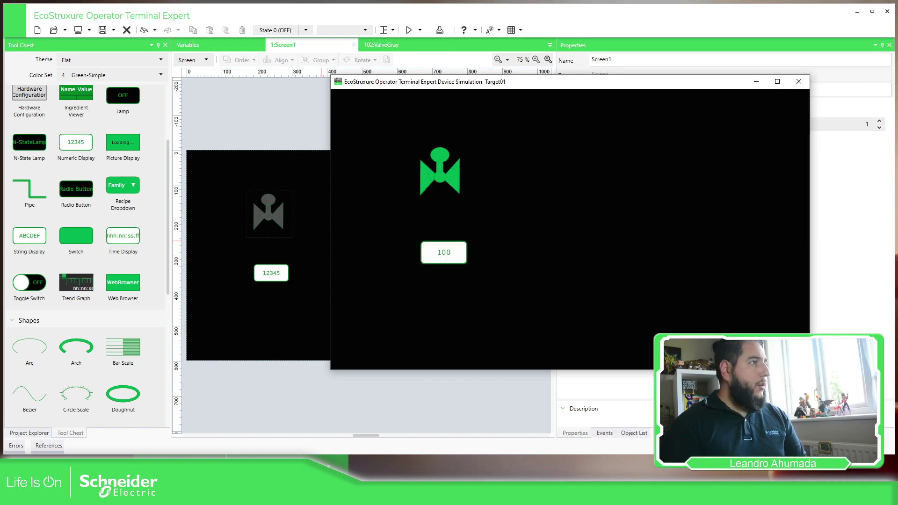
pyautogui.click(442, 254)
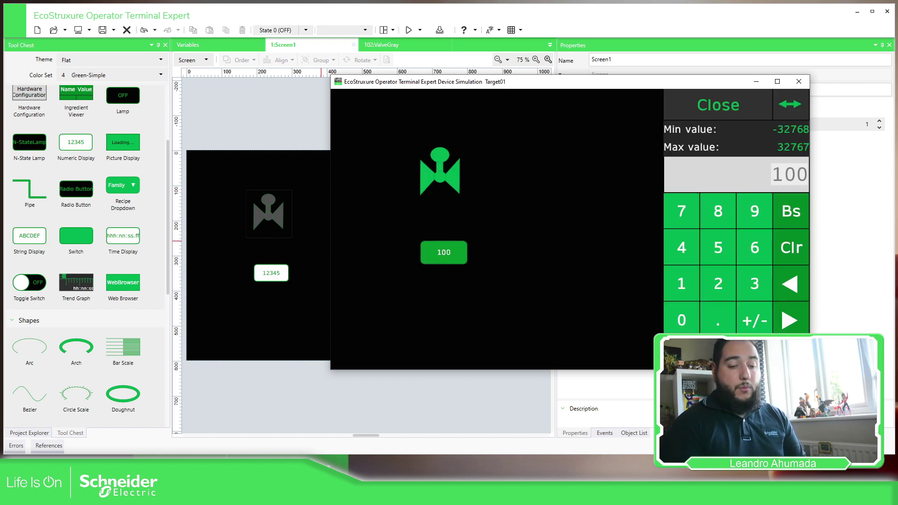
pyautogui.write('101')
pyautogui.press('Return')
pyautogui.click(443, 255)
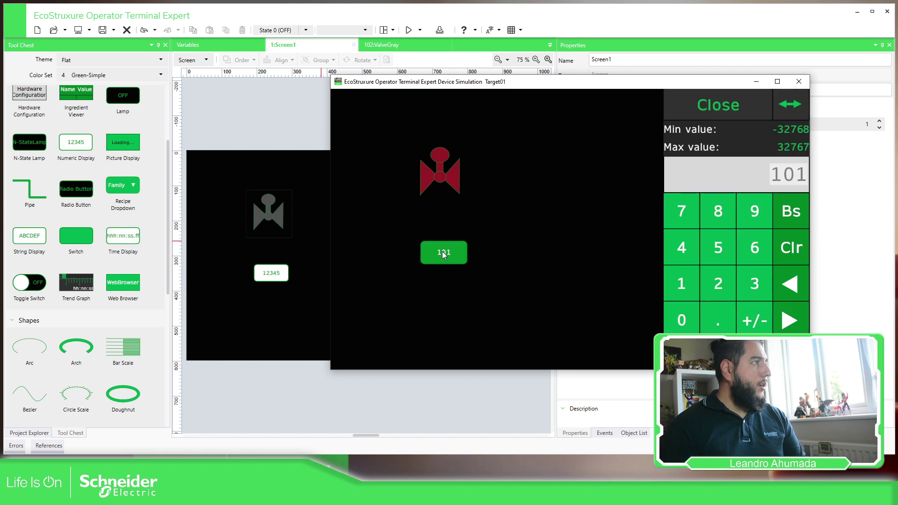
pyautogui.write('102')
pyautogui.press('Return')
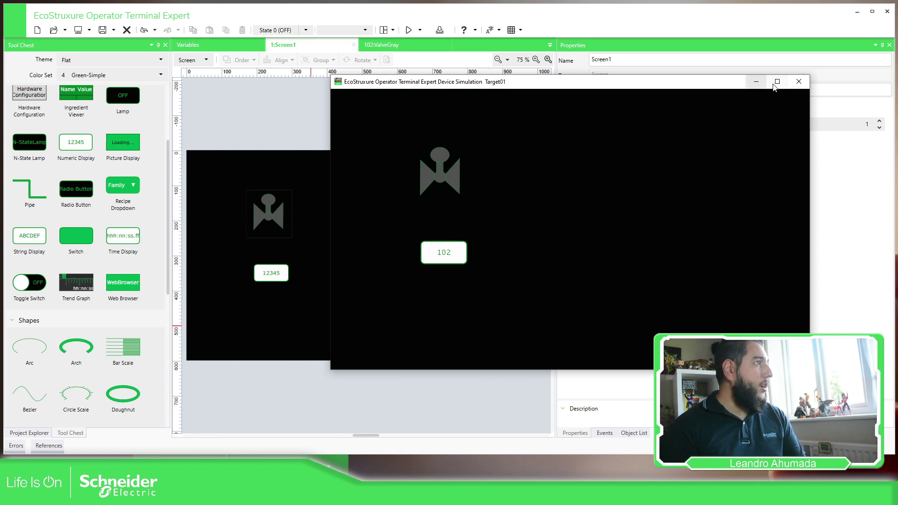
# Close the device simulation and create a user-defined Range converter named cVisbilityValve
pyautogui.click(798, 81)
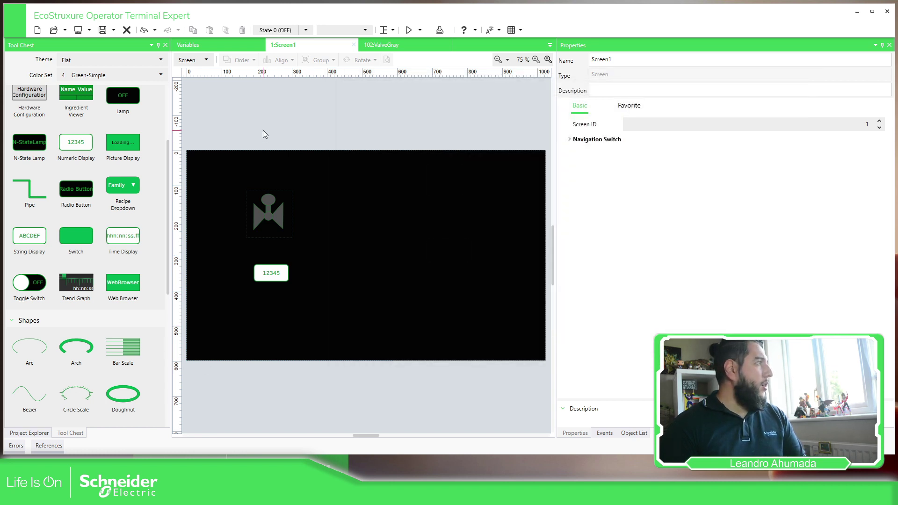
pyautogui.click(40, 433)
pyautogui.scroll(-5, 84, 262)
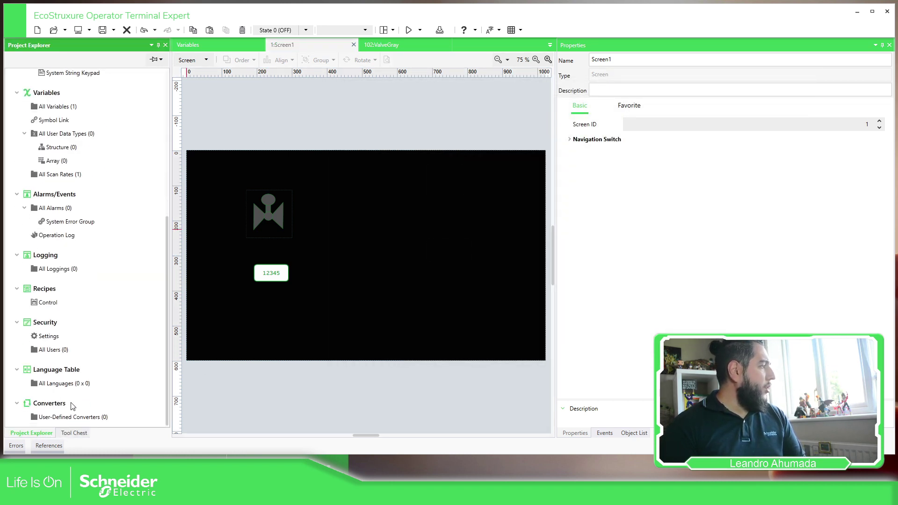
pyautogui.doubleClick(73, 416)
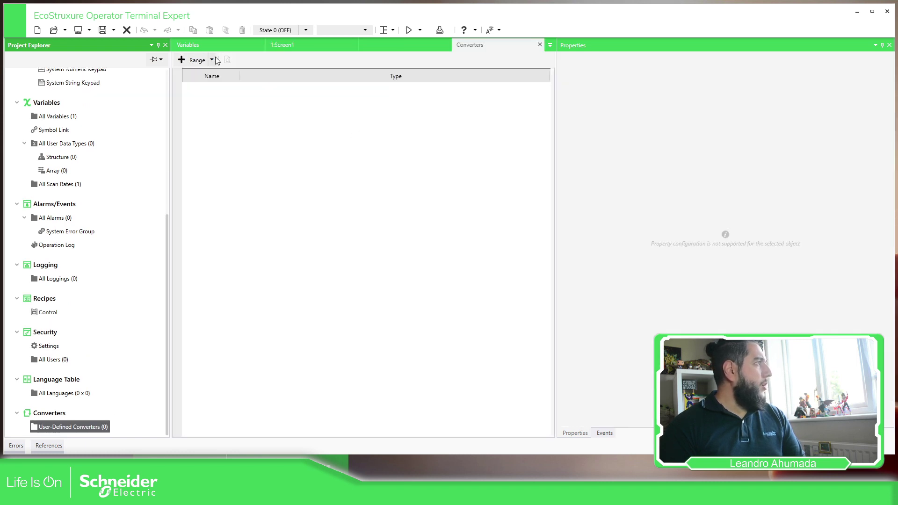
pyautogui.click(211, 59)
pyautogui.click(206, 105)
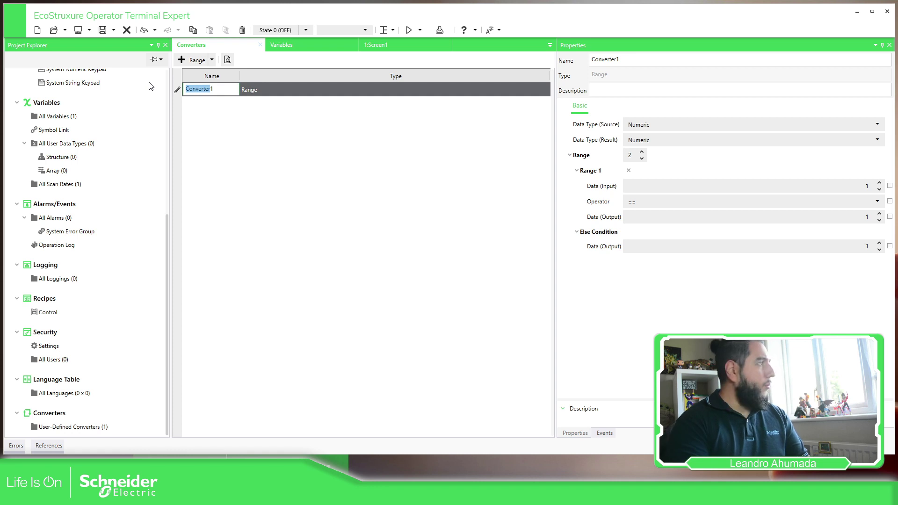
pyautogui.press('BackSpace')
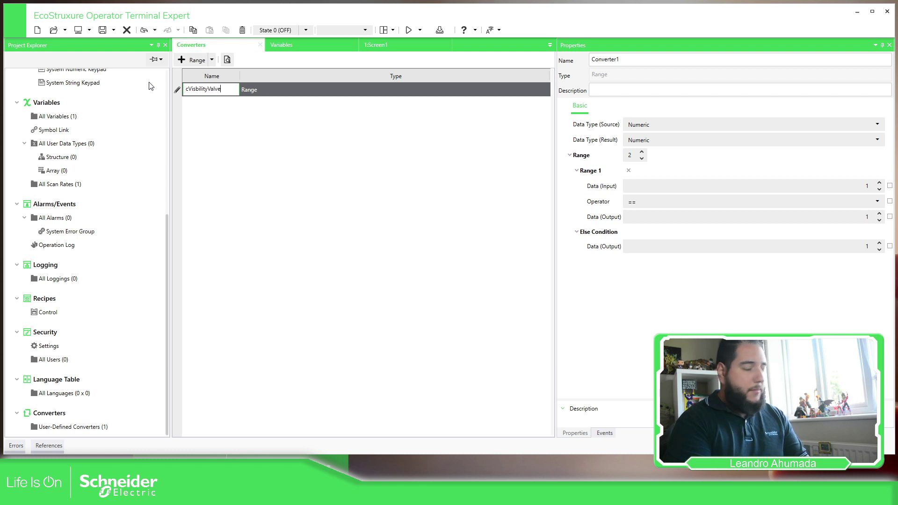
pyautogui.write('cVisbilityValve')
pyautogui.press('Return')
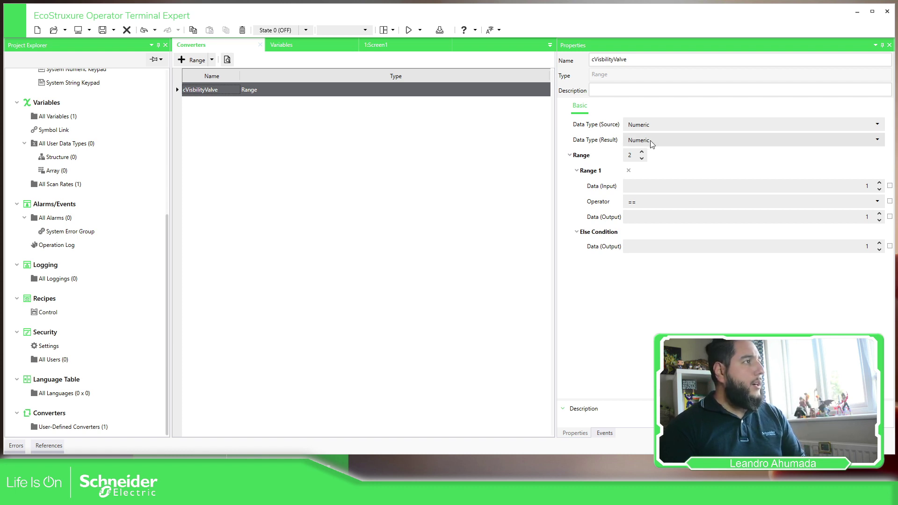
# Set the converter's number of ranges to 3 and expand the Else Condition and Range 2 settings
pyautogui.click(642, 152)
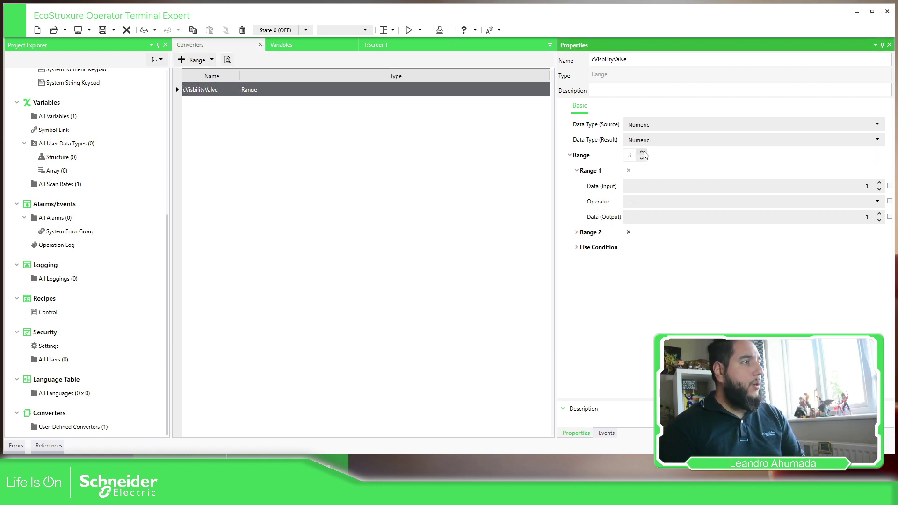
pyautogui.click(577, 248)
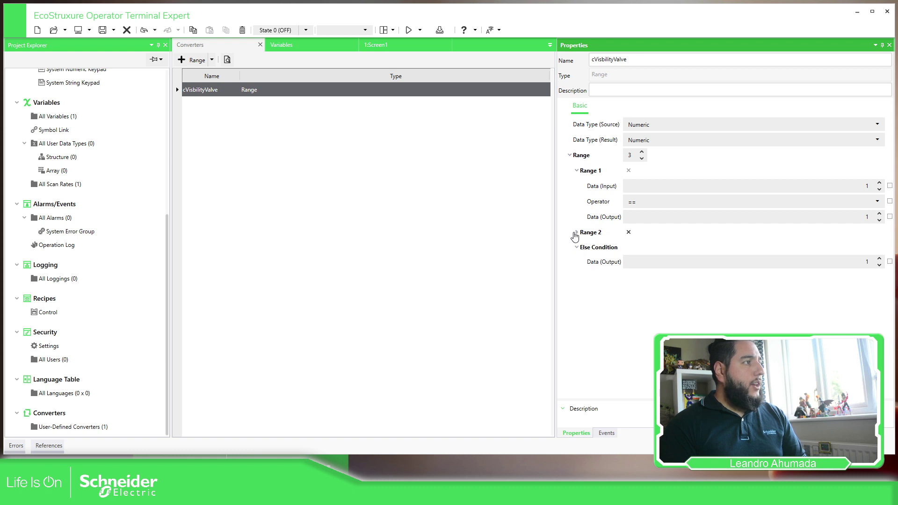
pyautogui.click(576, 232)
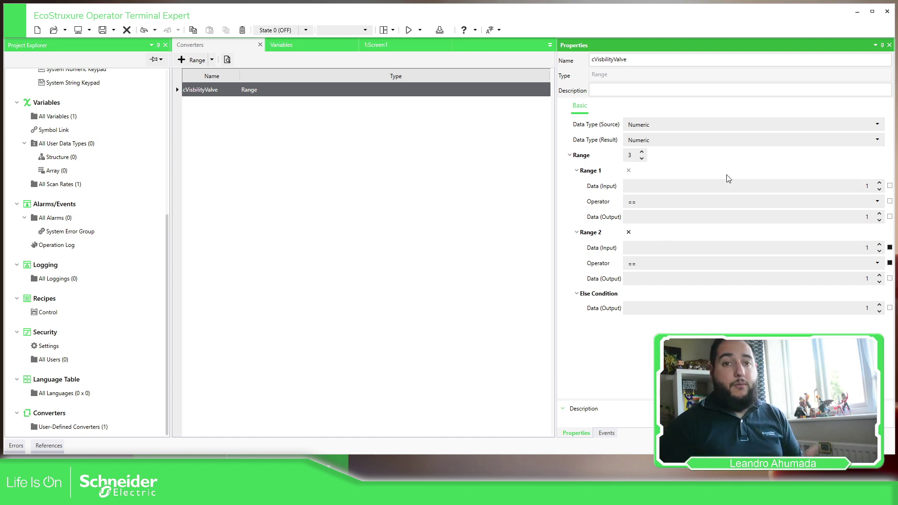
# Configure Range 1 of the converter with input 0 and output 102, the ID of the ValveGray content
pyautogui.moveTo(826, 185); pyautogui.dragTo(893, 187)
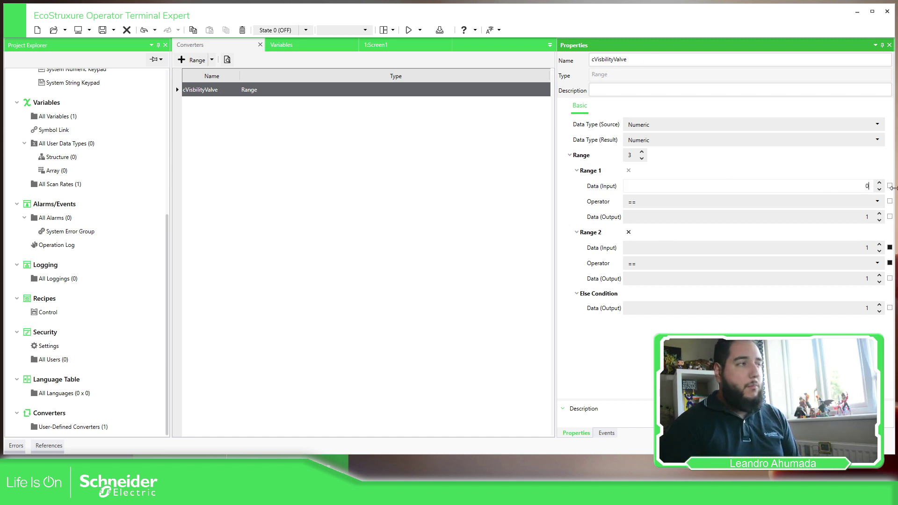
pyautogui.press('Return')
pyautogui.scroll(3, 106, 171)
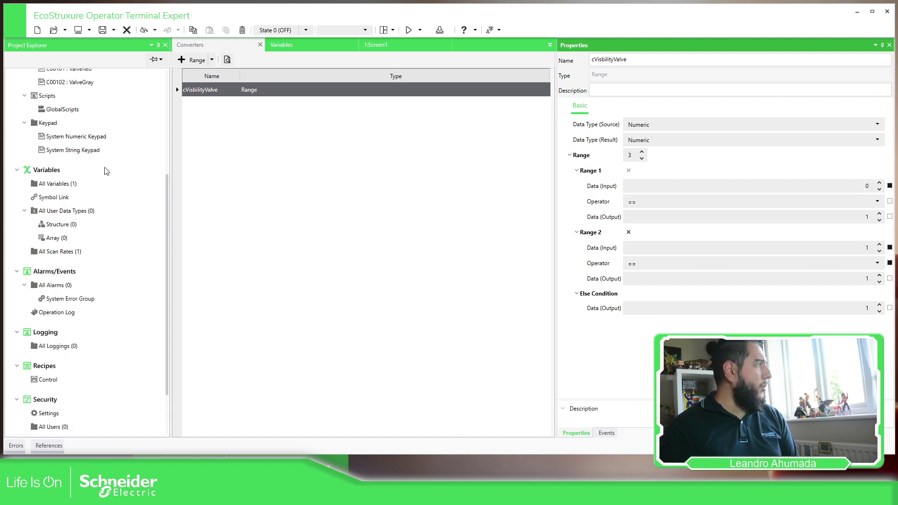
pyautogui.scroll(5, 107, 171)
pyautogui.moveTo(71, 218); pyautogui.dragTo(84, 225)
pyautogui.moveTo(861, 217); pyautogui.dragTo(879, 227)
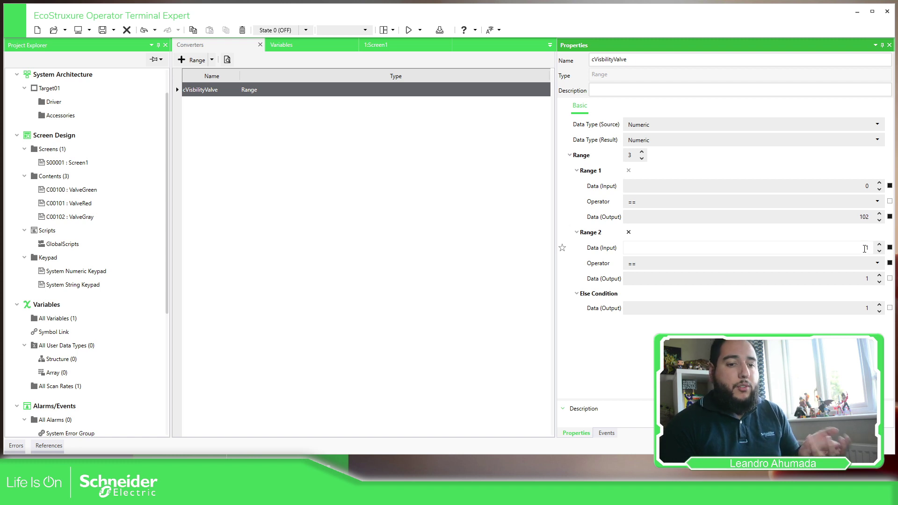
# Configure Range 2 with input 1 and output 100, and set the Else Condition output to 101
pyautogui.write('1')
pyautogui.click(873, 280)
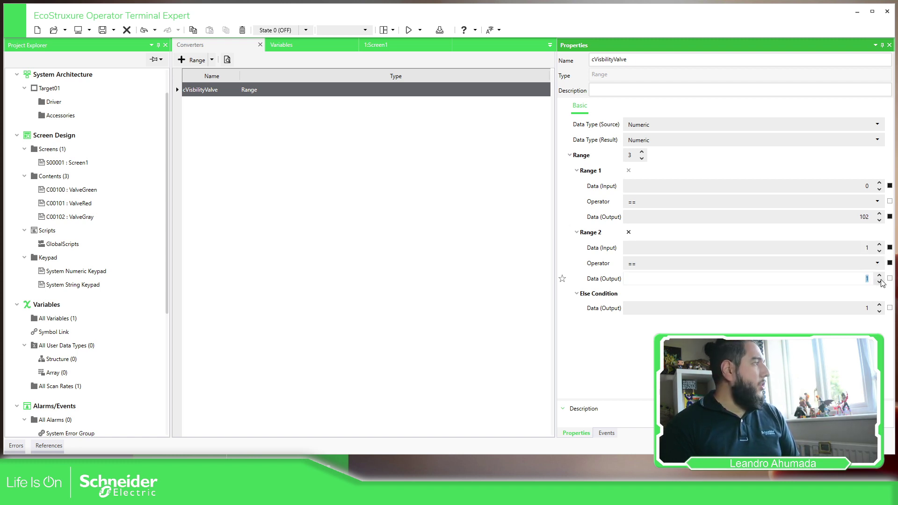
pyautogui.write('100')
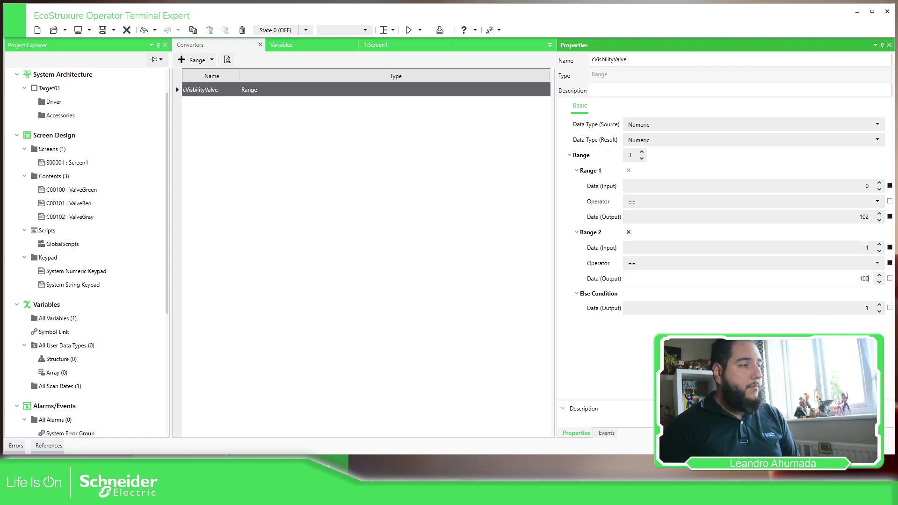
pyautogui.click(874, 308)
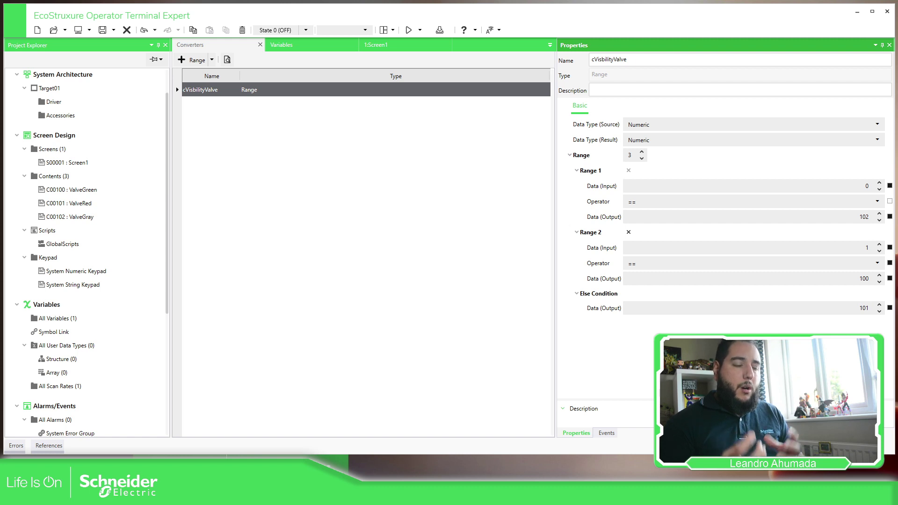
pyautogui.click(302, 315)
# Return to Screen1 and move the valve's ContentDisplay down, closer to the numeric display
pyautogui.click(305, 47)
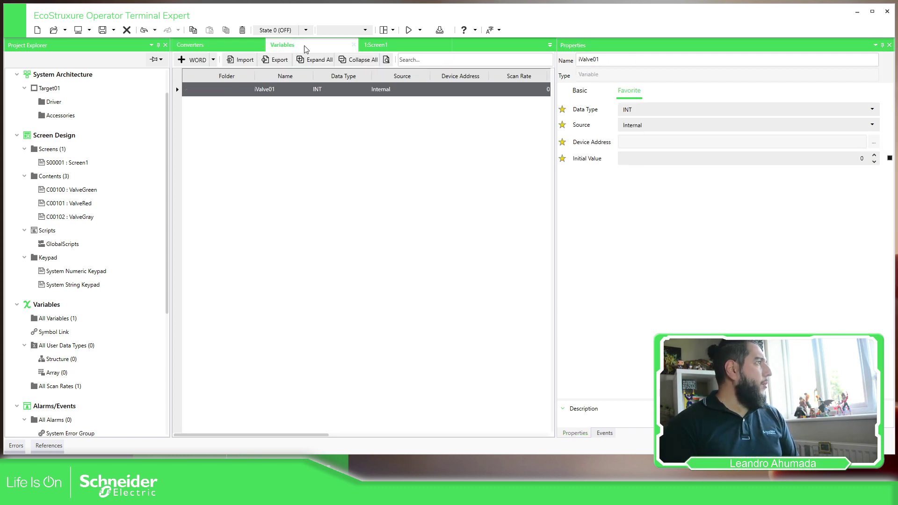
pyautogui.click(388, 46)
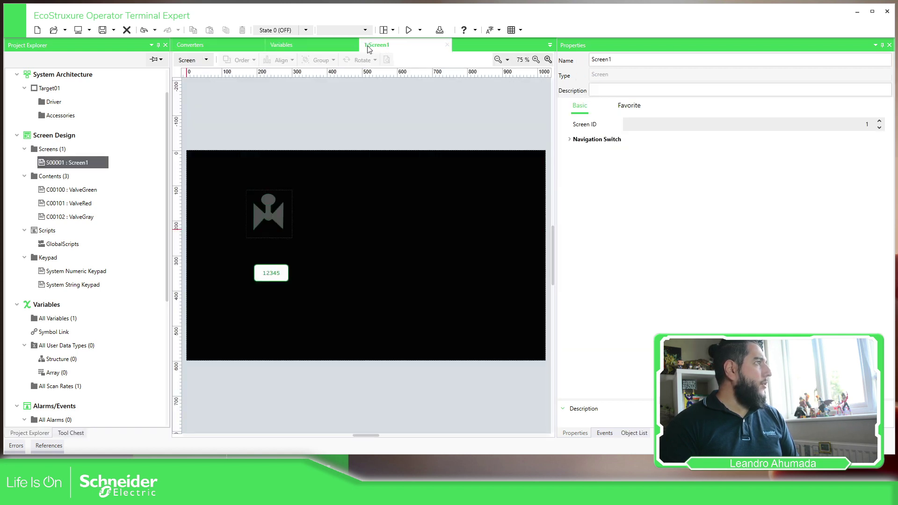
pyautogui.click(274, 222)
pyautogui.moveTo(293, 223); pyautogui.dragTo(285, 240)
# Copy the valve's ContentDisplay together with its numeric display and paste the copies to the right of the originals on Screen1
pyautogui.click(248, 171)
pyautogui.moveTo(247, 171); pyautogui.dragTo(330, 296)
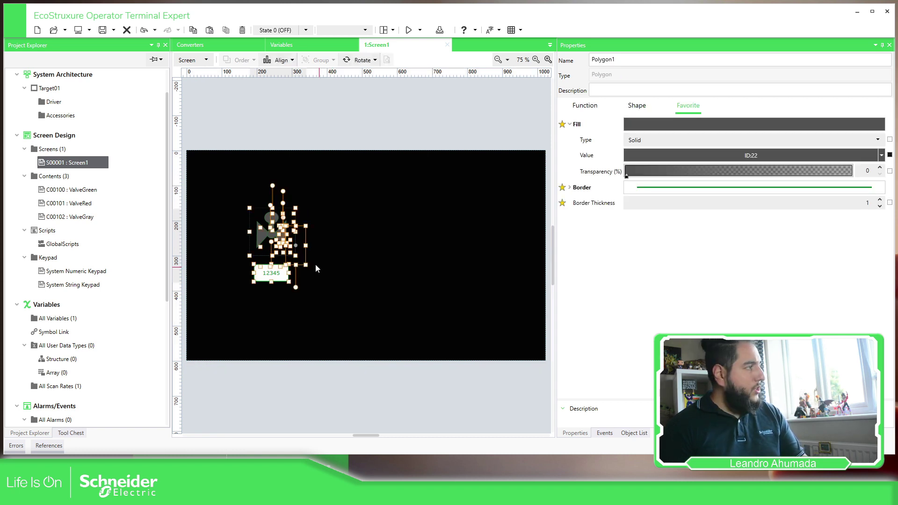
pyautogui.moveTo(289, 260); pyautogui.dragTo(281, 235)
pyautogui.moveTo(217, 194); pyautogui.dragTo(350, 289)
pyautogui.click(192, 30)
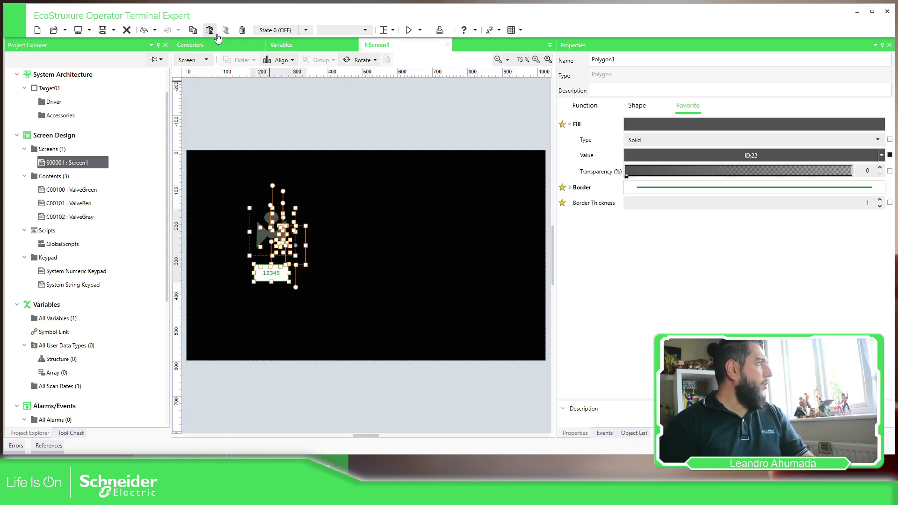
pyautogui.click(209, 30)
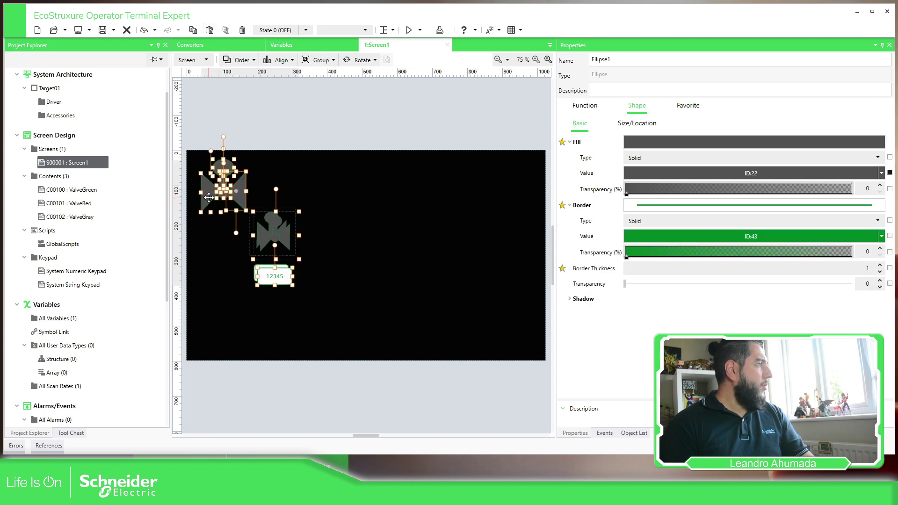
pyautogui.moveTo(212, 199); pyautogui.dragTo(364, 208)
# Delete the extra valve shapes that were pasted along with the copied displays
pyautogui.click(364, 147)
pyautogui.moveTo(331, 156); pyautogui.dragTo(427, 226)
pyautogui.press('Delete')
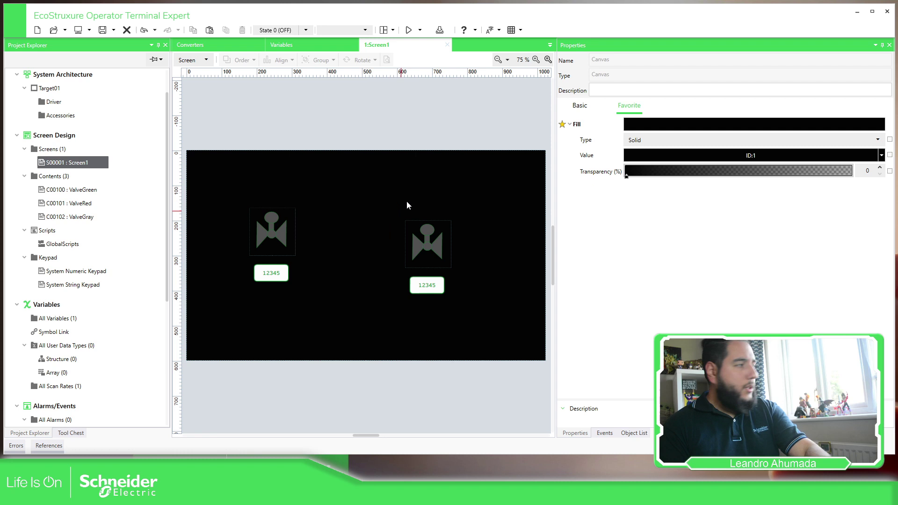
# Move the copied ContentDisplay and numeric display directly beside the original pair, at the same height
pyautogui.click(413, 233)
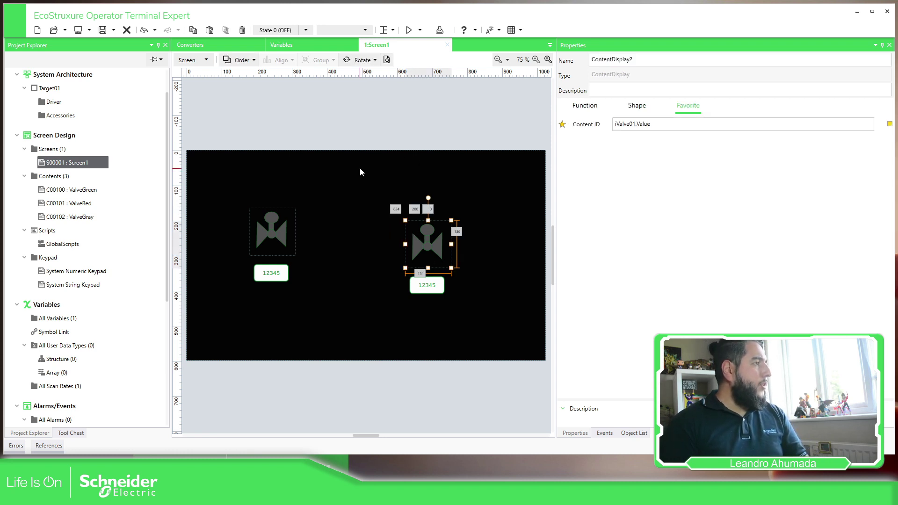
pyautogui.moveTo(369, 195); pyautogui.dragTo(482, 308)
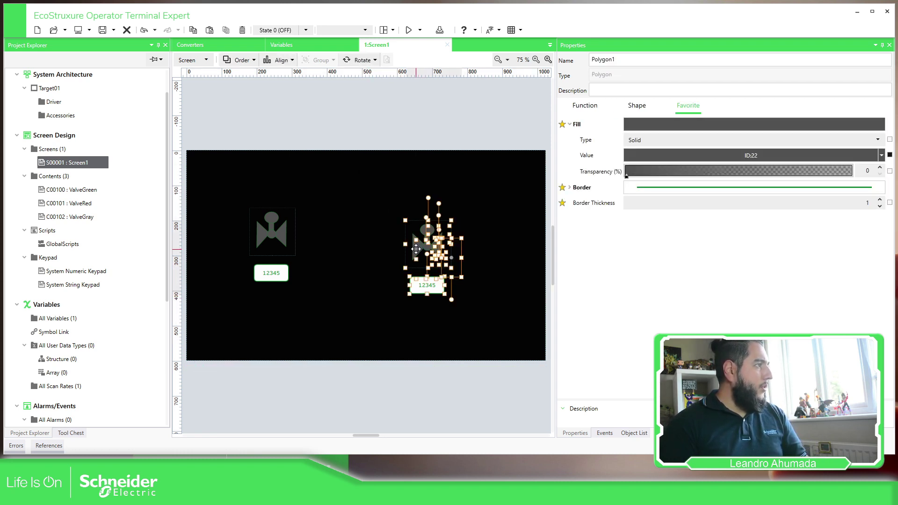
pyautogui.moveTo(423, 247); pyautogui.dragTo(344, 247)
pyautogui.click(429, 197)
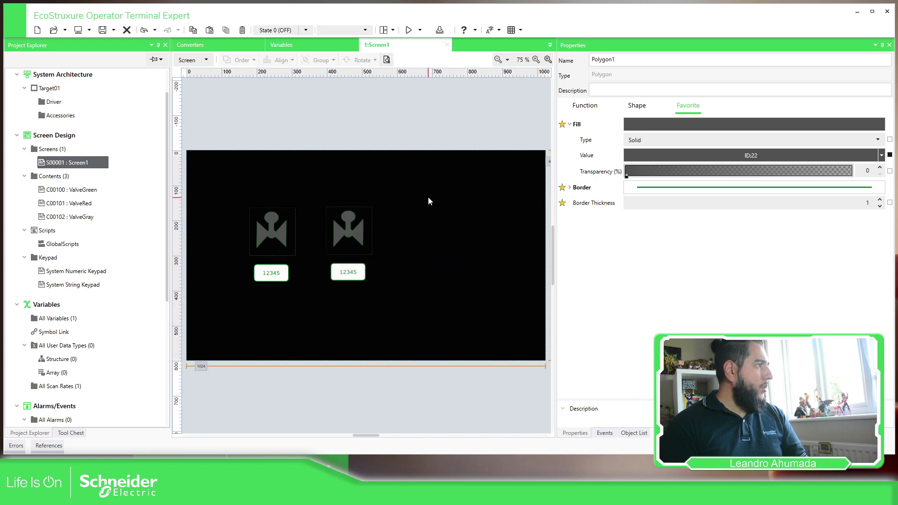
# Bind the copied ContentDisplay's Content ID to iValve01 through the user-defined converter cVisbilityValve
pyautogui.click(364, 244)
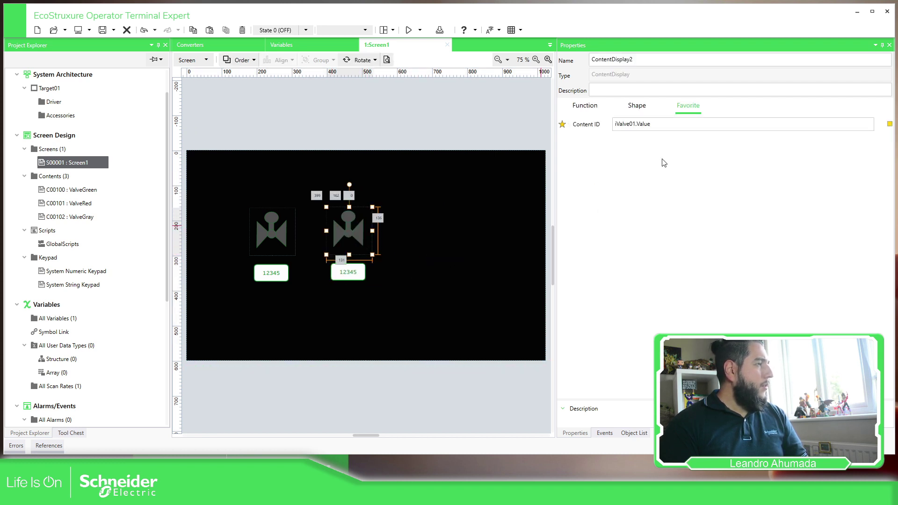
pyautogui.click(890, 124)
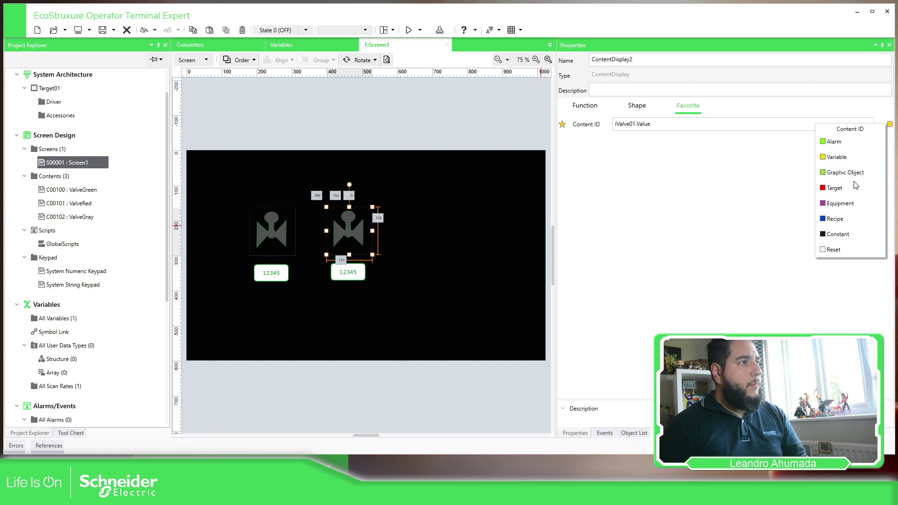
pyautogui.click(853, 163)
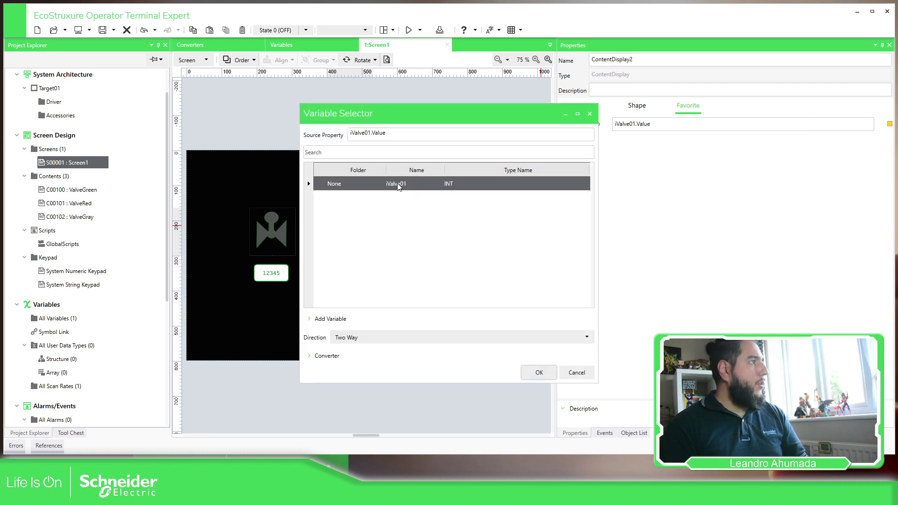
pyautogui.click(401, 339)
pyautogui.click(321, 357)
pyautogui.click(314, 355)
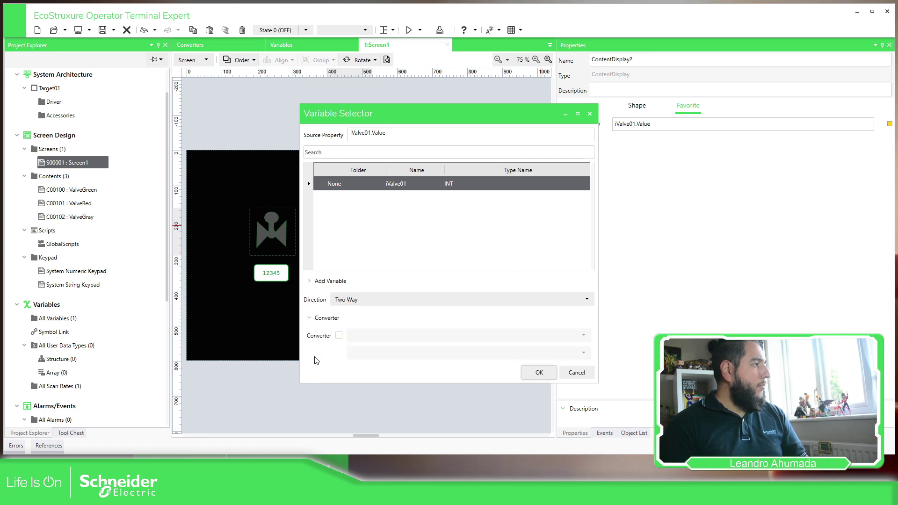
pyautogui.click(339, 335)
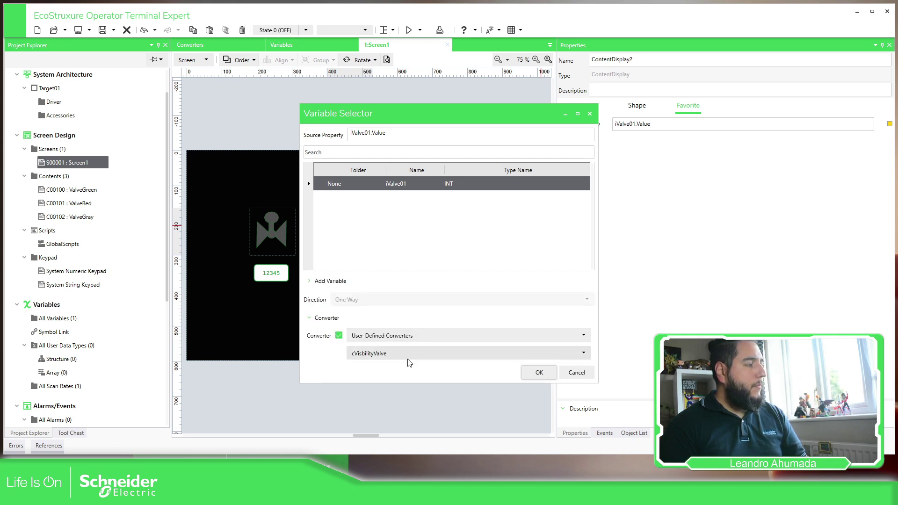
pyautogui.click(538, 375)
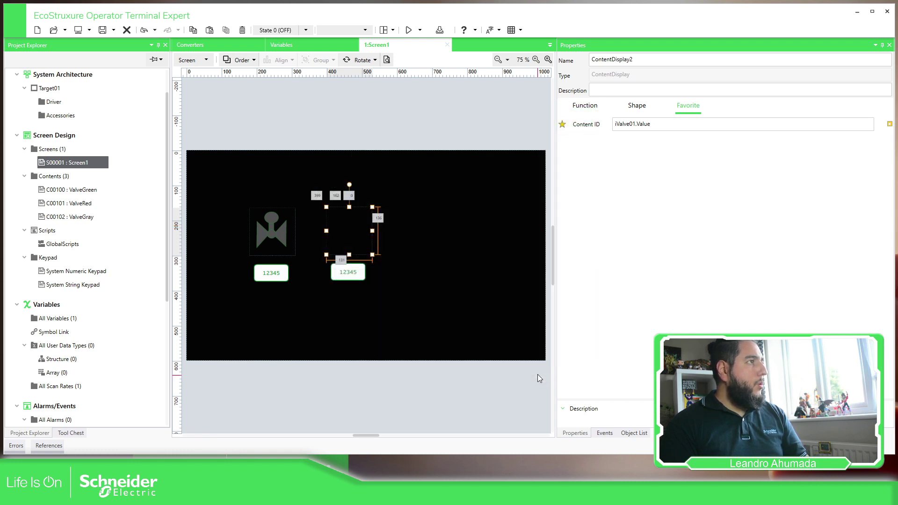
pyautogui.click(432, 134)
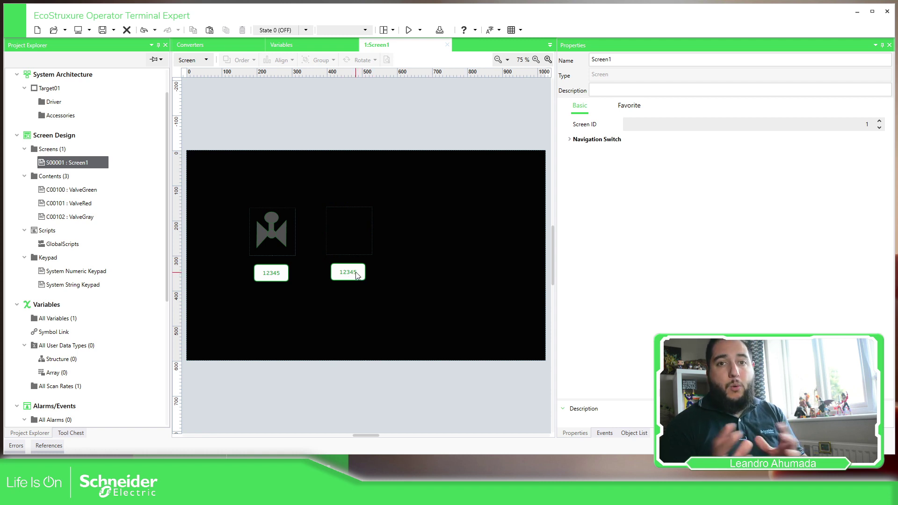
# Check the iValve01 variable, return to Screen1 and start the device simulation
pyautogui.click(287, 44)
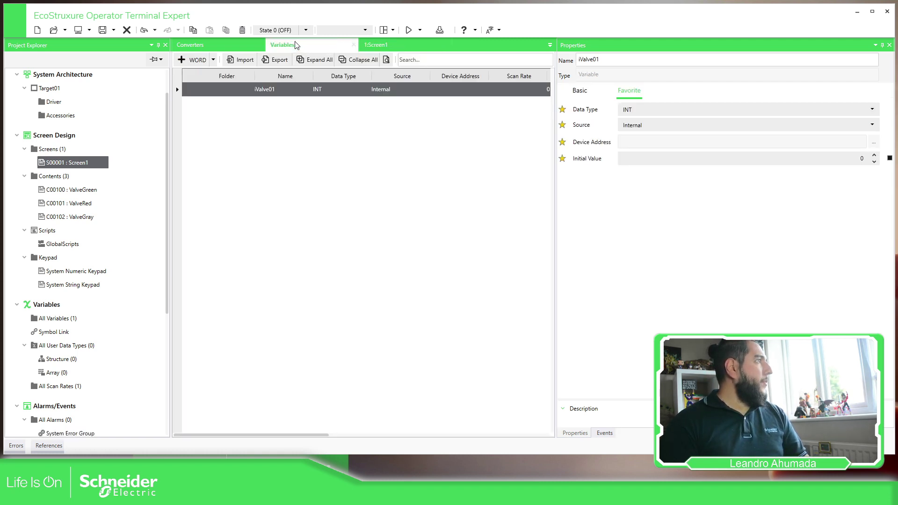
pyautogui.click(401, 47)
pyautogui.click(420, 29)
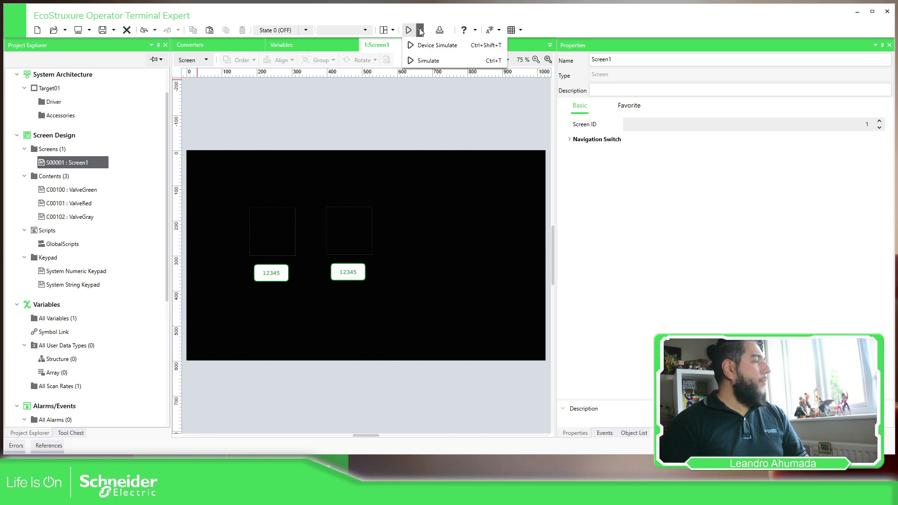
pyautogui.click(427, 46)
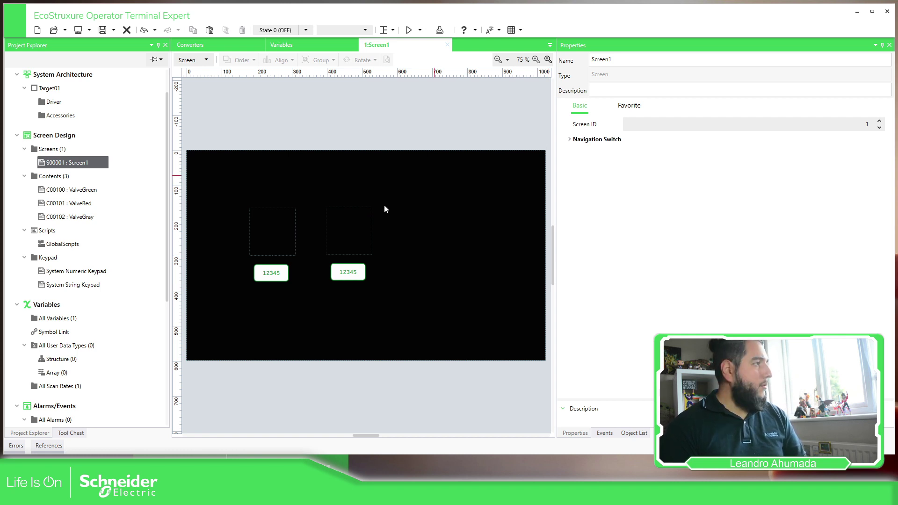
# Move the copied ContentDisplay and its numeric display slightly to adjust their position beside the original pair on Screen1
pyautogui.moveTo(357, 243); pyautogui.dragTo(358, 246)
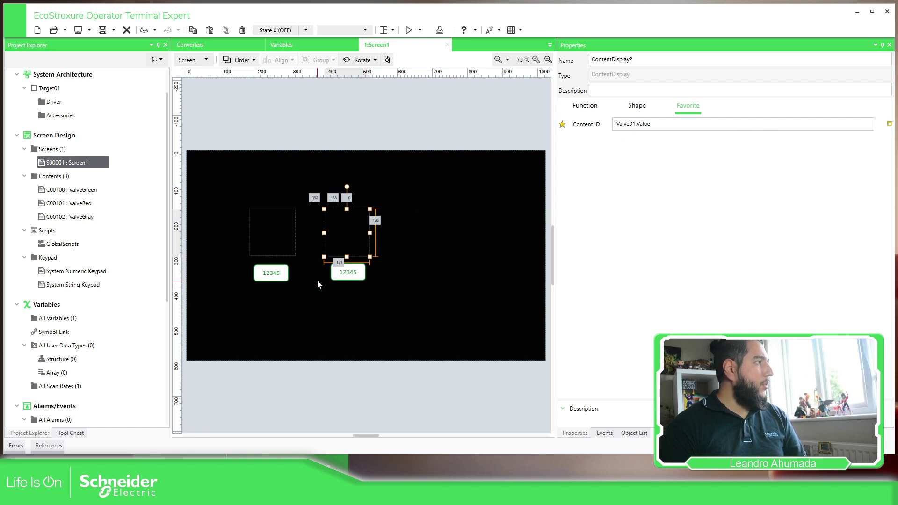
pyautogui.click(352, 275)
pyautogui.moveTo(336, 269); pyautogui.dragTo(336, 271)
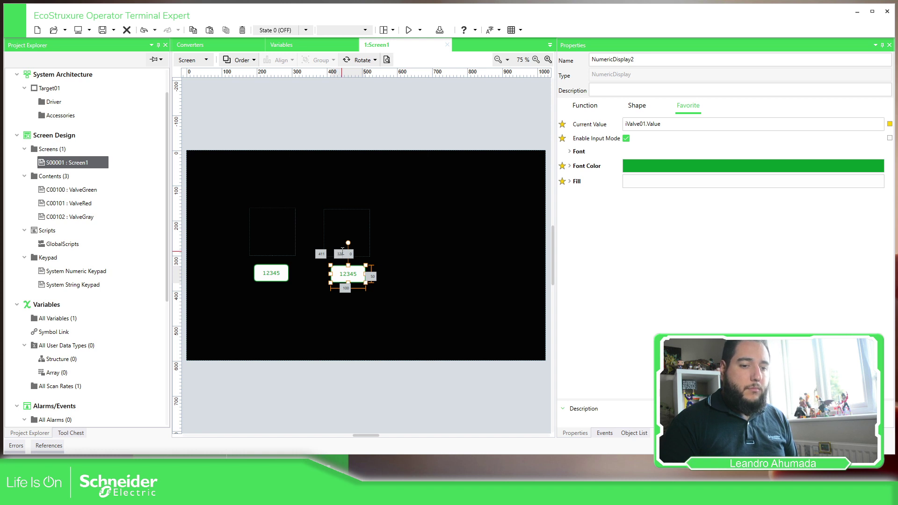
pyautogui.click(367, 155)
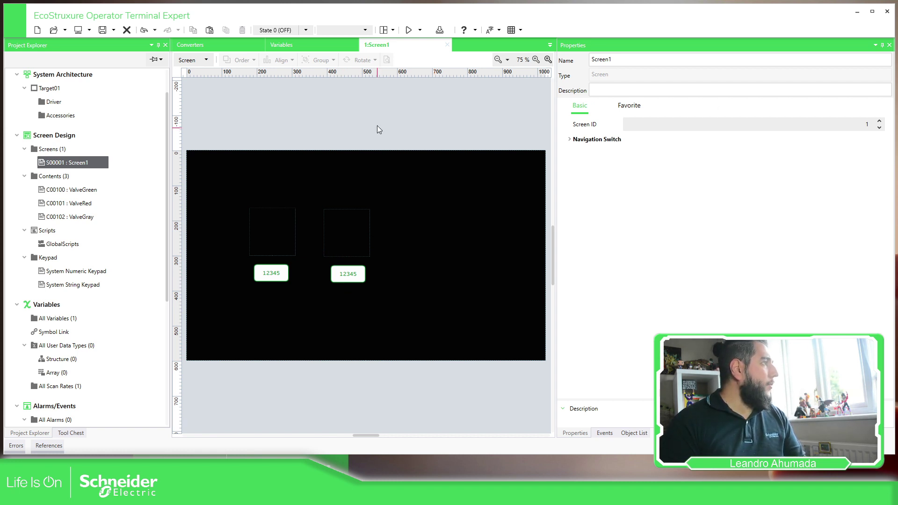
# Check the Content IDs of both ContentDisplays and the three valve contents, and open the ValveGray content
pyautogui.click(279, 245)
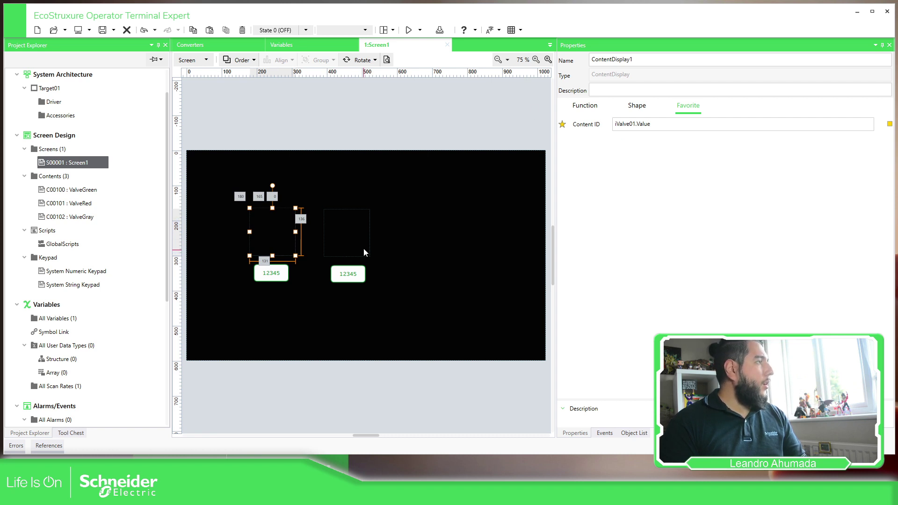
pyautogui.click(363, 249)
pyautogui.click(86, 192)
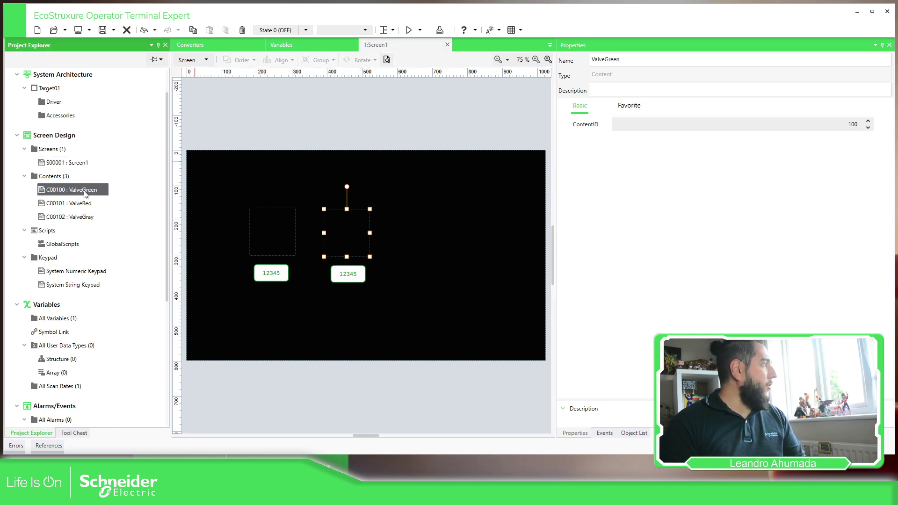
pyautogui.click(85, 203)
pyautogui.click(79, 216)
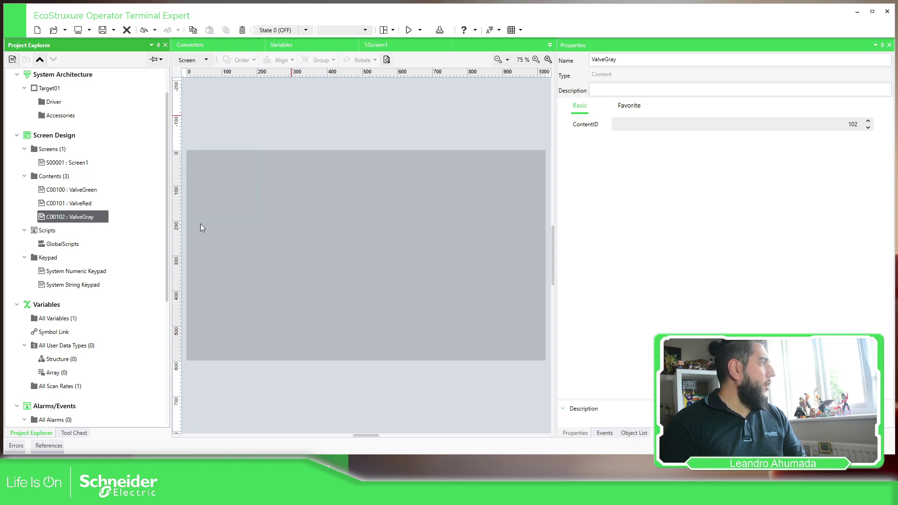
# Paste the gray valve shapes into ValveGray and delete the ContentDisplay and numeric display pasted along with them
pyautogui.click(212, 177)
pyautogui.click(198, 193)
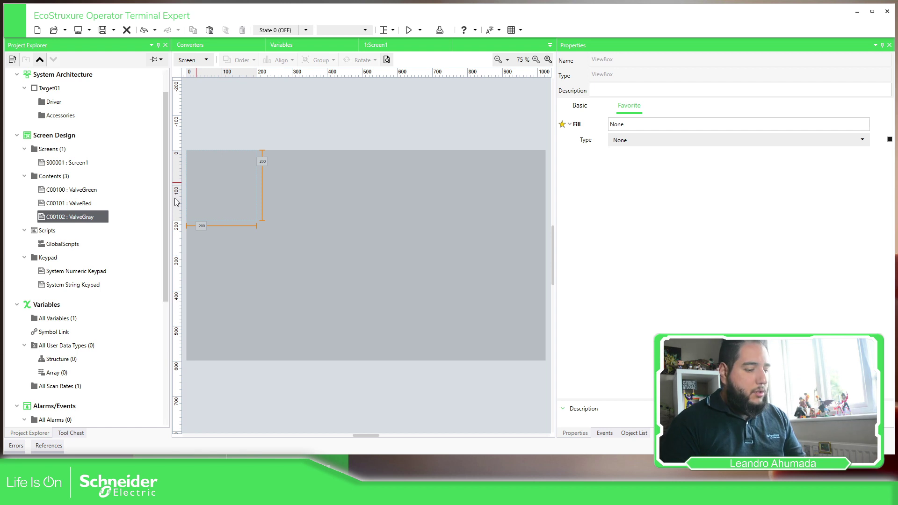
pyautogui.moveTo(176, 202); pyautogui.dragTo(216, 196)
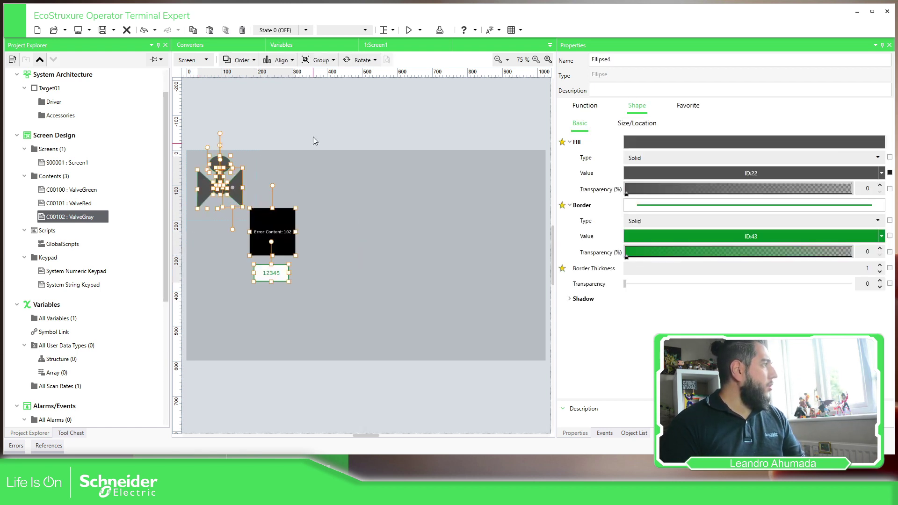
pyautogui.click(302, 131)
pyautogui.moveTo(318, 187); pyautogui.dragTo(248, 293)
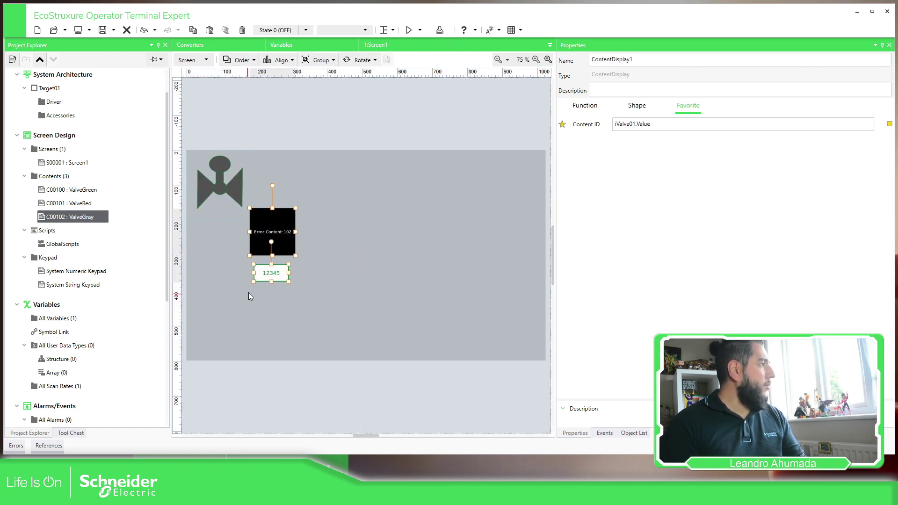
pyautogui.press('Delete')
pyautogui.click(228, 181)
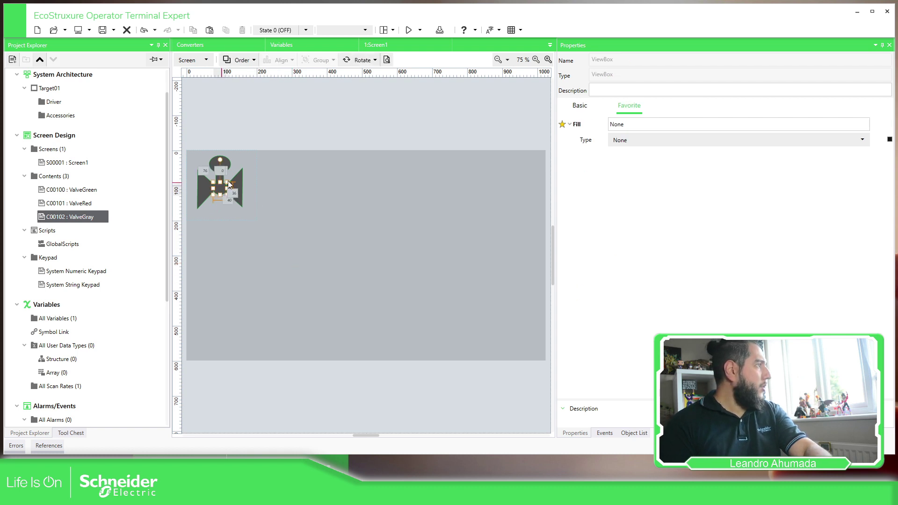
pyautogui.click(243, 158)
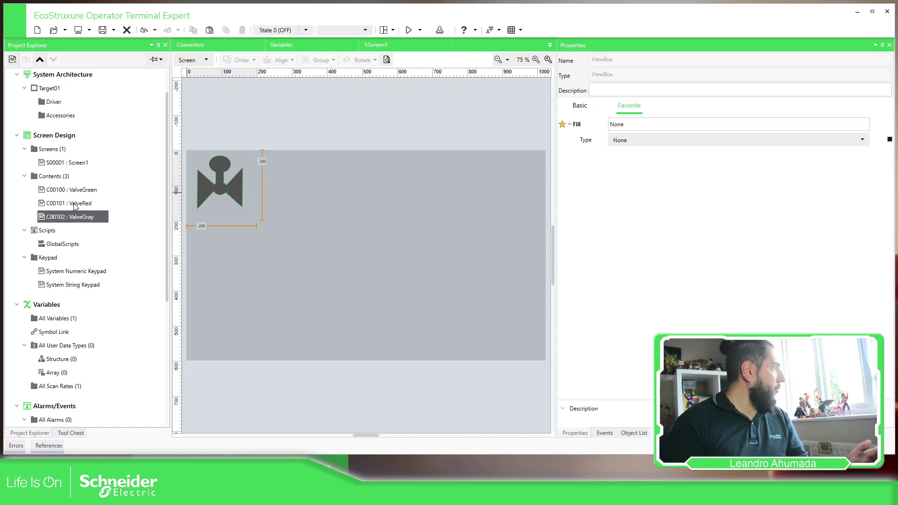
# Check the ValveRed and ValveGreen contents, return to Screen1 and start the device simulation
pyautogui.click(89, 204)
pyautogui.doubleClick(94, 190)
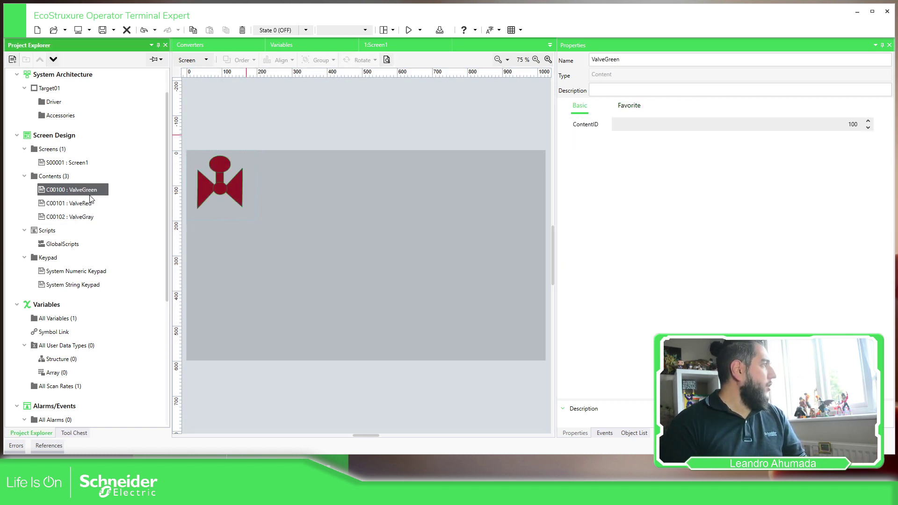
pyautogui.click(83, 164)
pyautogui.doubleClick(82, 164)
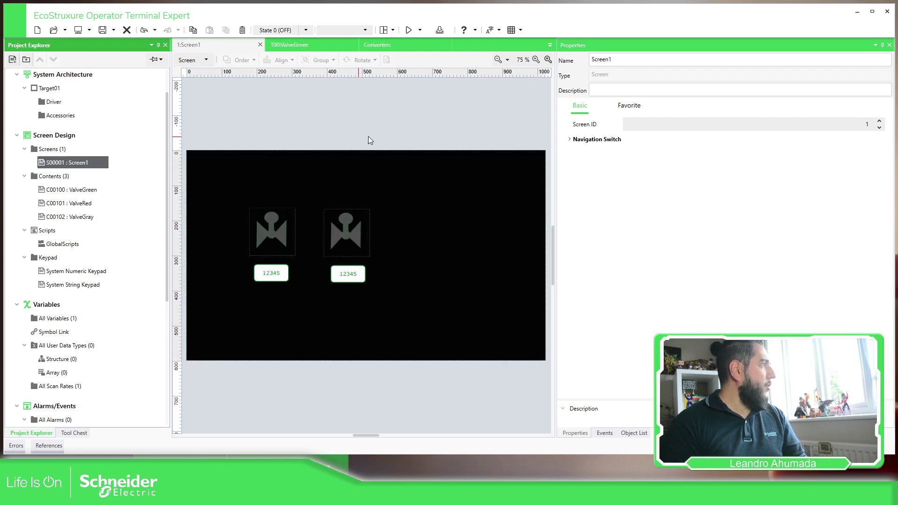
pyautogui.click(420, 30)
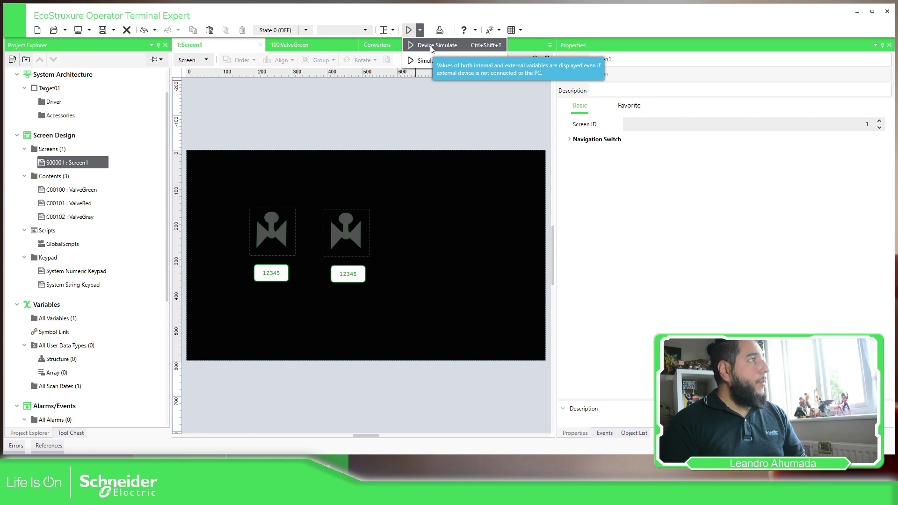
pyautogui.click(430, 46)
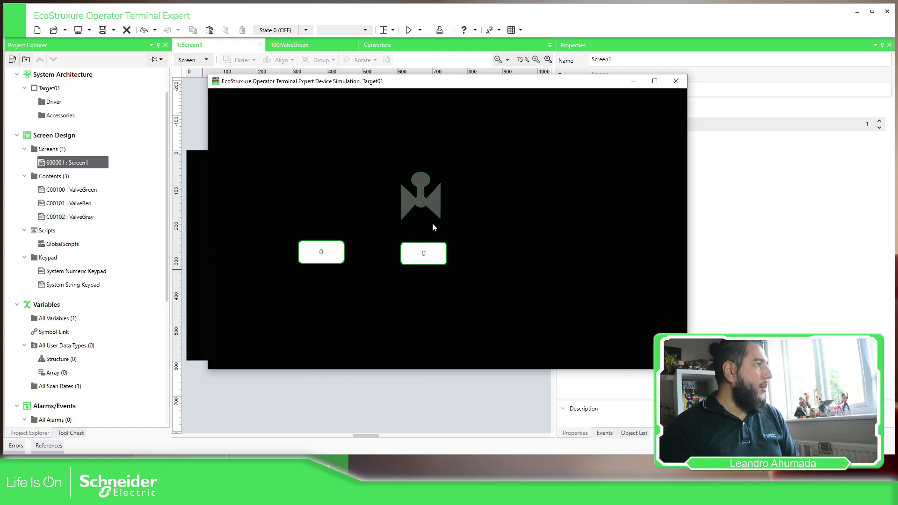
# Test the converter-bound ContentDisplay by entering 1 and then 2 in the numeric display beneath it
pyautogui.click(423, 253)
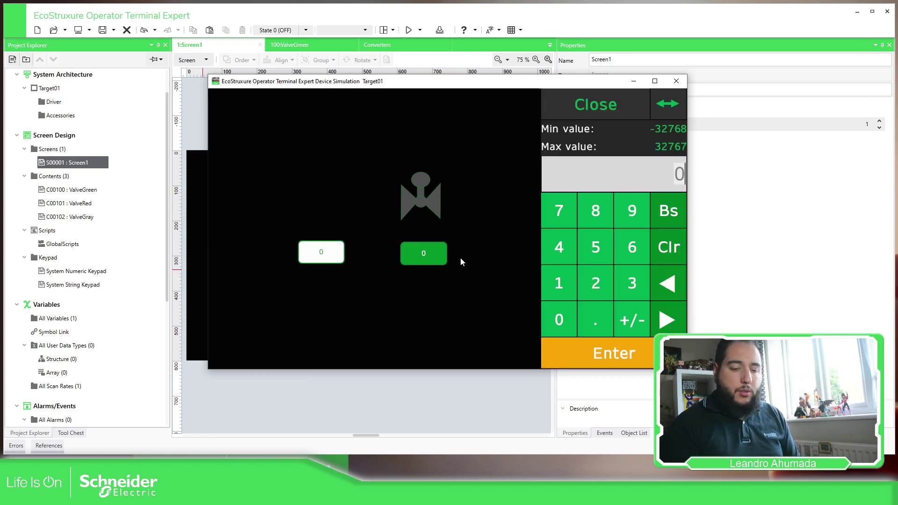
pyautogui.write('1')
pyautogui.press('Return')
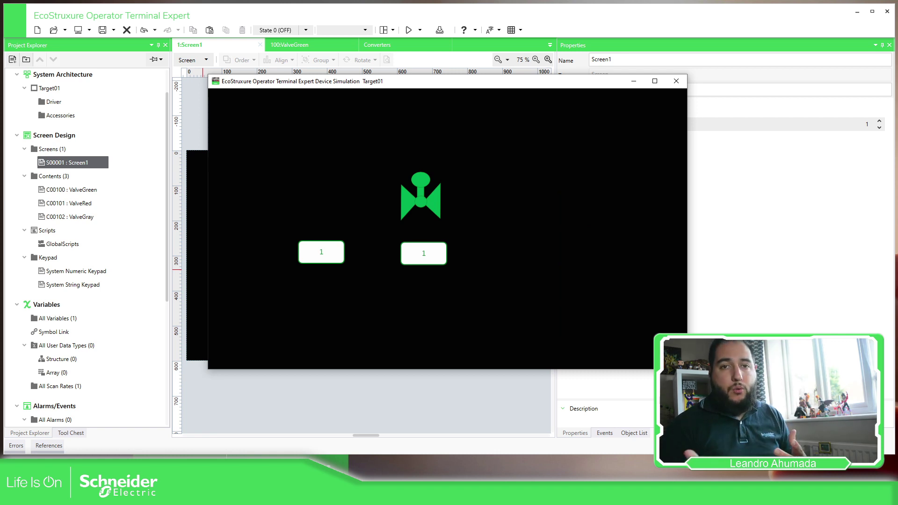
pyautogui.click(428, 259)
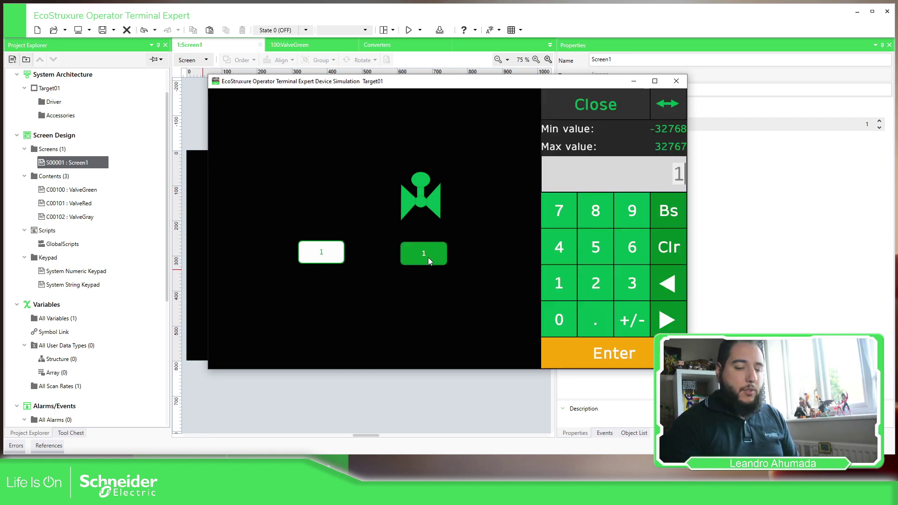
pyautogui.write('2')
pyautogui.press('Return')
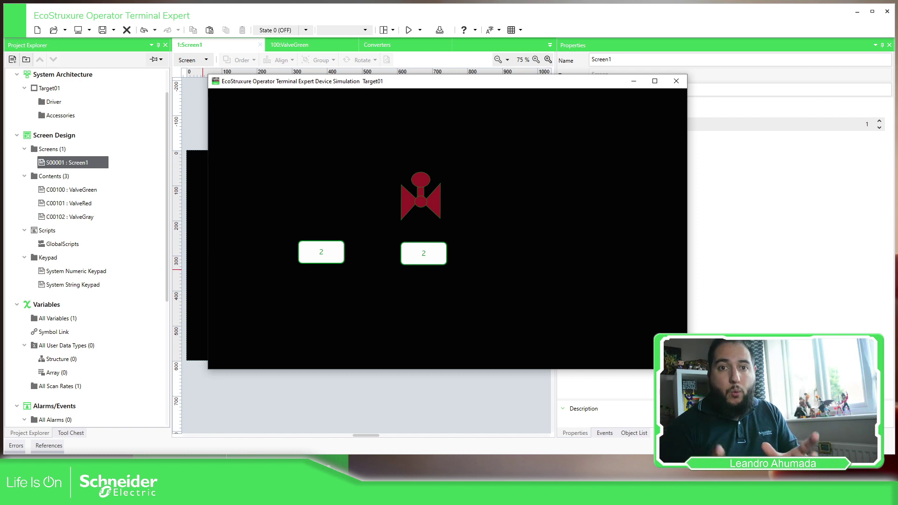
# Test the directly bound ContentDisplay by entering 100 and then 101 in its numeric display, and close the simulation
pyautogui.click(333, 253)
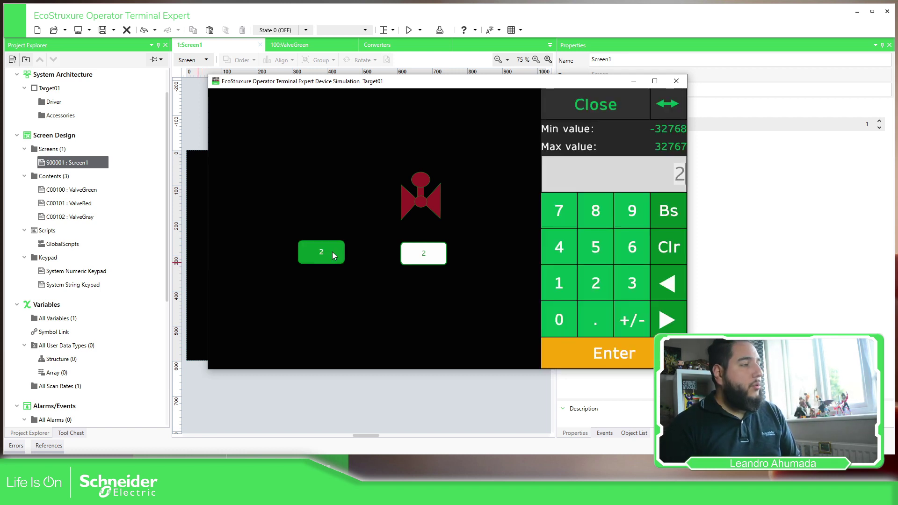
pyautogui.write('100')
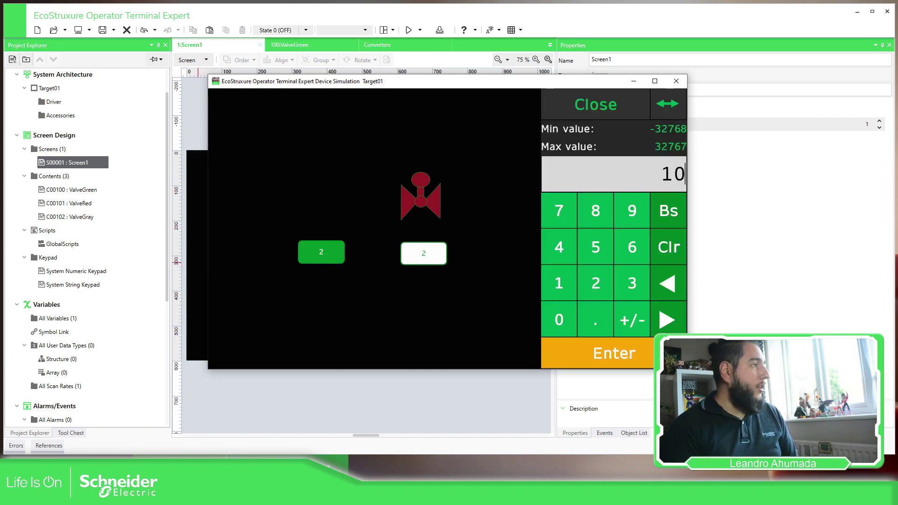
pyautogui.press('Return')
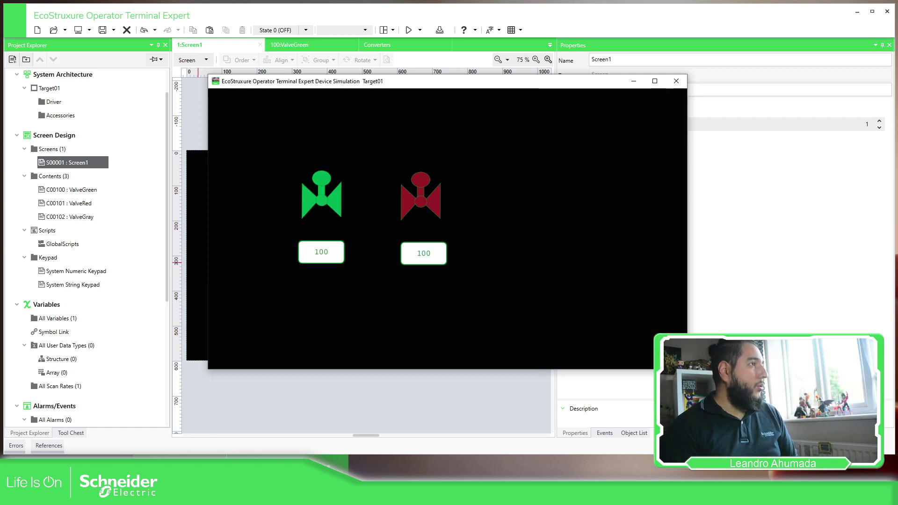
pyautogui.click(329, 259)
pyautogui.write('101')
pyautogui.press('Return')
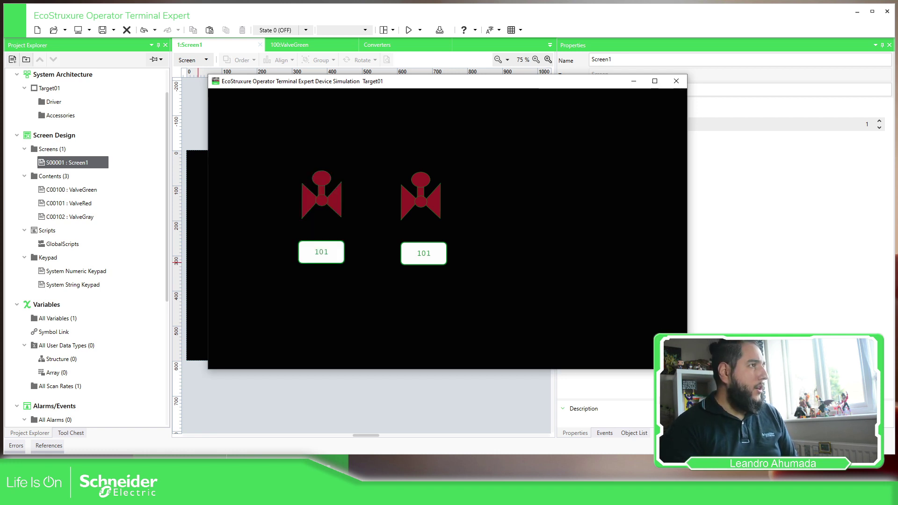
pyautogui.click(676, 81)
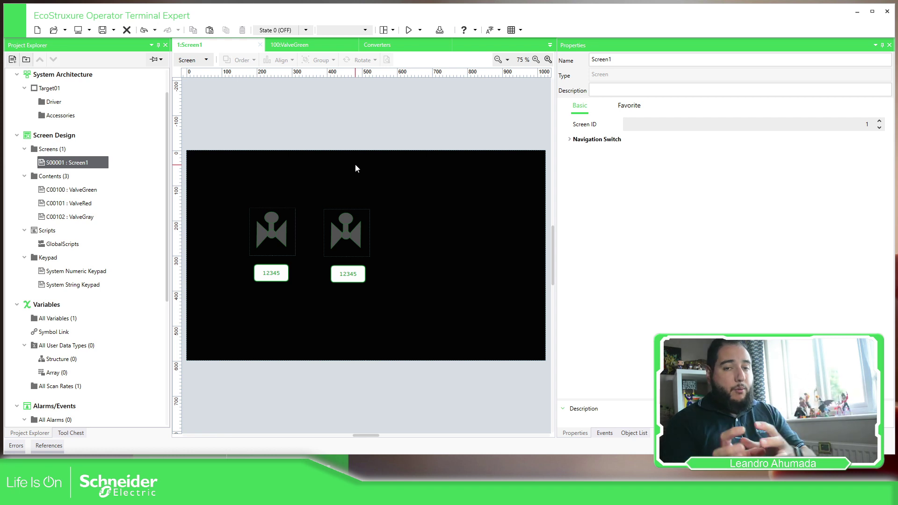
# Open the list of all variables and duplicate the internal INT variable iValve01 twice
pyautogui.click(321, 49)
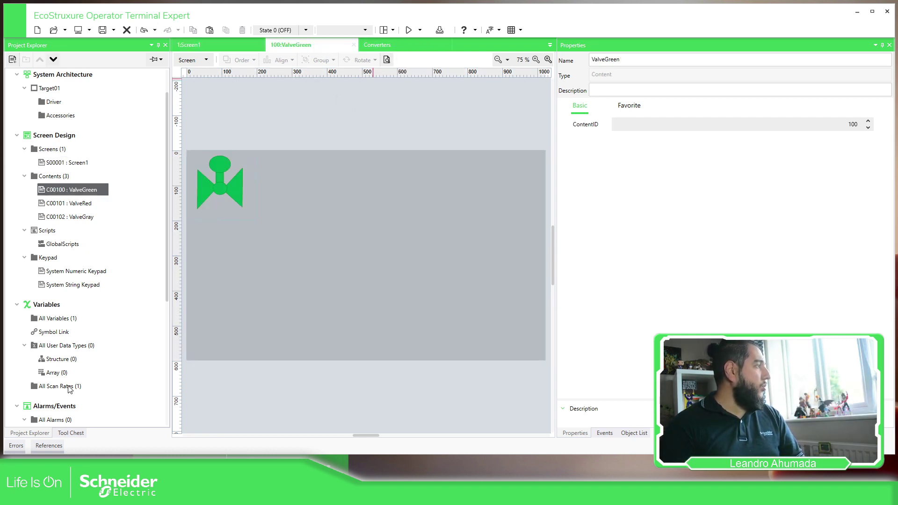
pyautogui.scroll(-3, 71, 386)
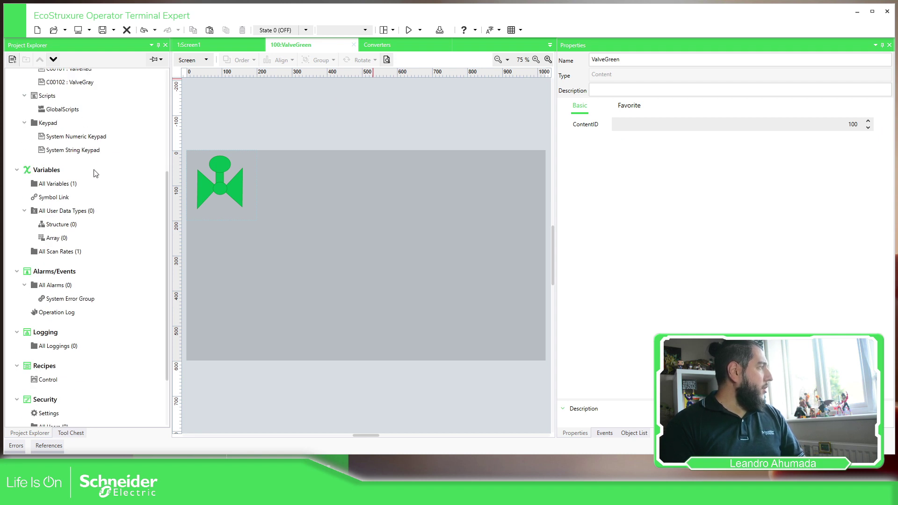
pyautogui.doubleClick(56, 185)
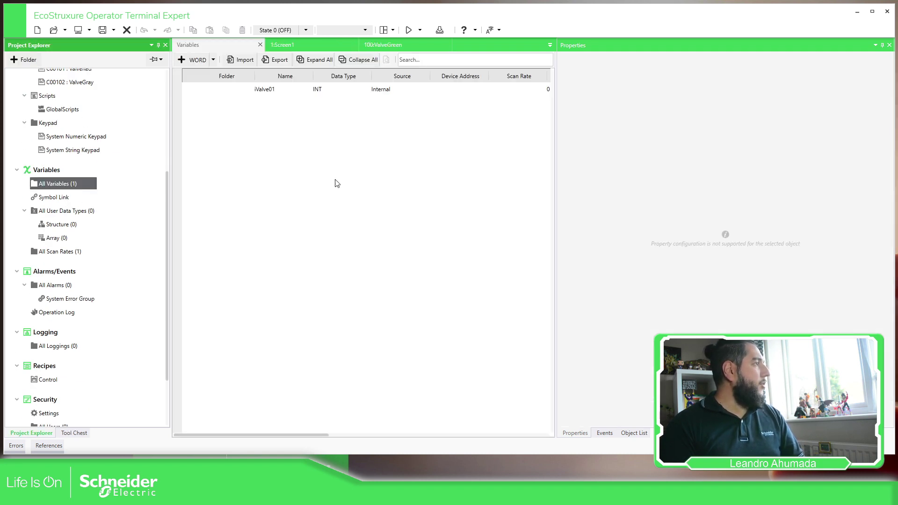
pyautogui.click(223, 90)
pyautogui.hotkey('ctrl', 'c')
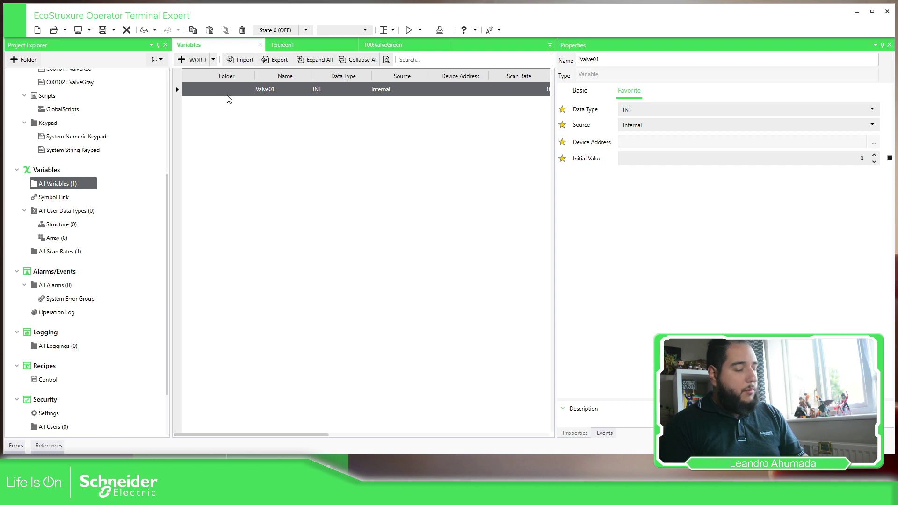
pyautogui.hotkey('ctrl', 'v')
pyautogui.hotkey('ctrl', 'v')
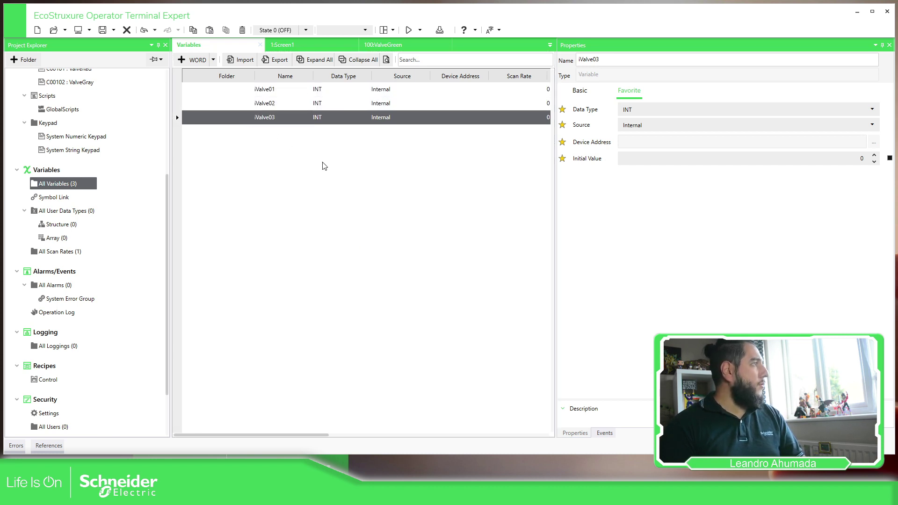
# Copy the converter-bound ContentDisplay on Screen1 twice and place the copies in a row beside it
pyautogui.click(300, 45)
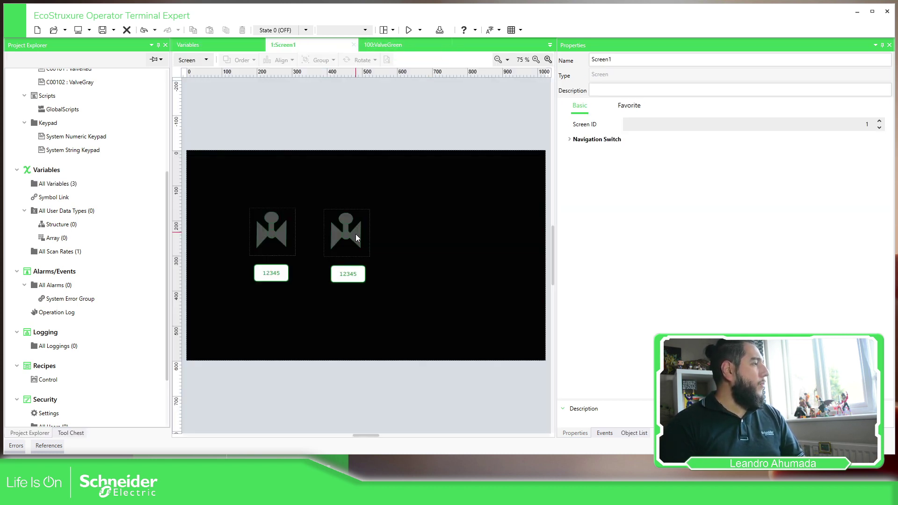
pyautogui.moveTo(296, 195); pyautogui.dragTo(420, 313)
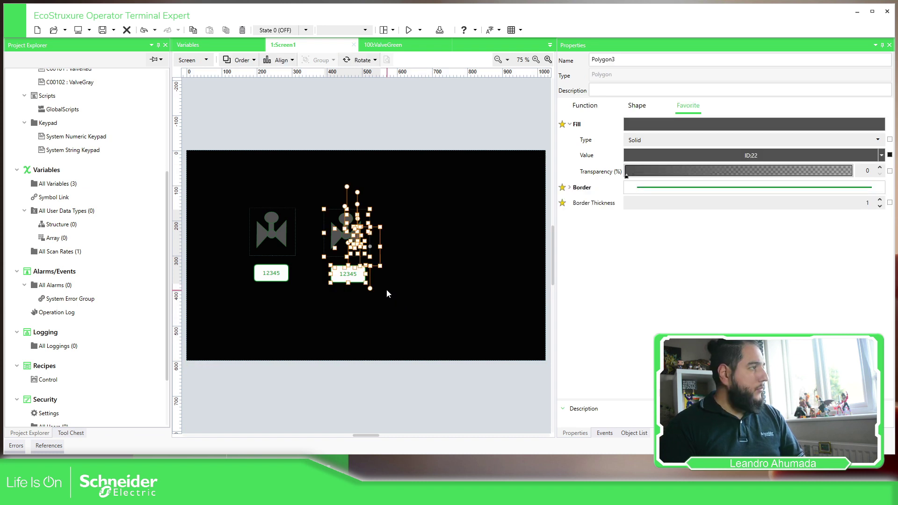
pyautogui.click(389, 276)
pyautogui.click(367, 252)
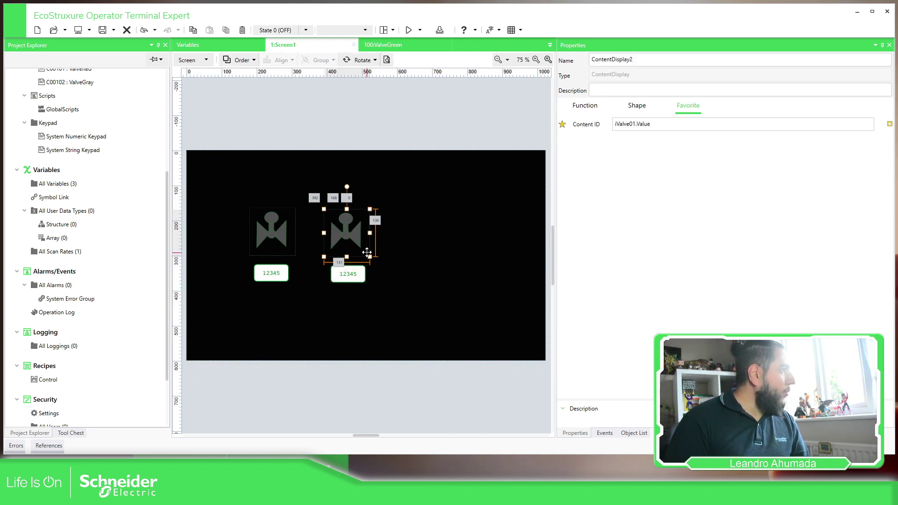
pyautogui.hotkey('ctrl', 'c')
pyautogui.hotkey('ctrl', 'v')
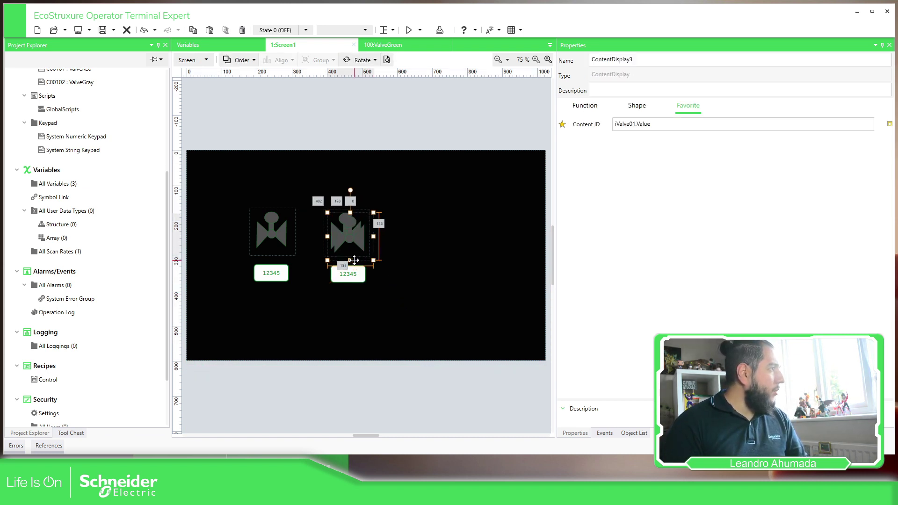
pyautogui.moveTo(354, 260); pyautogui.dragTo(474, 256)
pyautogui.hotkey('ctrl', 'v')
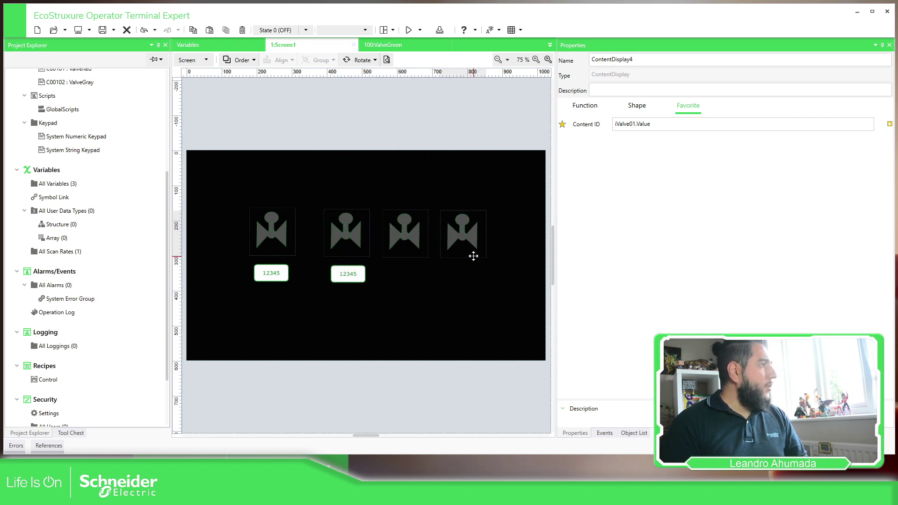
pyautogui.click(441, 291)
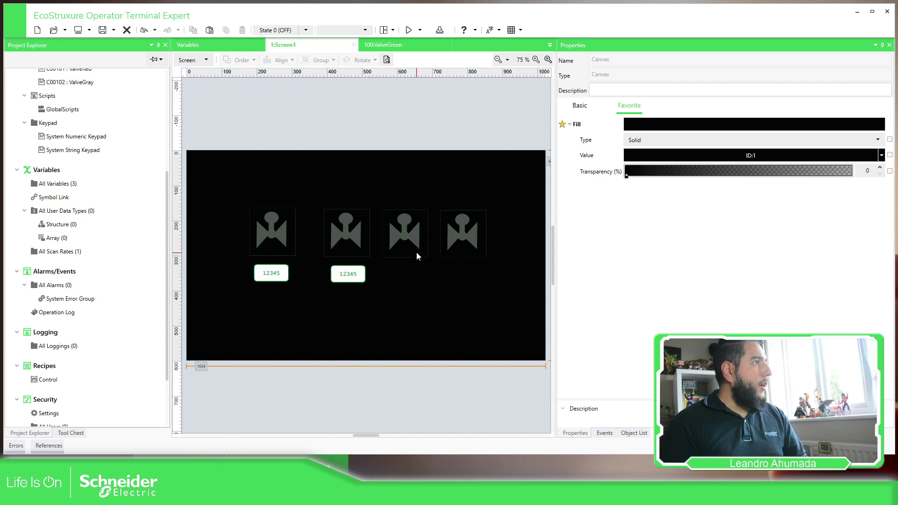
# Bind the Content ID of the third ContentDisplay to iValve02.Value and of the fourth to iValve03.Value
pyautogui.click(417, 253)
pyautogui.click(632, 124)
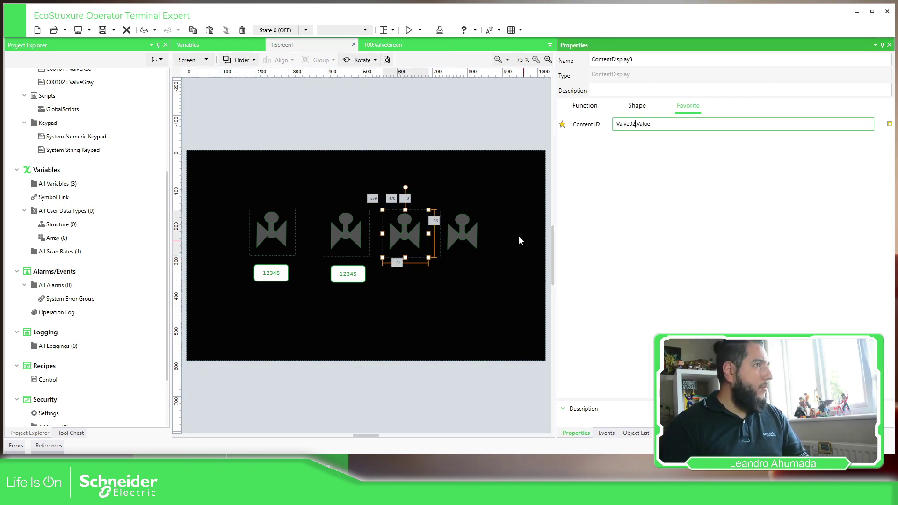
pyautogui.click(458, 228)
pyautogui.click(636, 123)
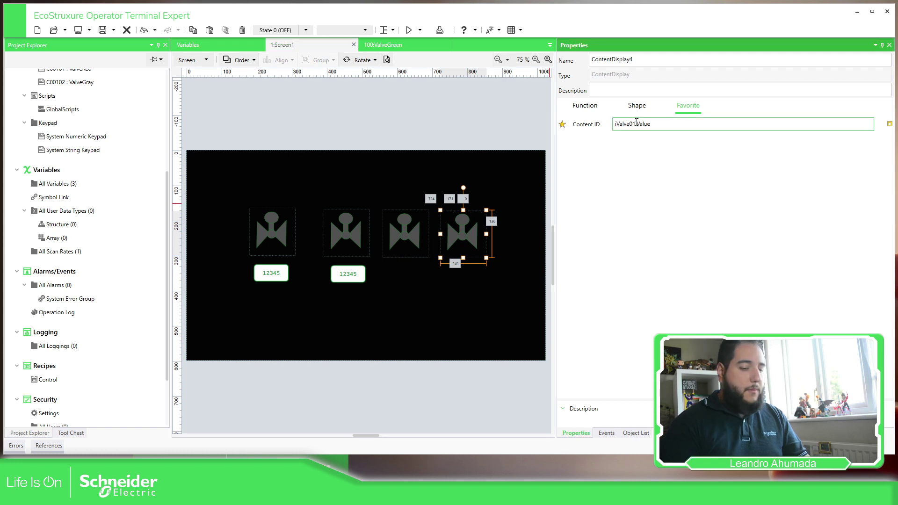
pyautogui.click(492, 214)
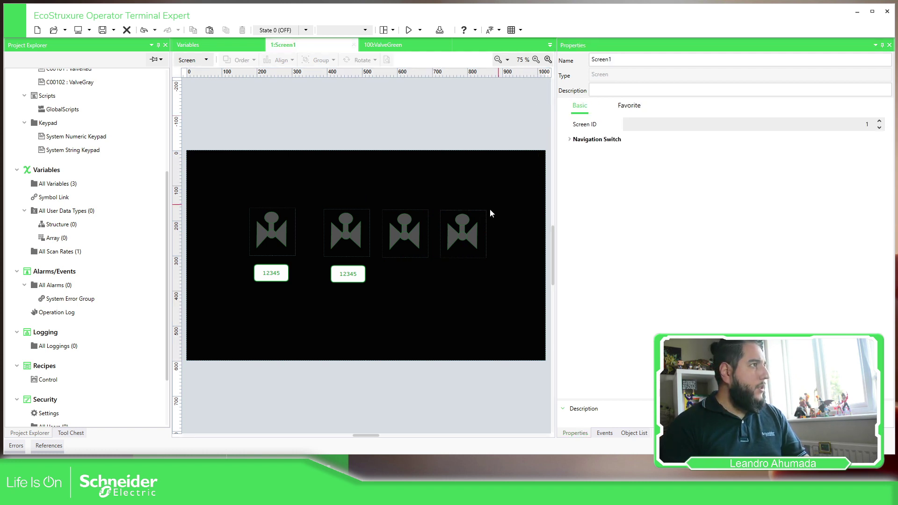
# Copy the numeric display beneath the second valve to below the third valve and set its current value to iValve02.Value
pyautogui.click(384, 249)
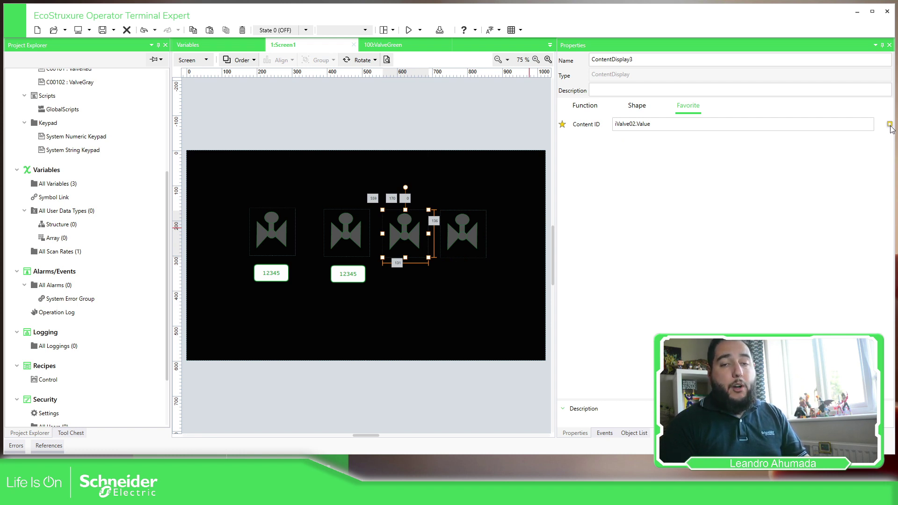
pyautogui.click(360, 274)
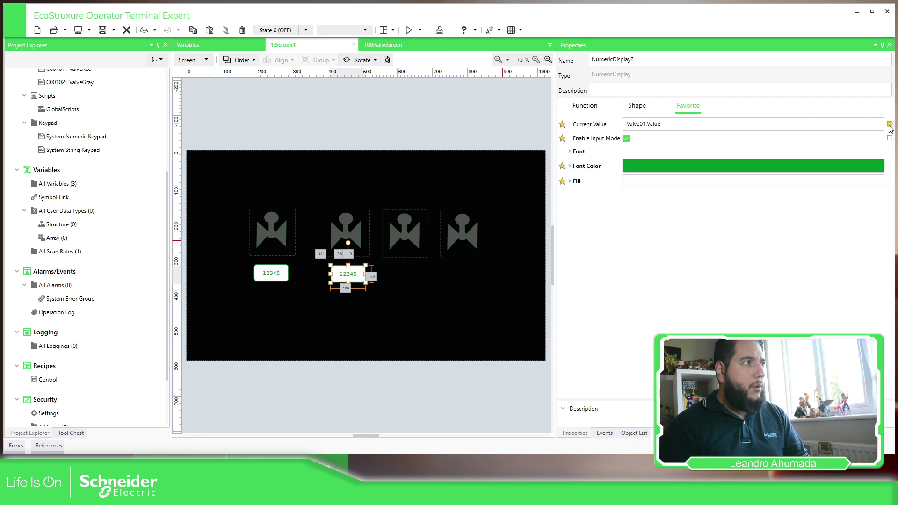
pyautogui.click(366, 162)
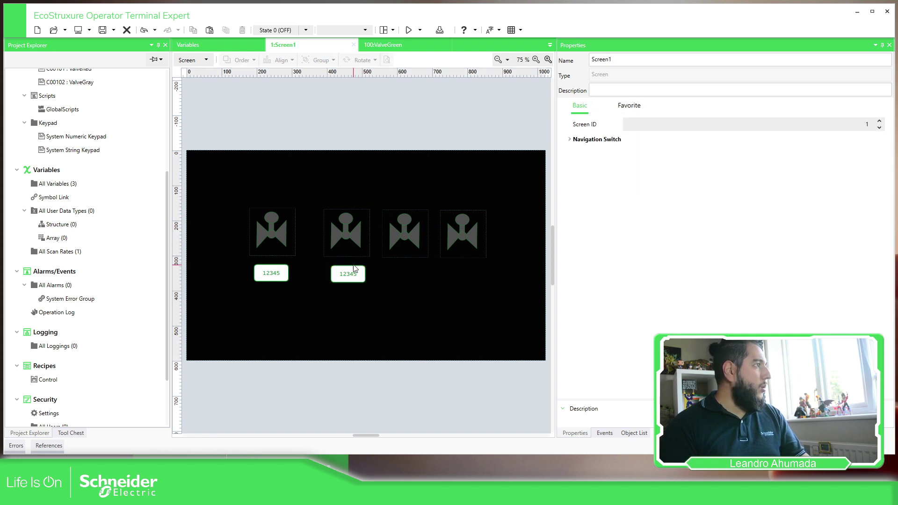
pyautogui.click(358, 272)
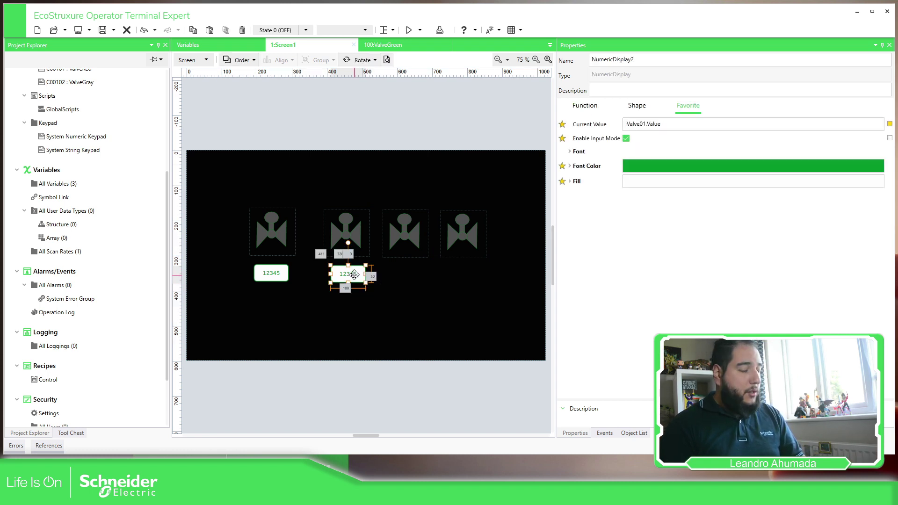
pyautogui.moveTo(358, 276); pyautogui.dragTo(414, 277)
pyautogui.moveTo(642, 124); pyautogui.dragTo(646, 124)
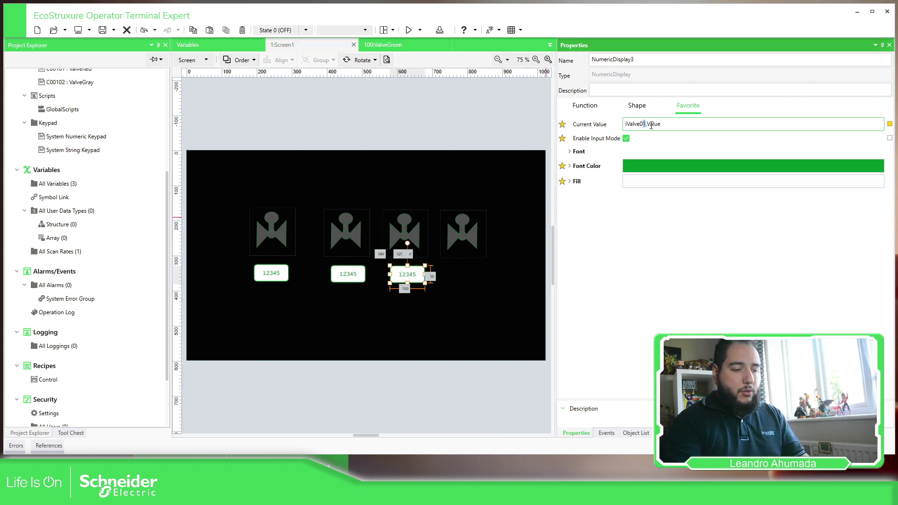
pyautogui.click(405, 256)
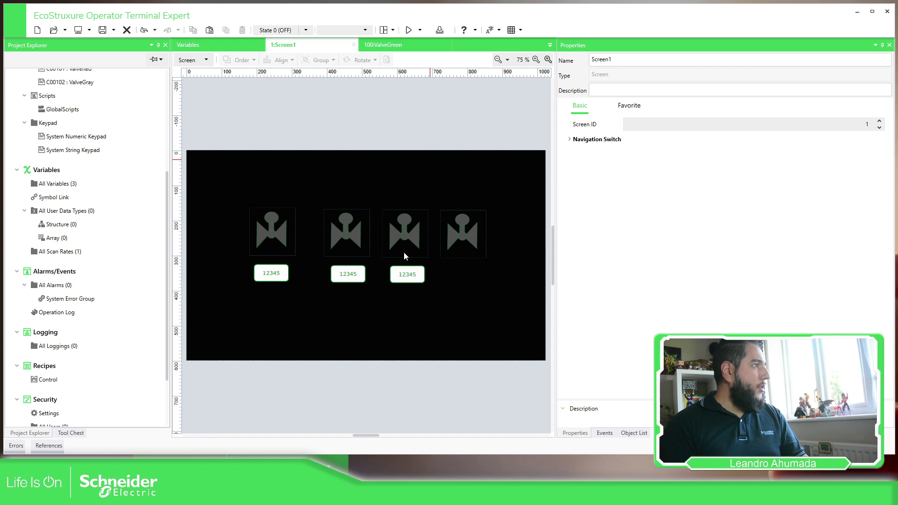
# Copy the third valve's numeric display and place the copy beneath the fourth valve
pyautogui.click(415, 287)
pyautogui.moveTo(415, 286); pyautogui.dragTo(472, 281)
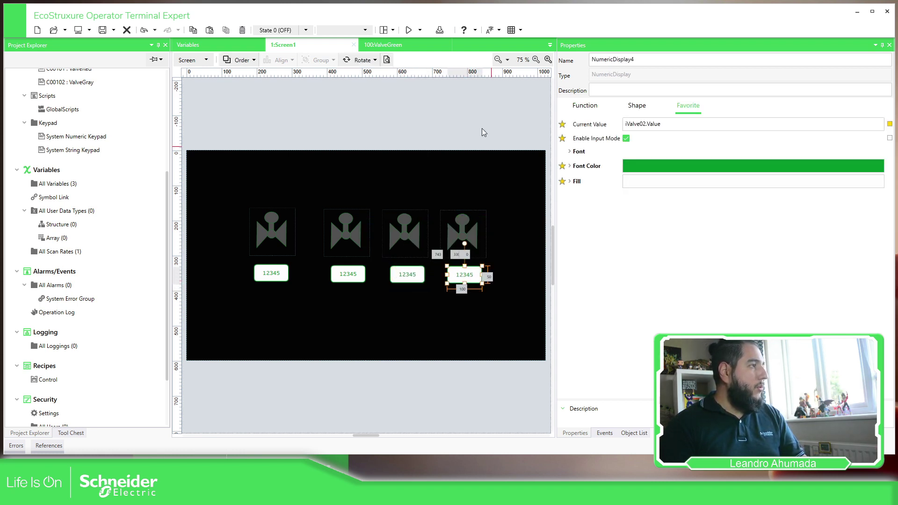
pyautogui.click(483, 132)
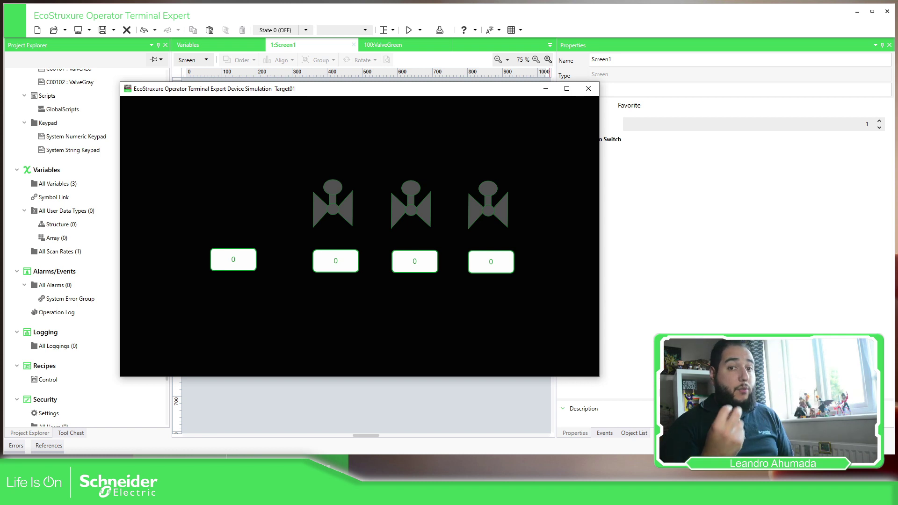
# In the simulation, enter 1 for the iValve01 display and 2 for the iValve02 display, and close the simulation
pyautogui.click(341, 264)
pyautogui.write('1')
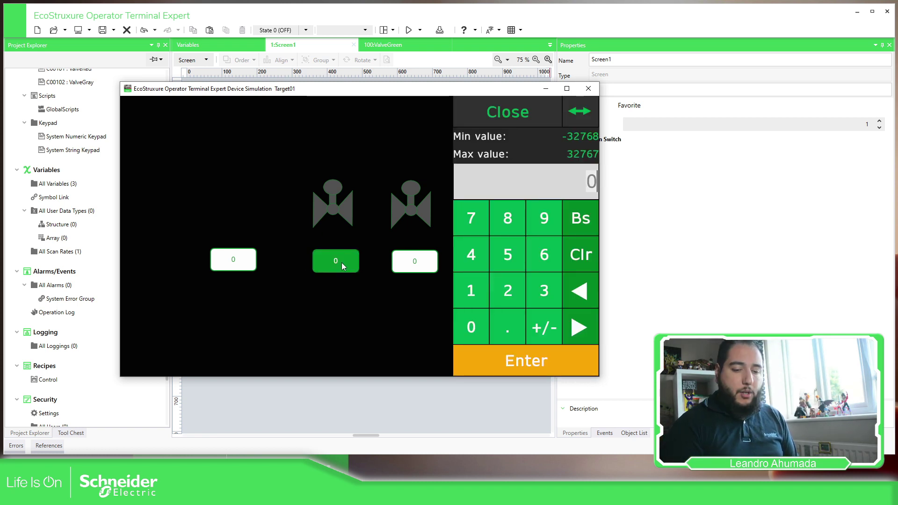
pyautogui.press('Return')
pyautogui.click(417, 266)
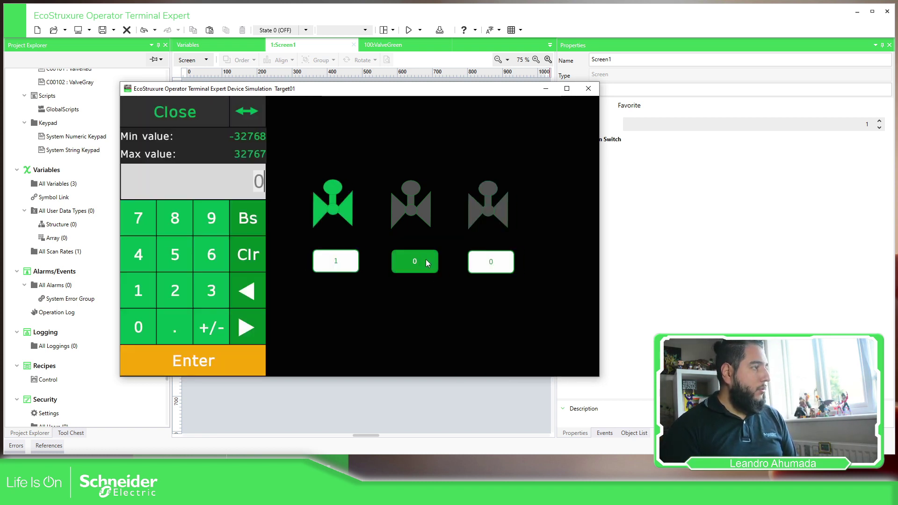
pyautogui.write('2')
pyautogui.press('Return')
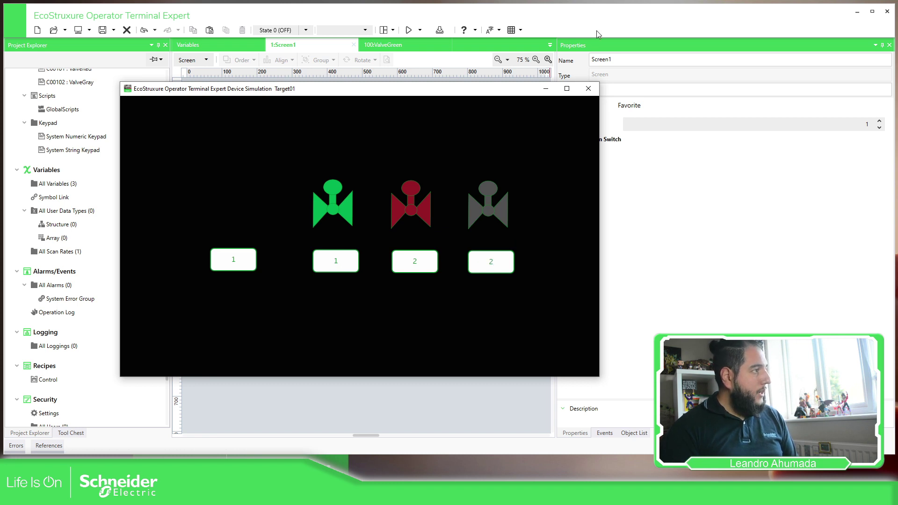
pyautogui.click(588, 89)
# Set the current value of the numeric display beneath the fourth valve to iValve03.Value
pyautogui.click(464, 275)
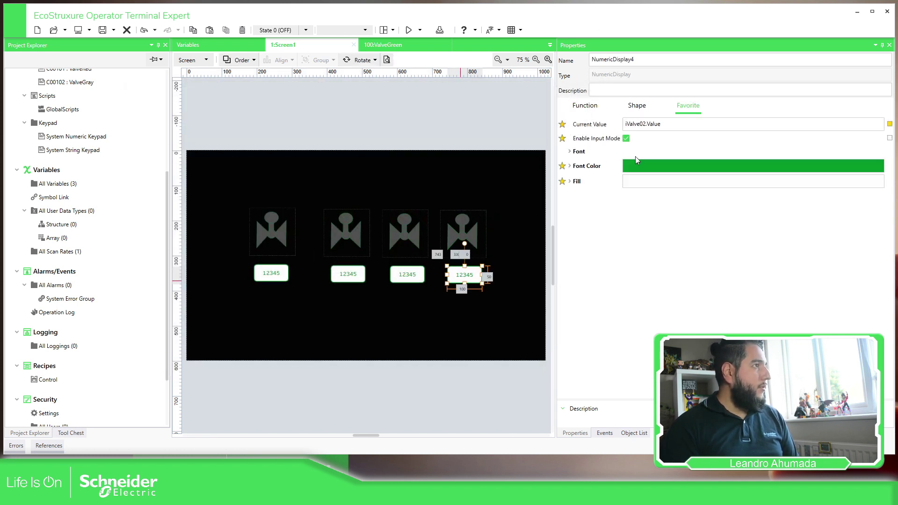
pyautogui.click(646, 124)
pyautogui.press('BackSpace')
pyautogui.write('3')
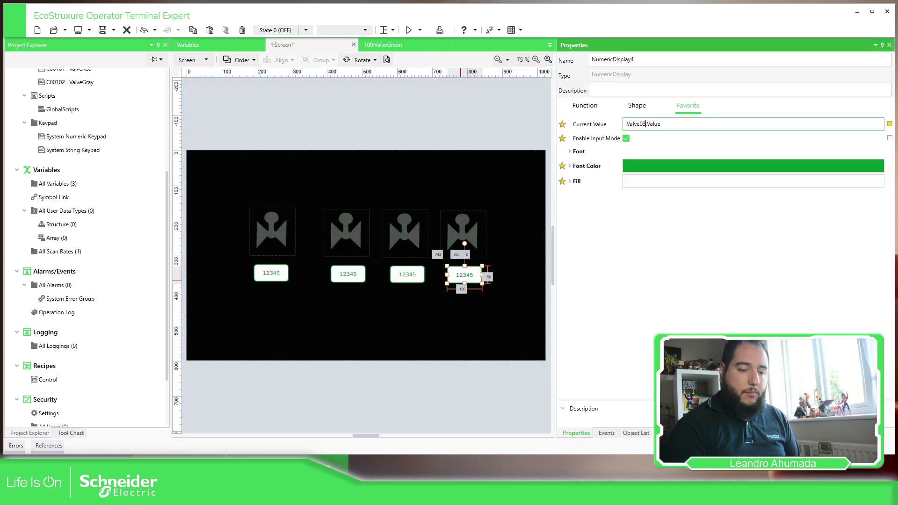
pyautogui.click(363, 121)
# Start the device simulation and test the iValve01 ContentDisplay by entering 1 in its numeric display
pyautogui.click(420, 30)
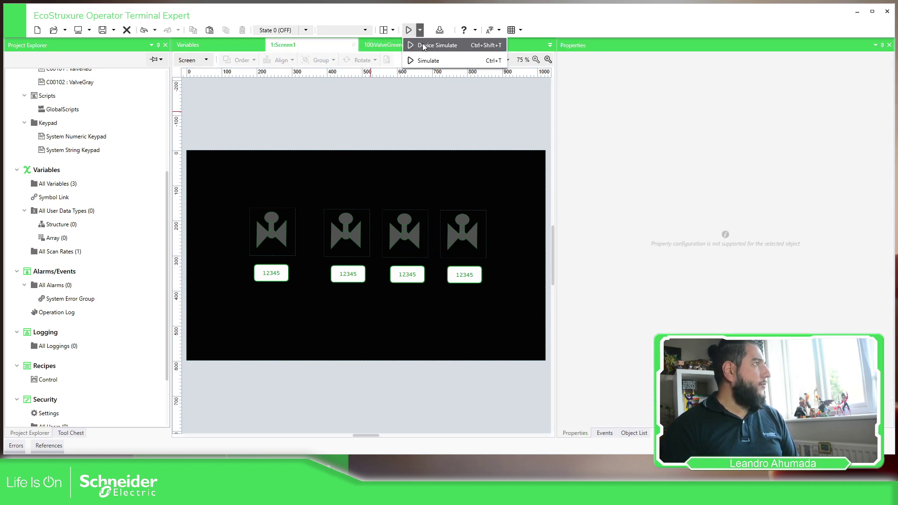
pyautogui.click(424, 45)
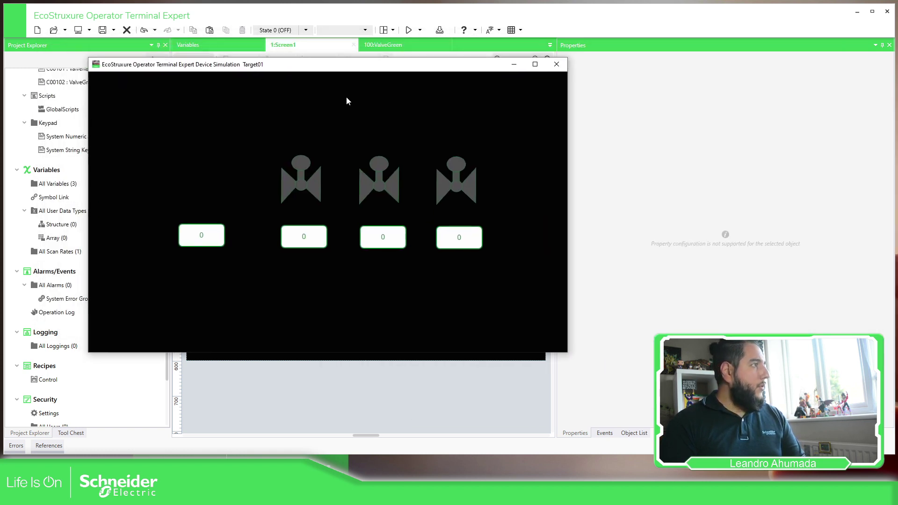
pyautogui.click(305, 237)
pyautogui.write('1')
pyautogui.press('Return')
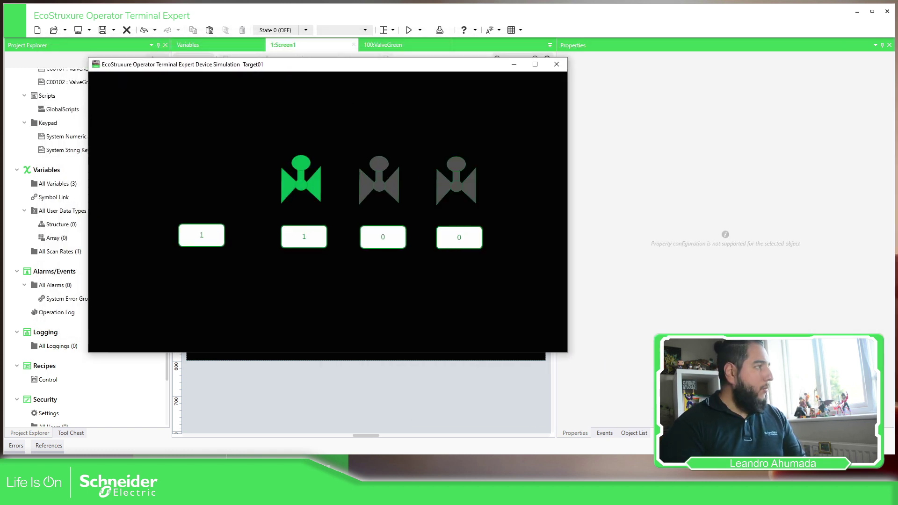
# Test the other two valves by entering 2 for iValve02 and 1 for iValve03, and close the simulation
pyautogui.click(392, 239)
pyautogui.write('2')
pyautogui.press('Return')
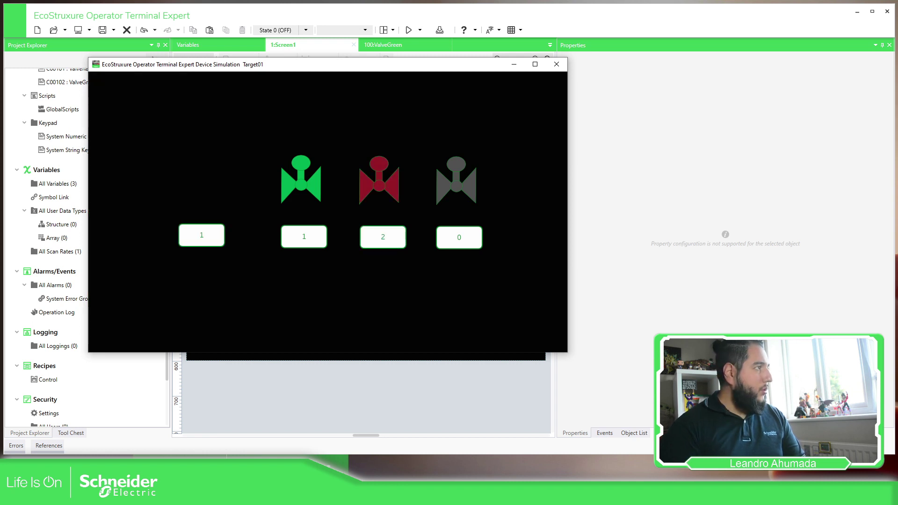
pyautogui.click(465, 241)
pyautogui.write('1')
pyautogui.press('Return')
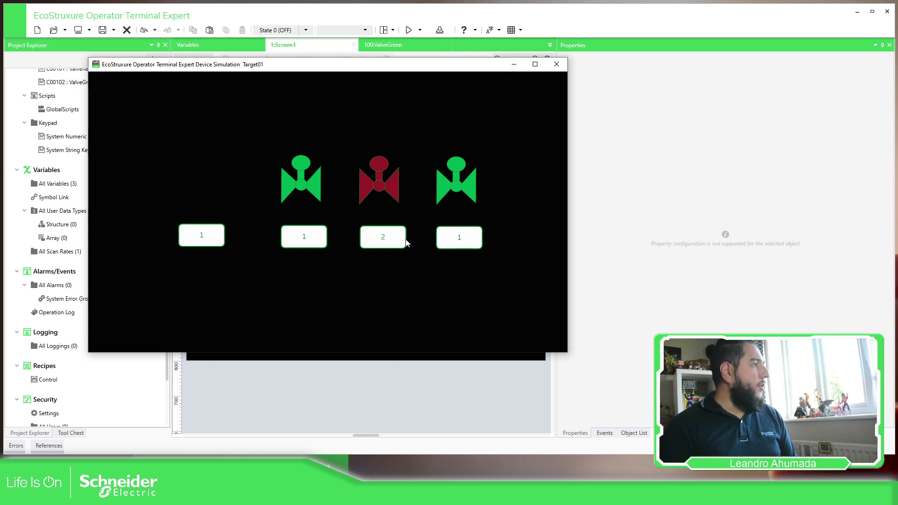
pyautogui.click(456, 240)
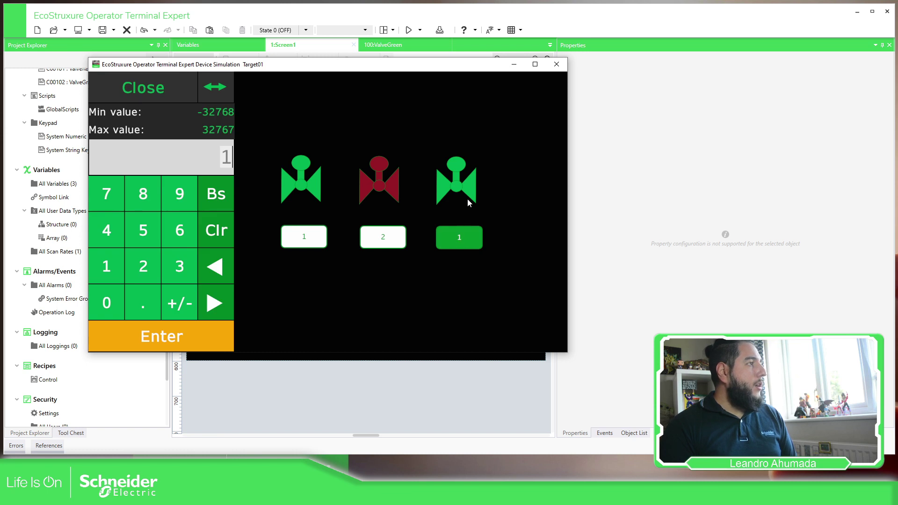
pyautogui.click(556, 64)
# Open the ValveRed content and fill the valve's right-hand triangle with the pink color ID:5
pyautogui.scroll(2, 113, 155)
pyautogui.scroll(3, 113, 155)
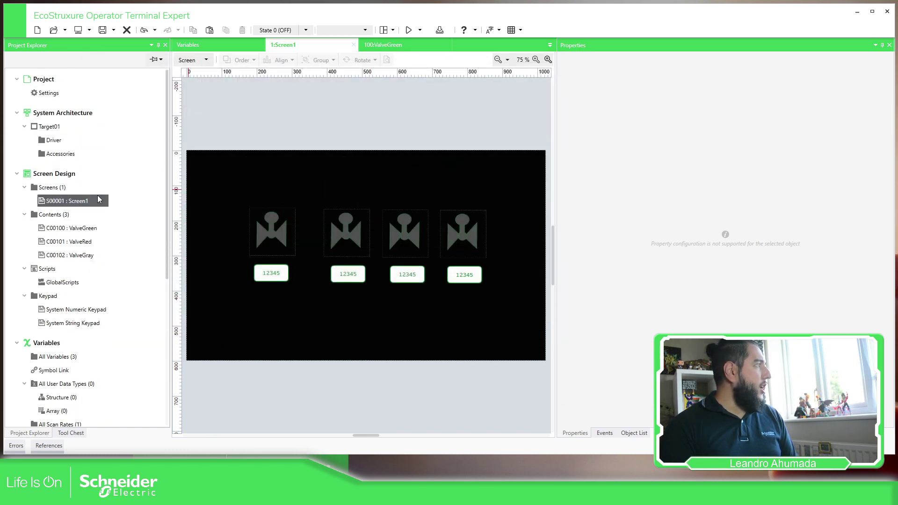
pyautogui.click(84, 230)
pyautogui.doubleClick(84, 229)
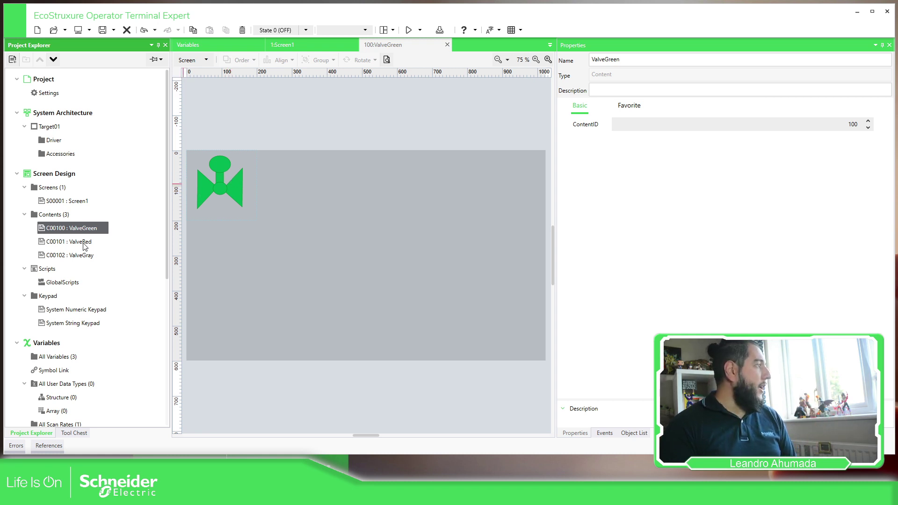
pyautogui.doubleClick(89, 242)
pyautogui.click(232, 188)
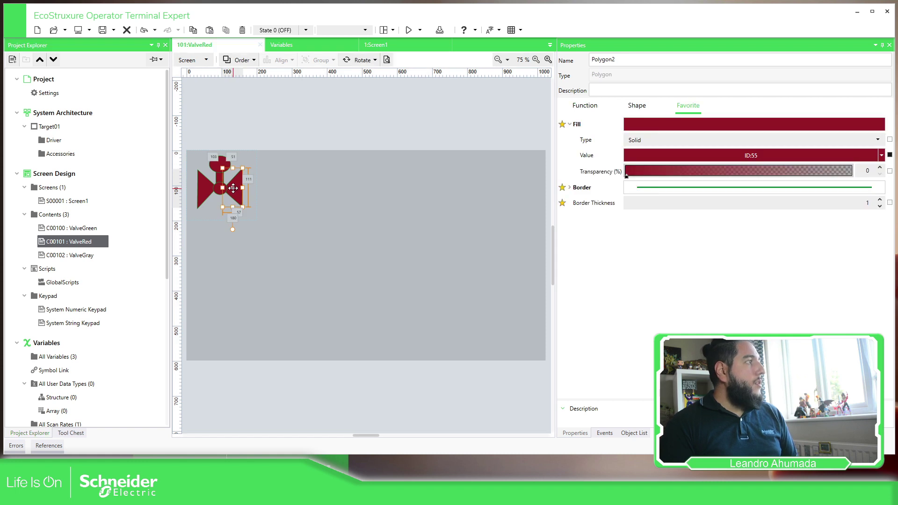
pyautogui.click(738, 160)
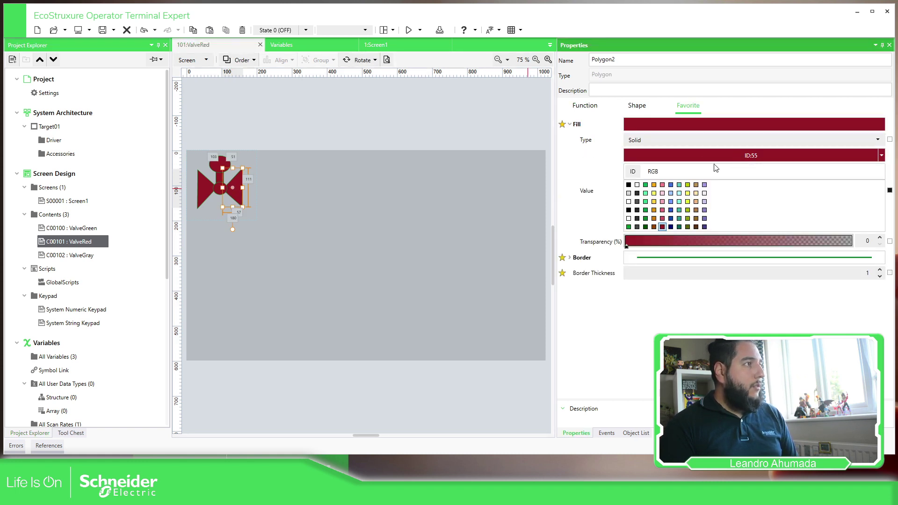
pyautogui.click(662, 186)
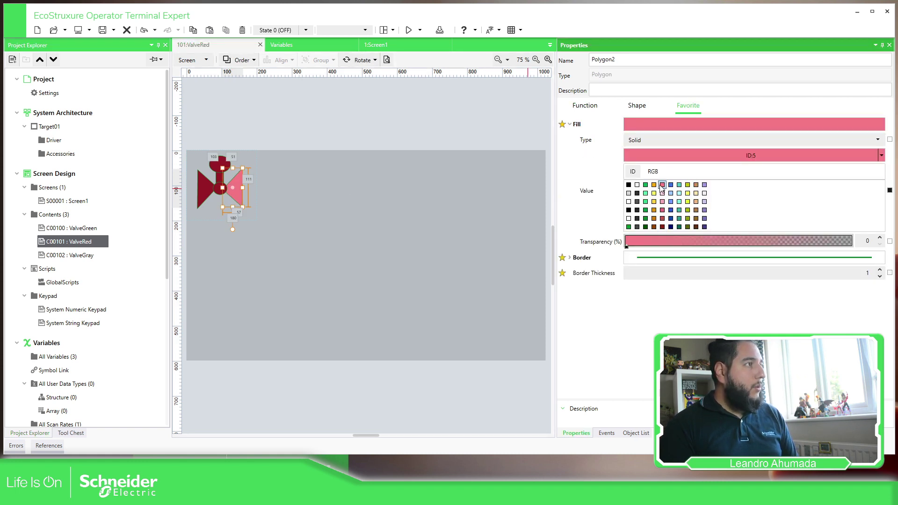
# Fill ValveRed's left-hand triangle with the light purple color ID:30 and its upper ellipse with the light cyan color ID:17
pyautogui.click(204, 187)
pyautogui.click(697, 155)
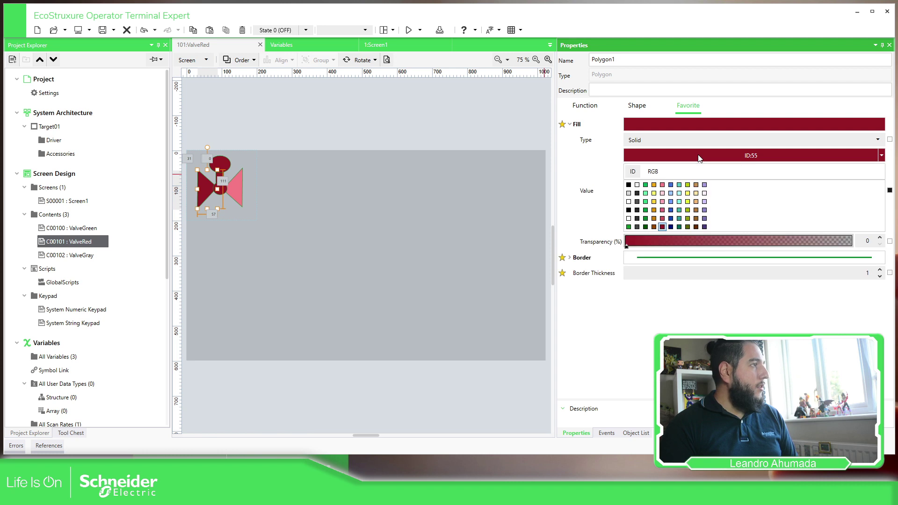
pyautogui.click(704, 202)
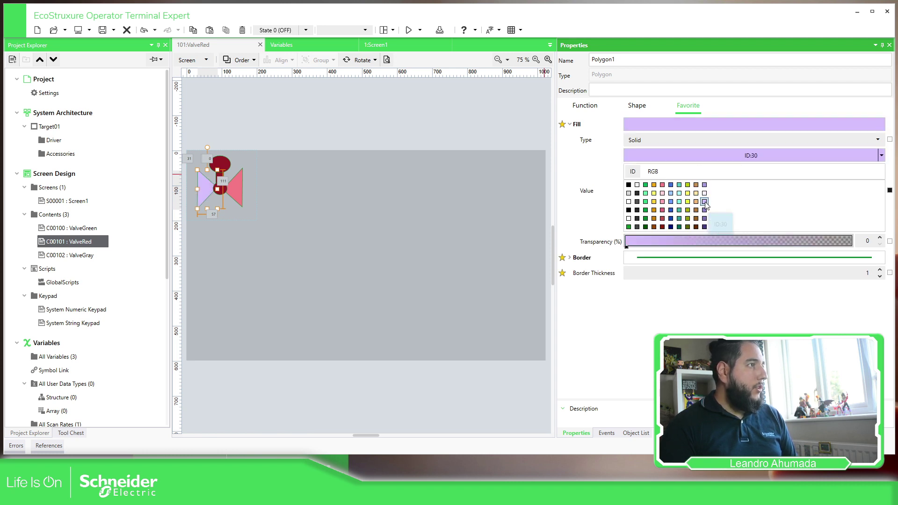
pyautogui.click(221, 163)
pyautogui.click(714, 174)
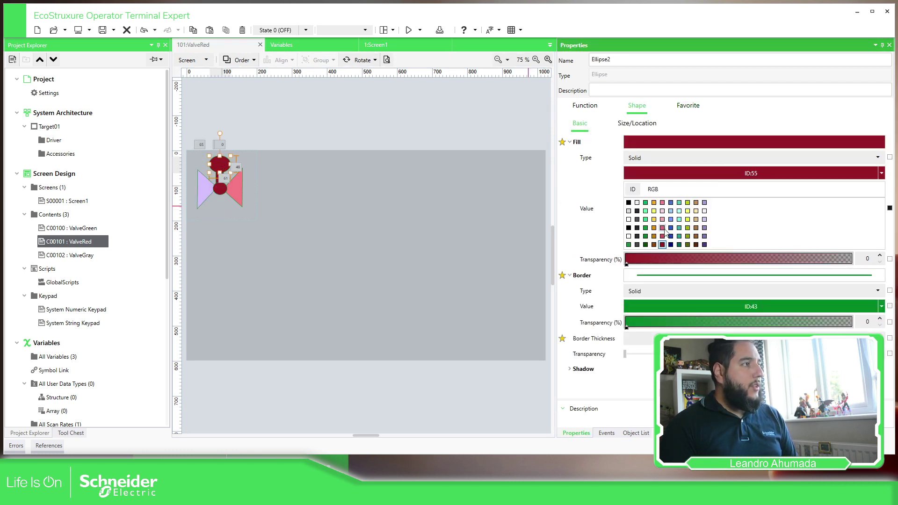
pyautogui.click(680, 210)
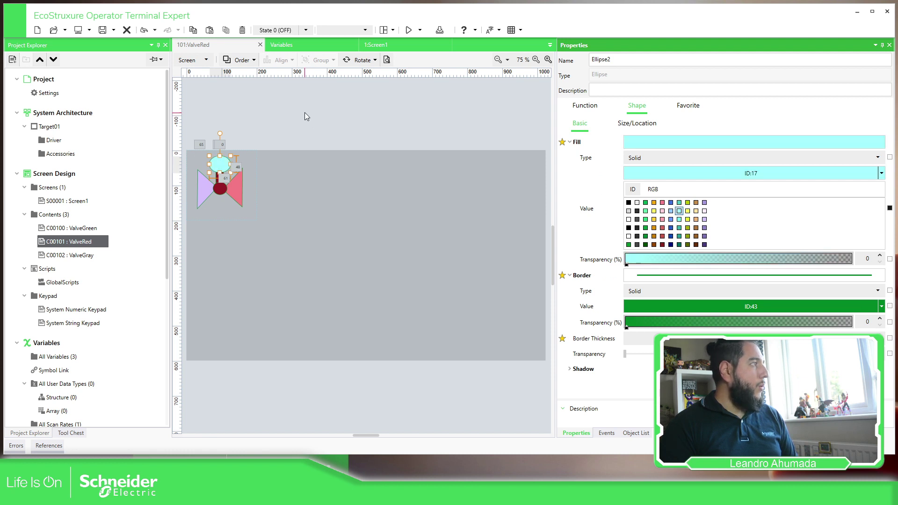
pyautogui.click(305, 113)
# Start the simulation and enter 2 in the iValve02 display to check the recolored ValveRed content
pyautogui.click(420, 30)
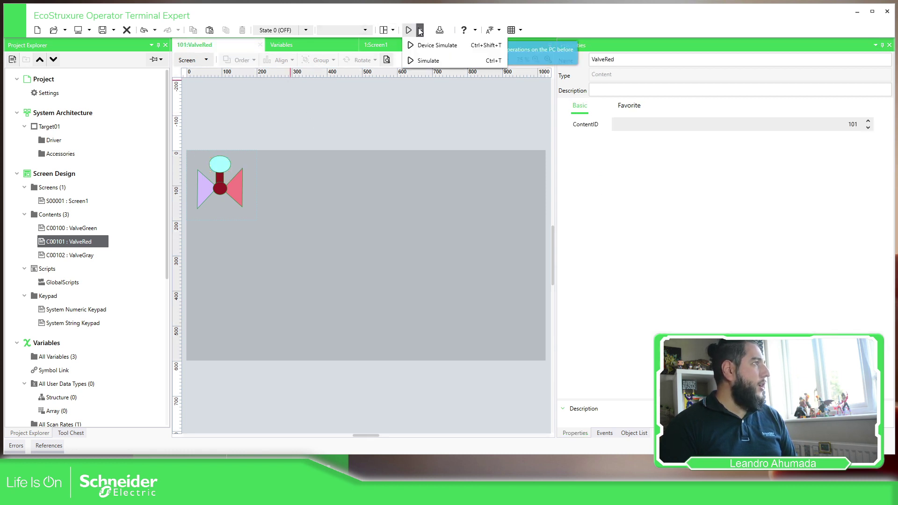
pyautogui.click(428, 60)
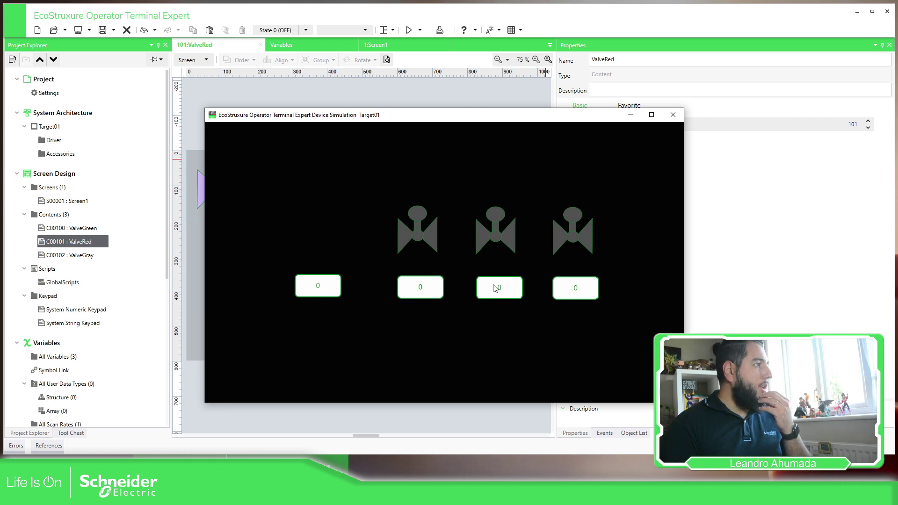
pyautogui.click(495, 289)
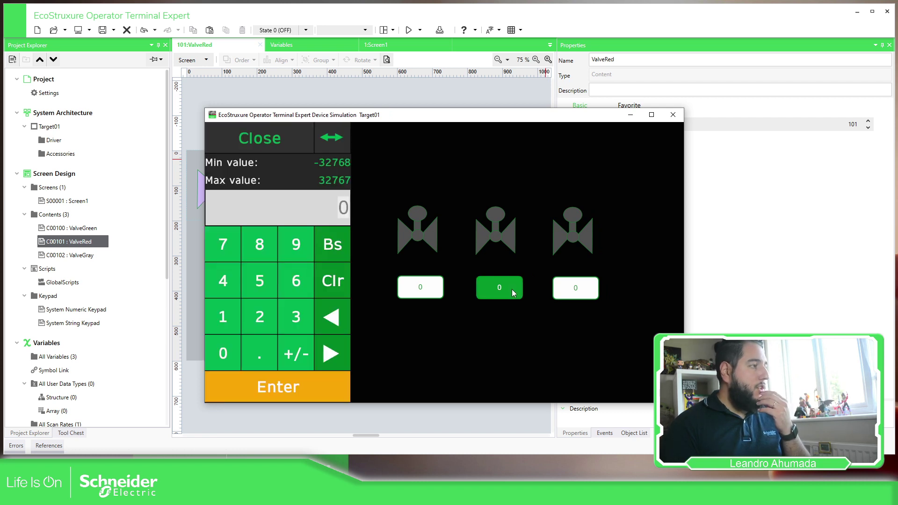
pyautogui.write('2')
pyautogui.press('Return')
# Enter 2 in the iValve03 and iValve01 displays to check the recolored content on both valves, and close the simulation
pyautogui.click(575, 289)
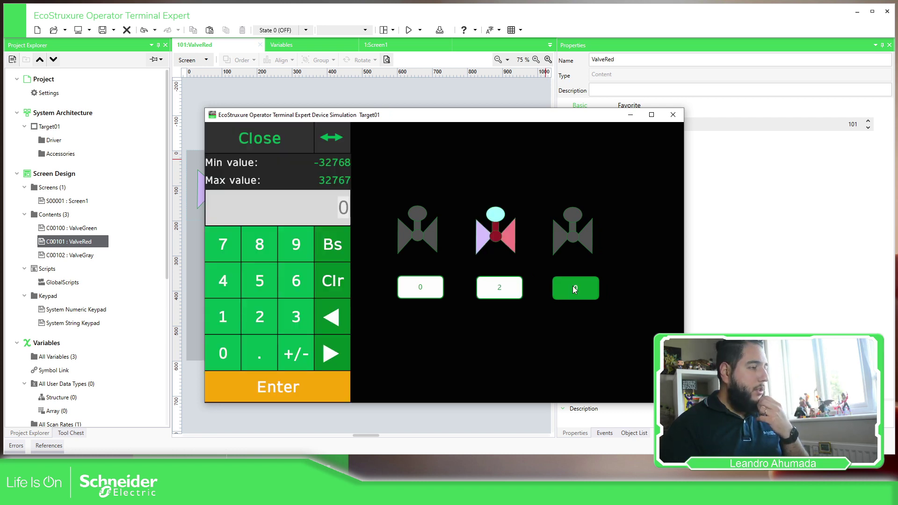
pyautogui.write('2')
pyautogui.press('Return')
pyautogui.click(424, 287)
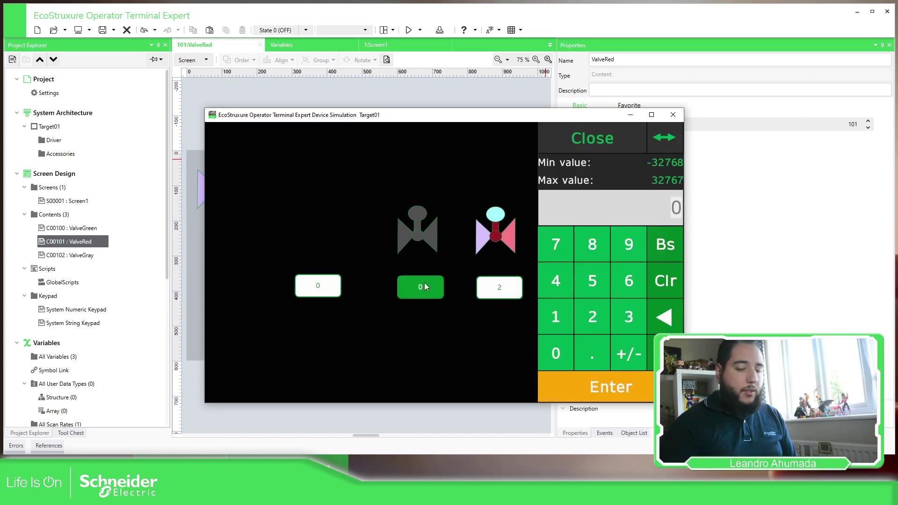
pyautogui.write('2')
pyautogui.press('Return')
pyautogui.click(673, 115)
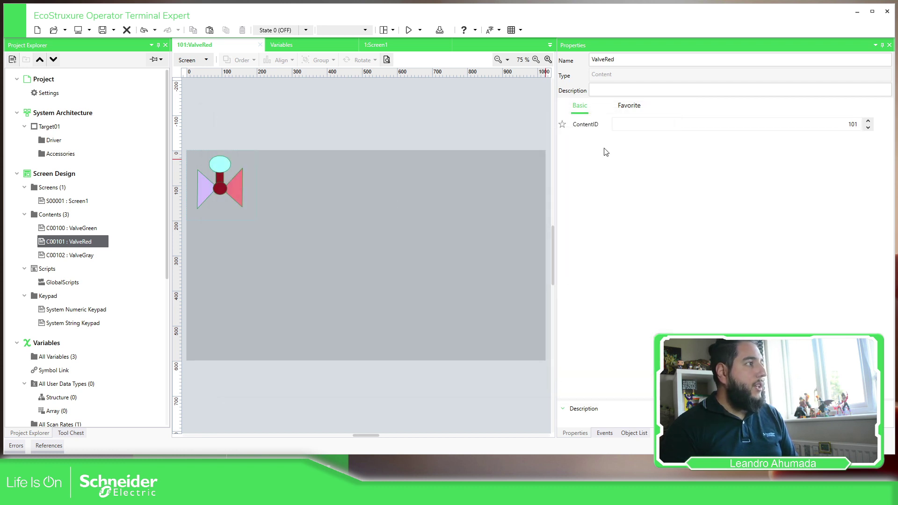